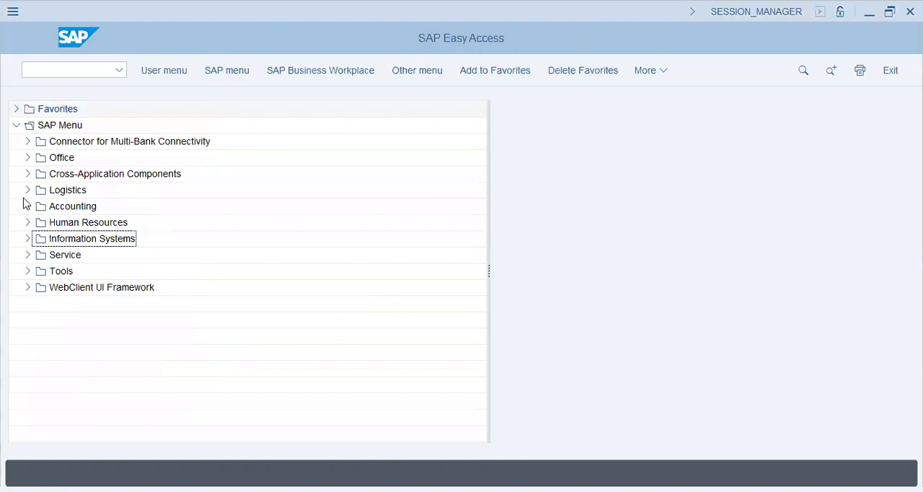
Step: Open G/L account document entry (FB50) from the General Ledger area of Financial Accounting
click(28, 207)
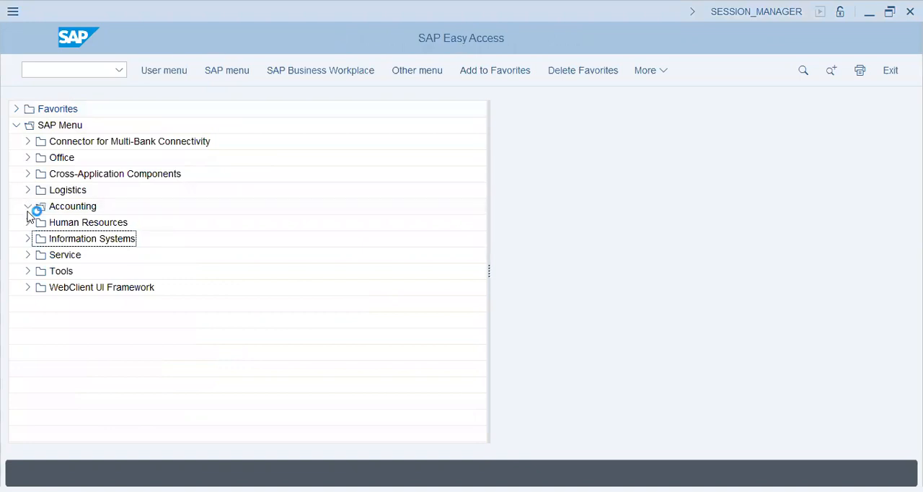
click(39, 223)
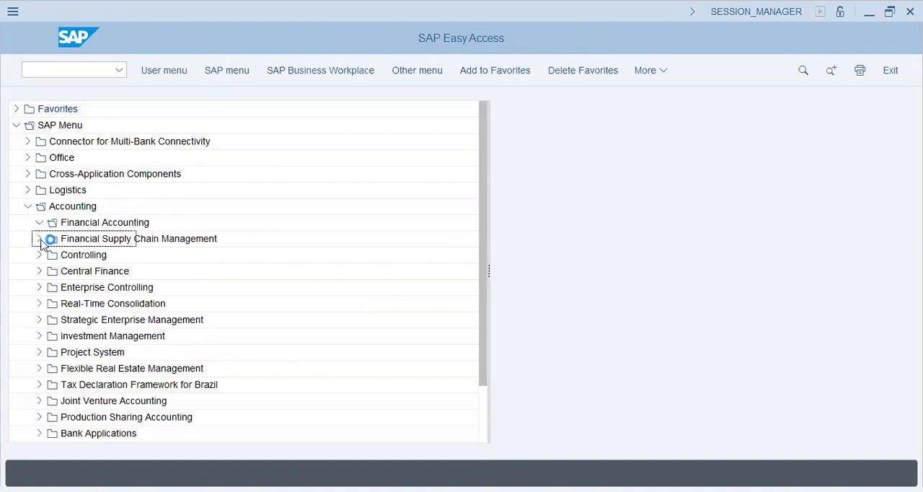
click(50, 241)
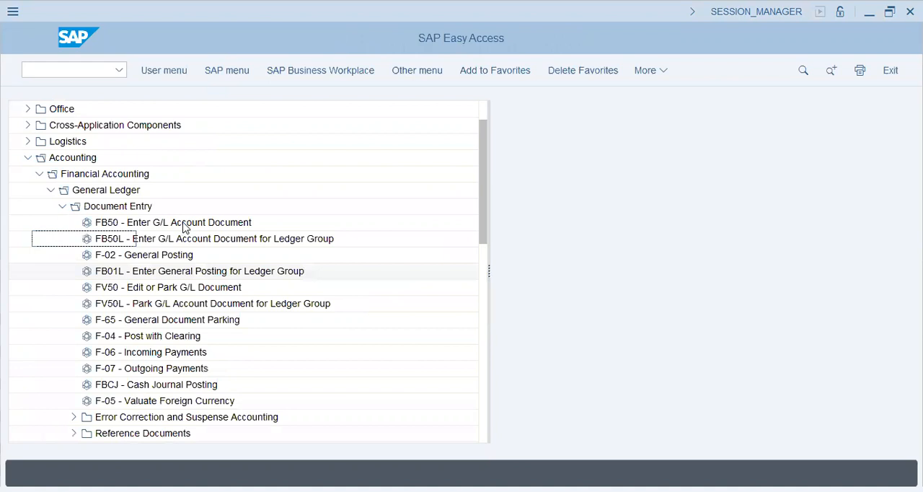
double_click(184, 223)
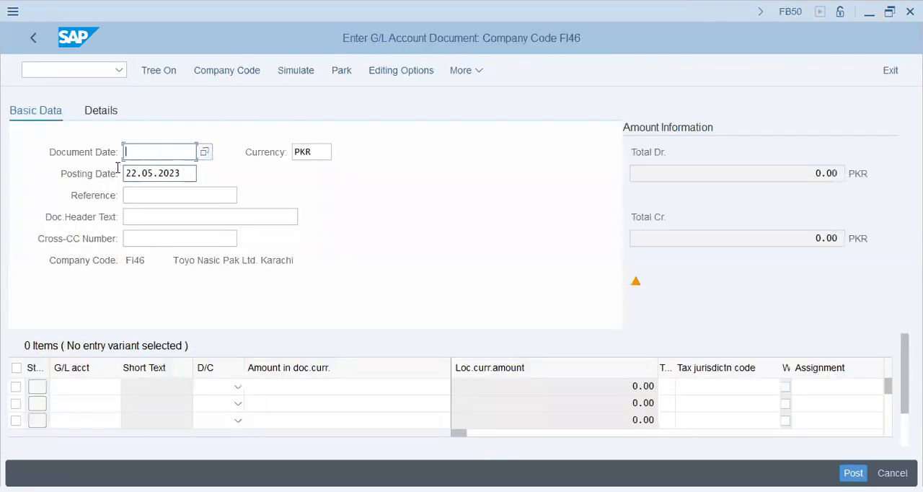
Step: Set the document date to 22.05.2023 and the document header text to "200 Exp --> Cash"
key(Tab)
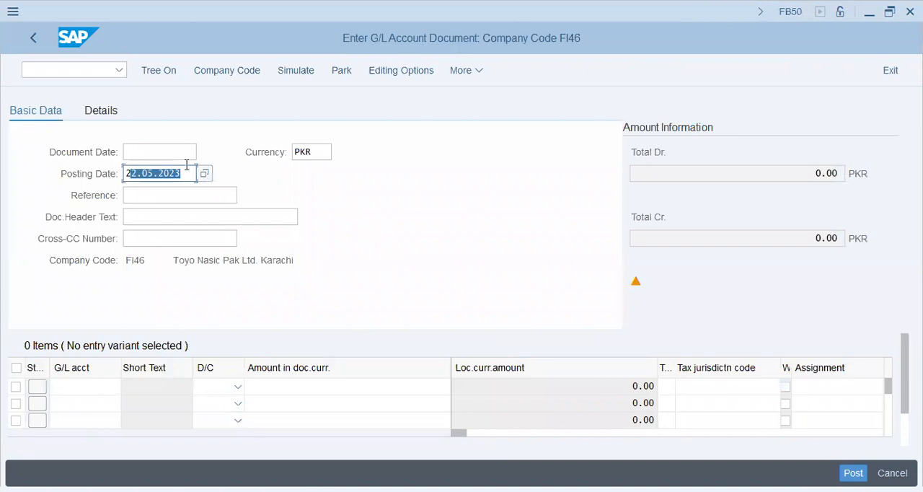
key(ctrl+c)
click(169, 150)
key(ctrl+v)
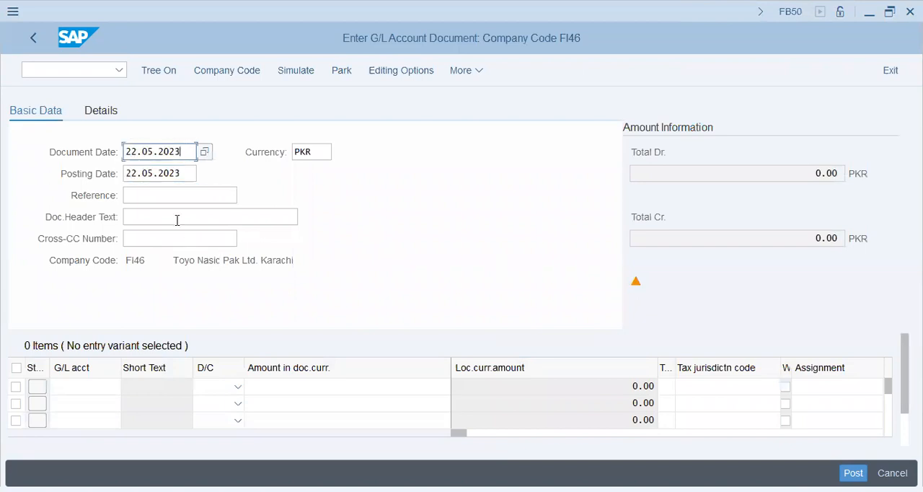
click(178, 220)
text(200)
key(Down)
key(Tab)
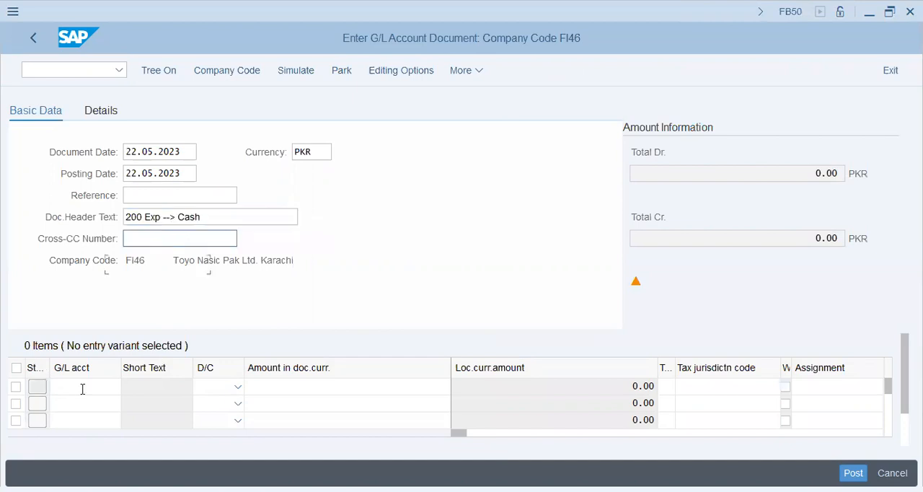
Step: Enter a debit line of 200 for G/L account 30201 and a credit line for 10101 with amount *
click(82, 389)
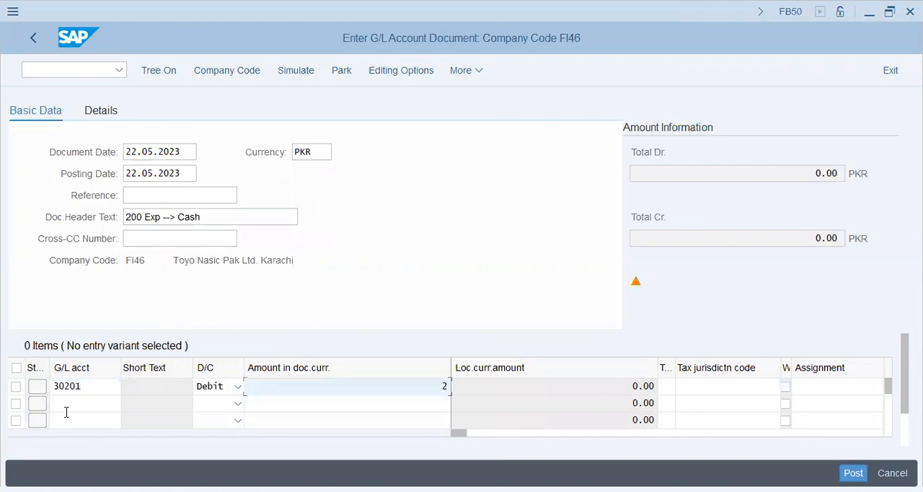
key(Tab)
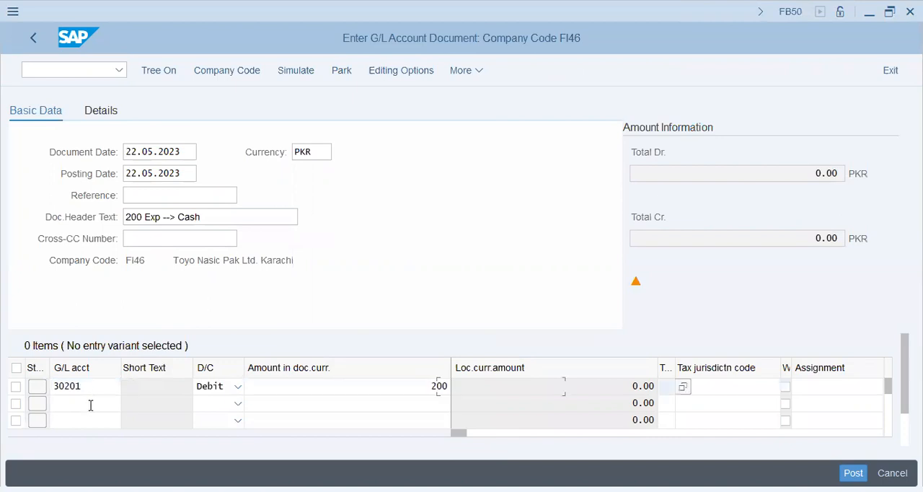
click(91, 405)
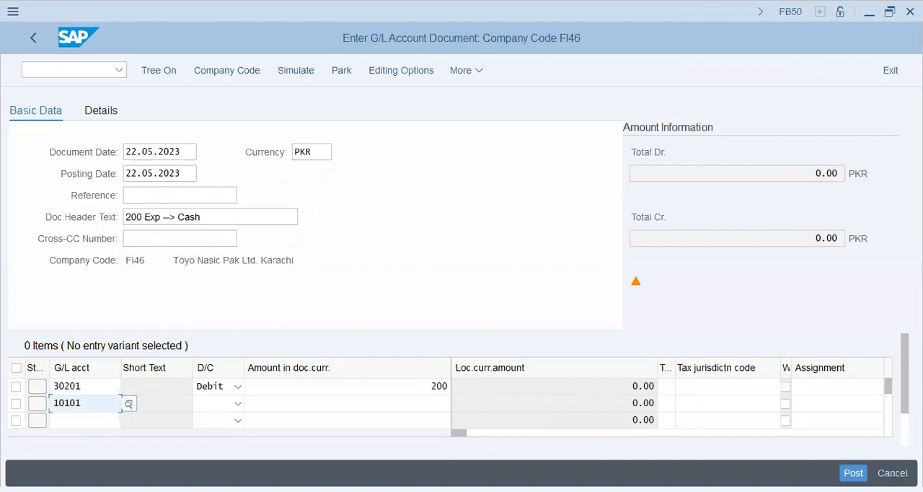
key(Tab)
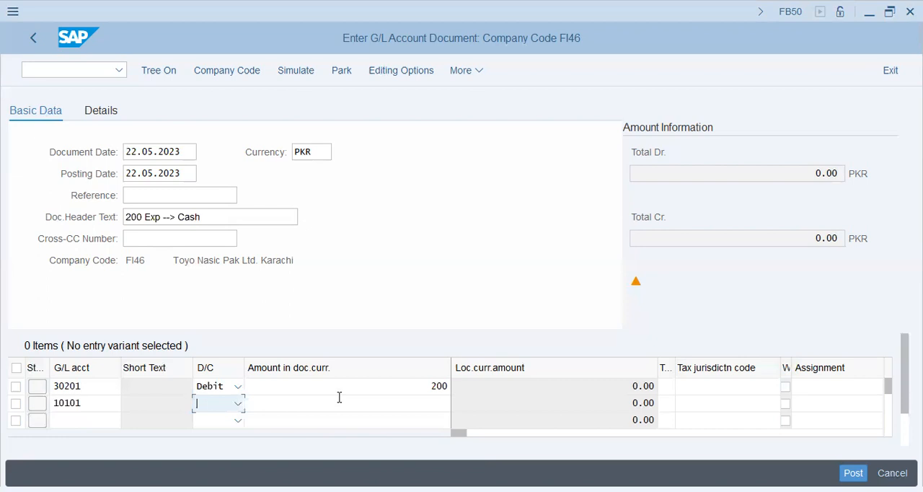
text(c)
key(Tab)
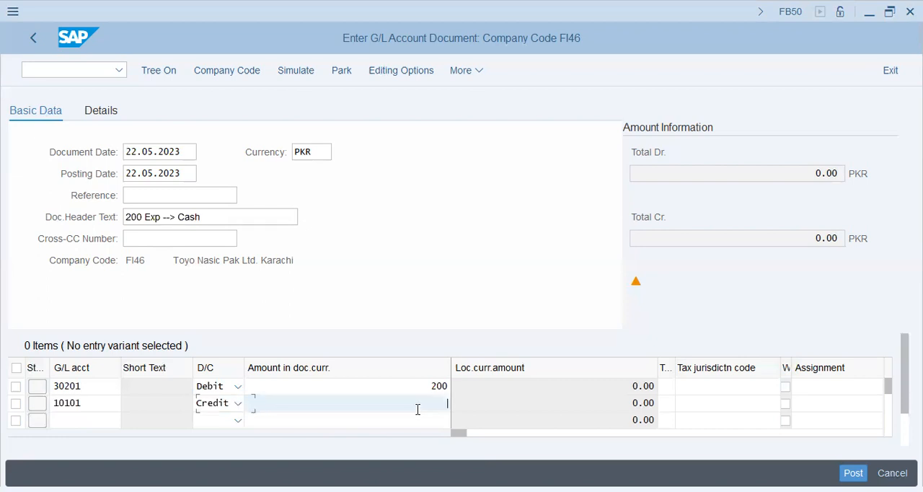
text(*)
key(Tab)
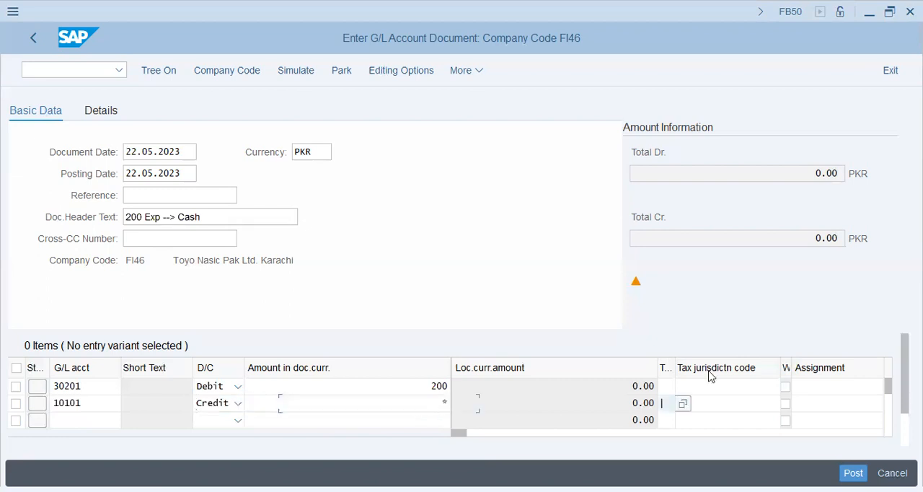
Step: Copy the header text "200 Exp --> Cash" into the assignment and text of both line items and validate the entries
key(Tab)
key(Tab)
key(Tab)
click(621, 387)
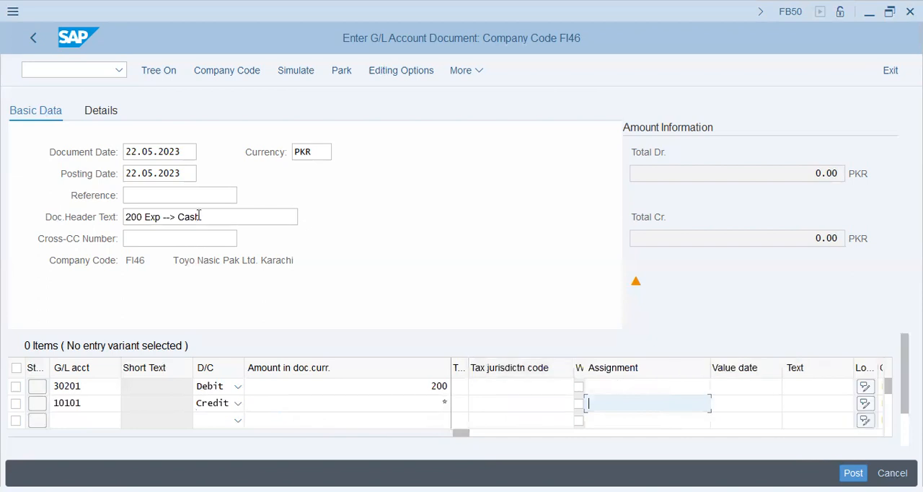
click(103, 216)
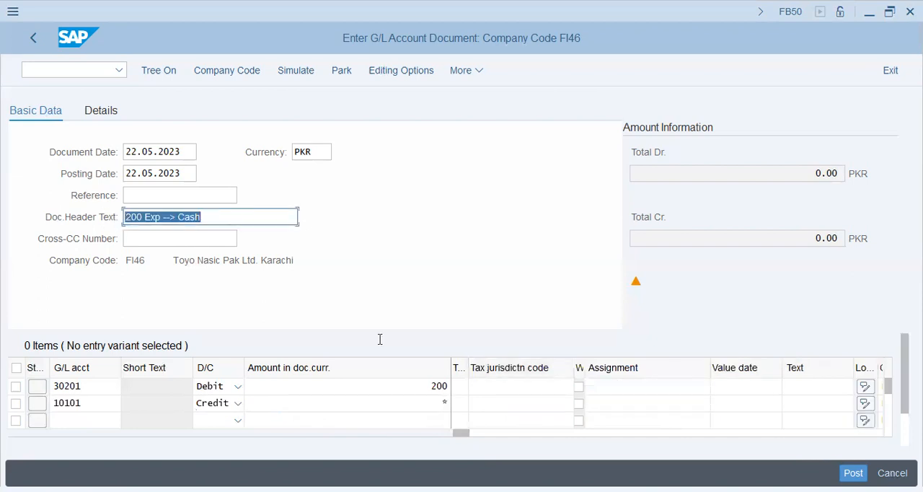
click(599, 388)
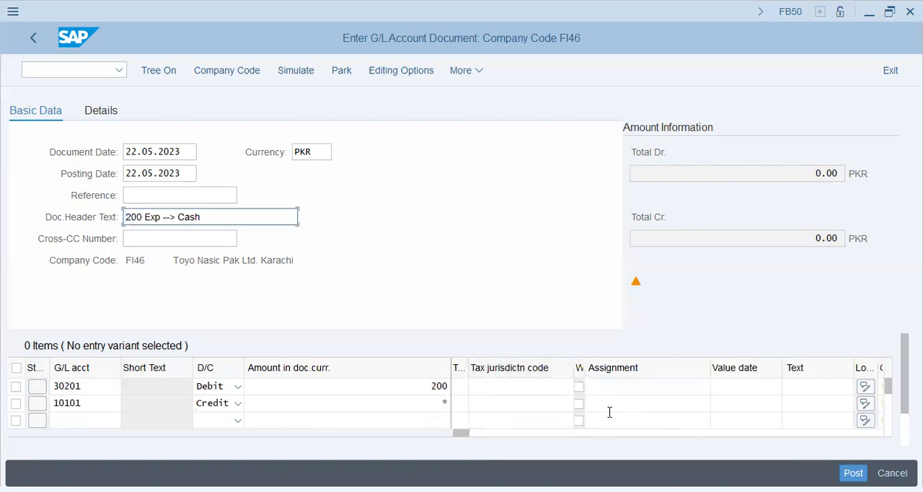
key(ctrl+v)
key(Down)
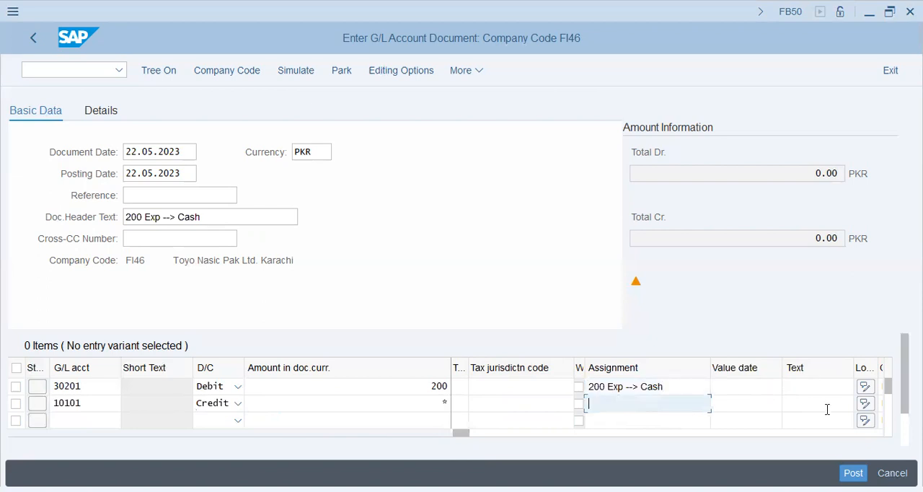
key(ctrl+v)
key(ctrl+v)
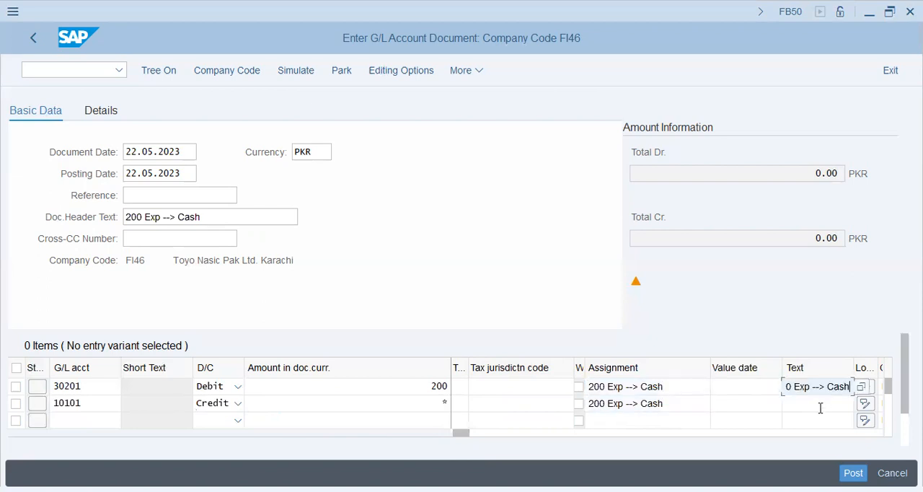
click(820, 408)
key(ctrl+v)
key(Return)
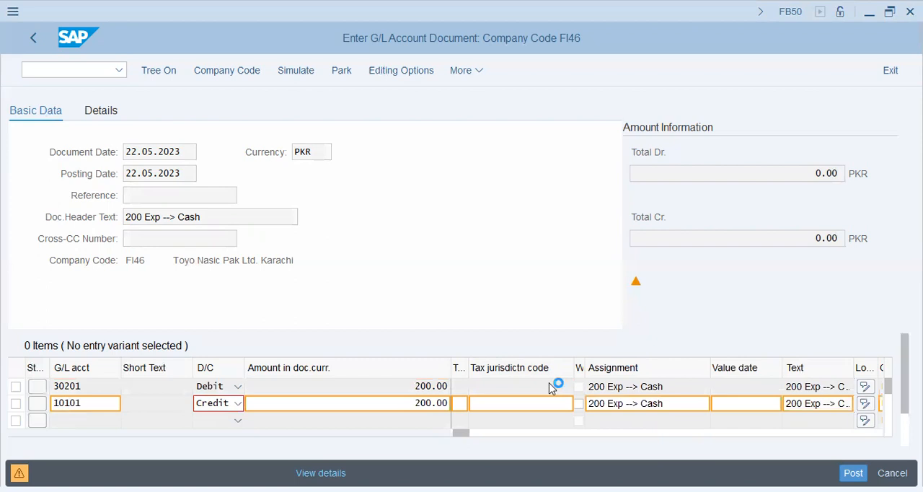
key(Return)
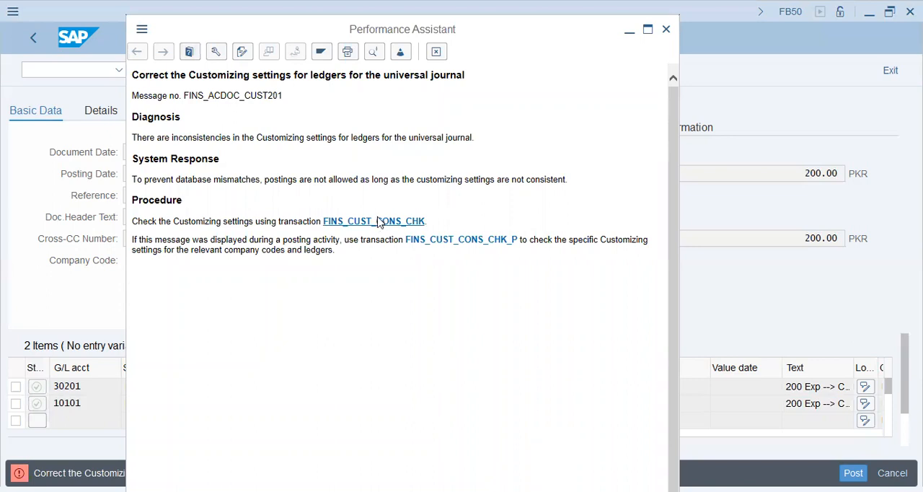
Step: Run the FINS_CUST_CONS_CHK consistency check from the error help, examine its messages across company codes, and return to the help text
click(379, 221)
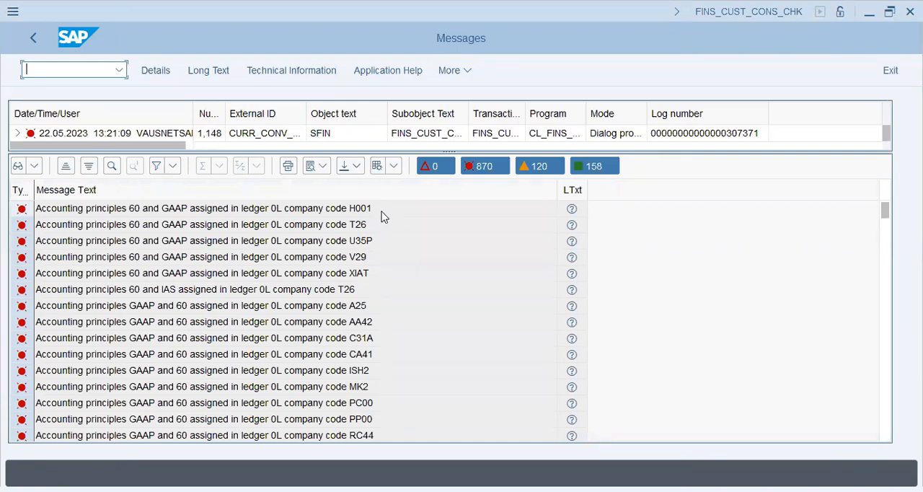
scroll(313, 338, down, 1)
scroll(313, 338, down, 19)
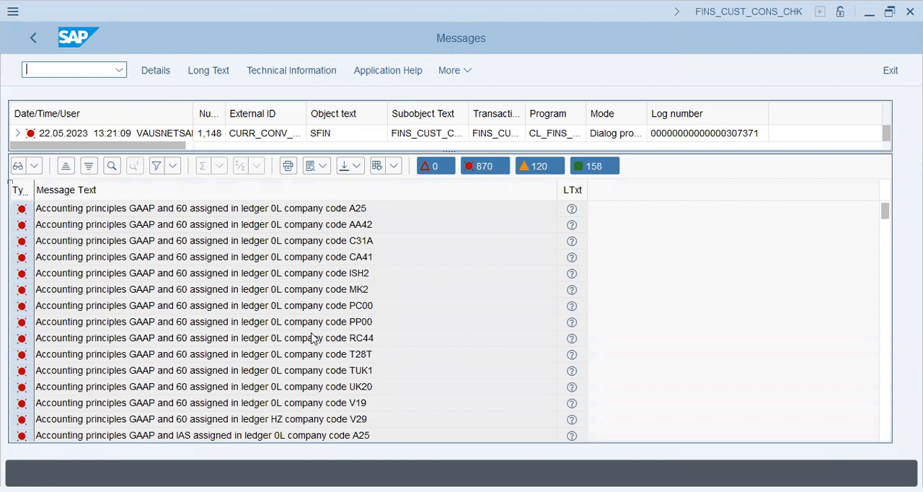
scroll(313, 338, down, 20)
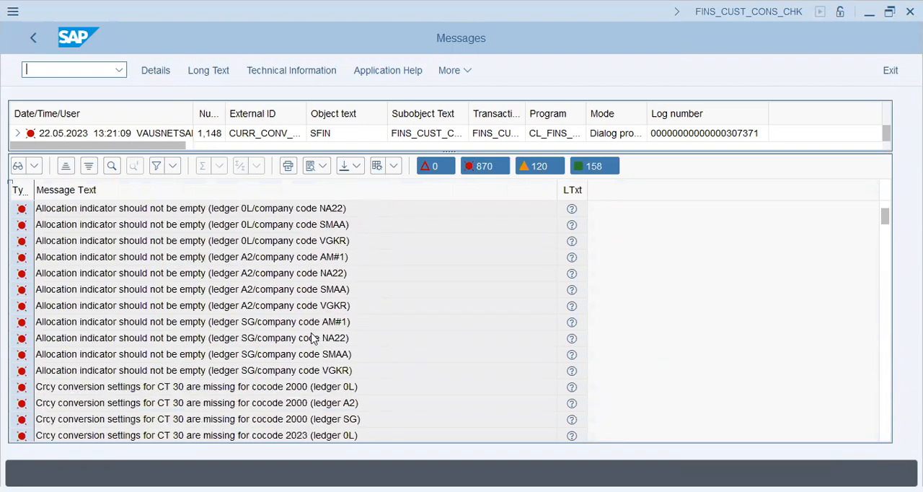
scroll(313, 337, down, 1)
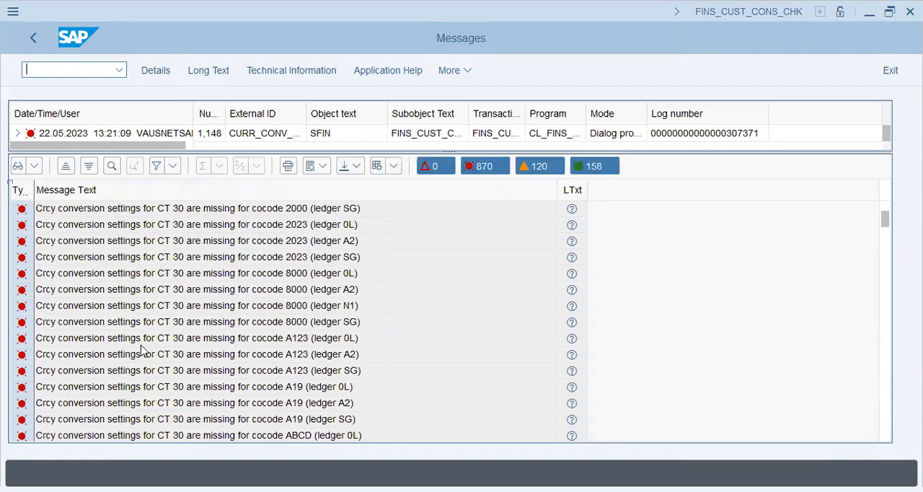
scroll(339, 394, down, 9)
scroll(339, 394, down, 18)
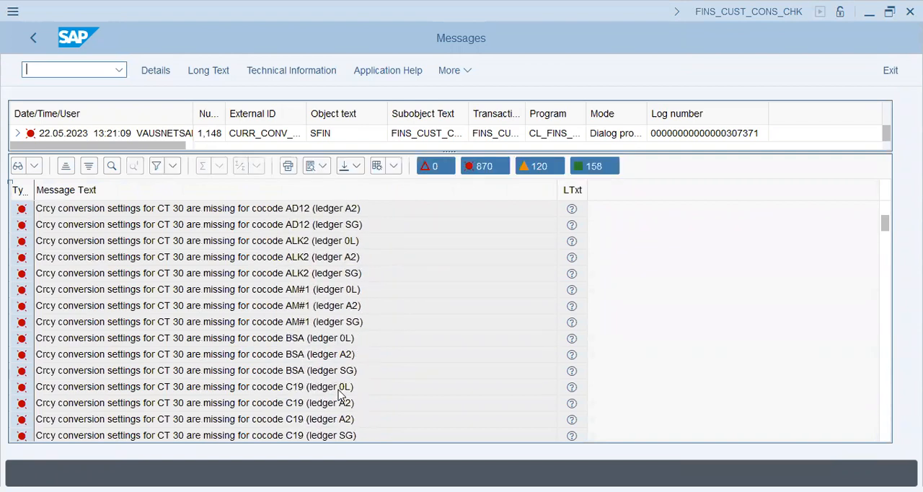
scroll(335, 425, down, 3)
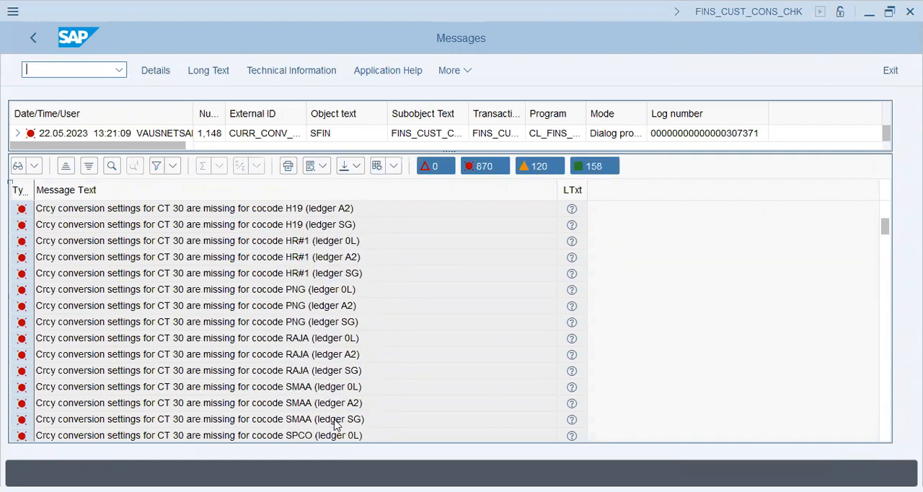
scroll(334, 426, down, 3)
scroll(335, 425, down, 3)
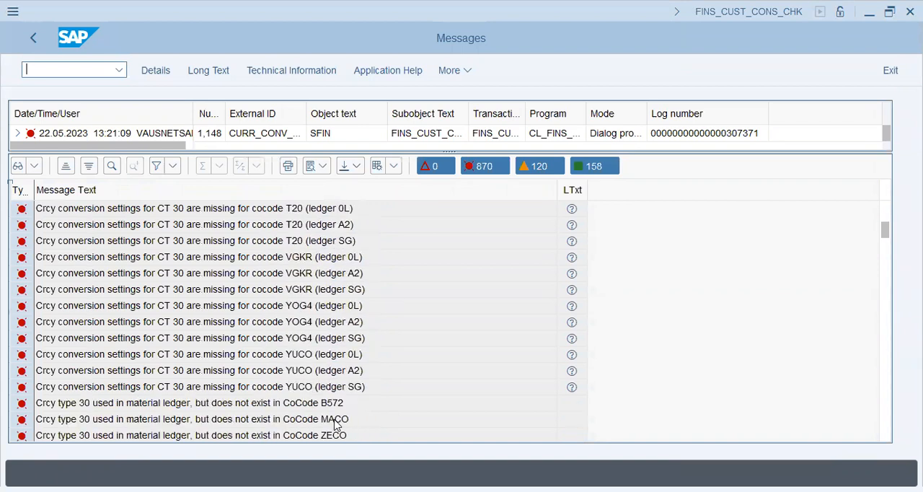
scroll(335, 426, down, 4)
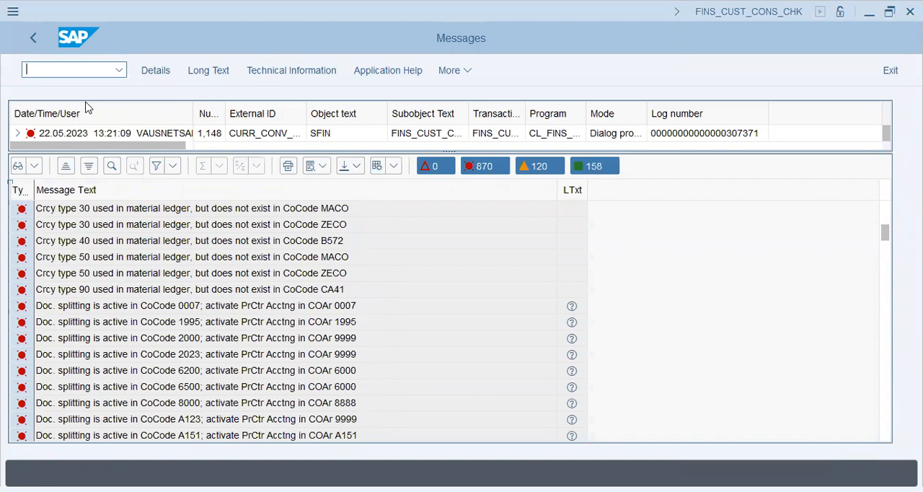
click(33, 38)
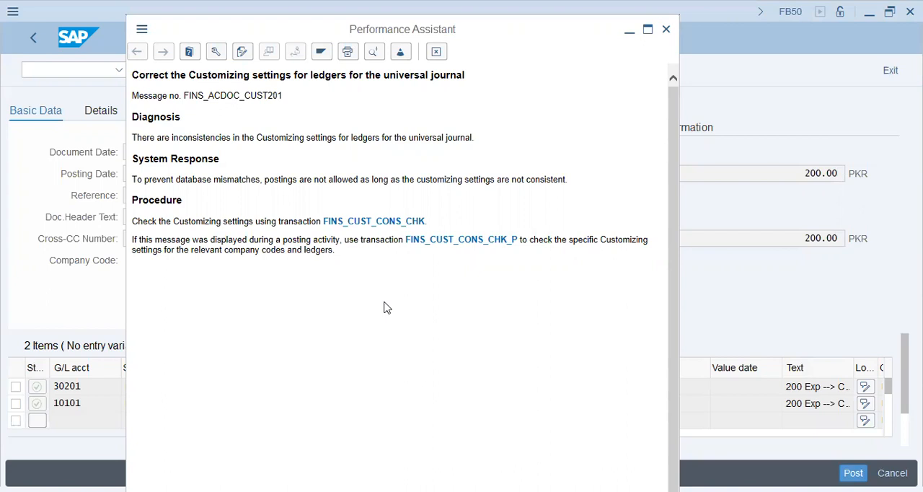
Step: Run the FINS_CUST_CONS_CHK_P check and examine the ledger messages for company code FI46
click(446, 245)
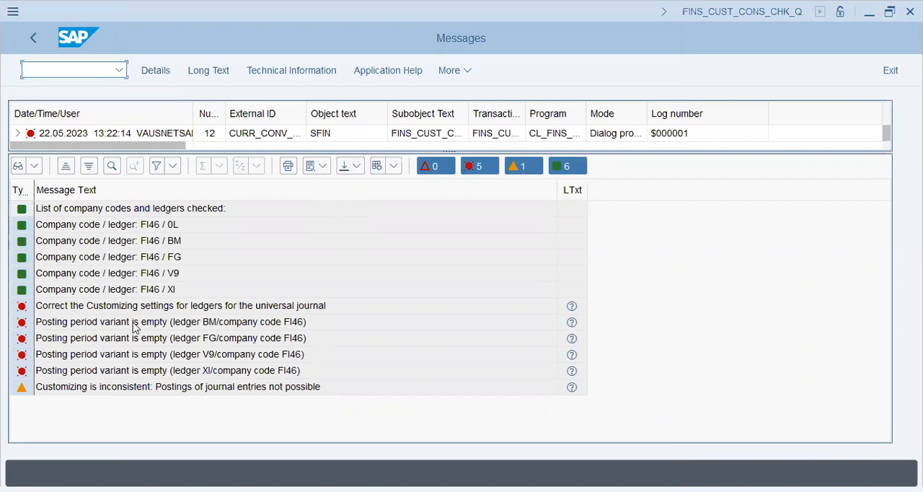
click(189, 375)
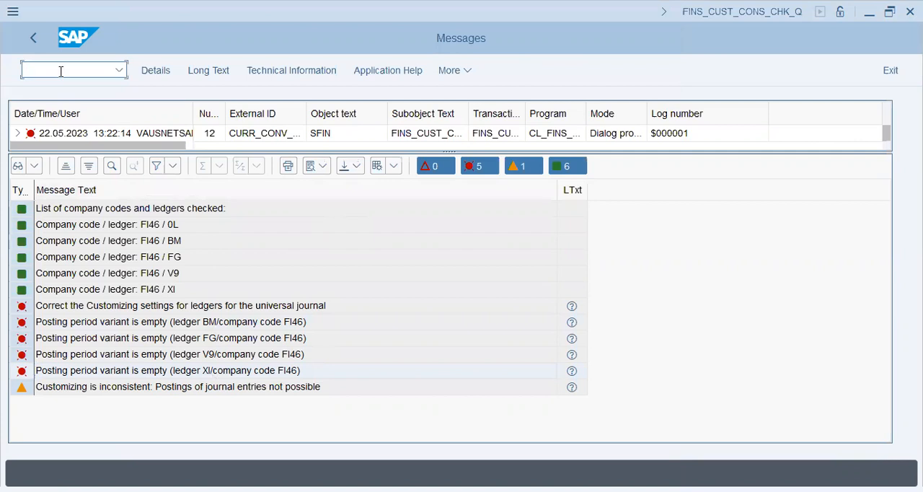
Step: Try to open transaction SPRO in a new session
text(/ospro)
key(Return)
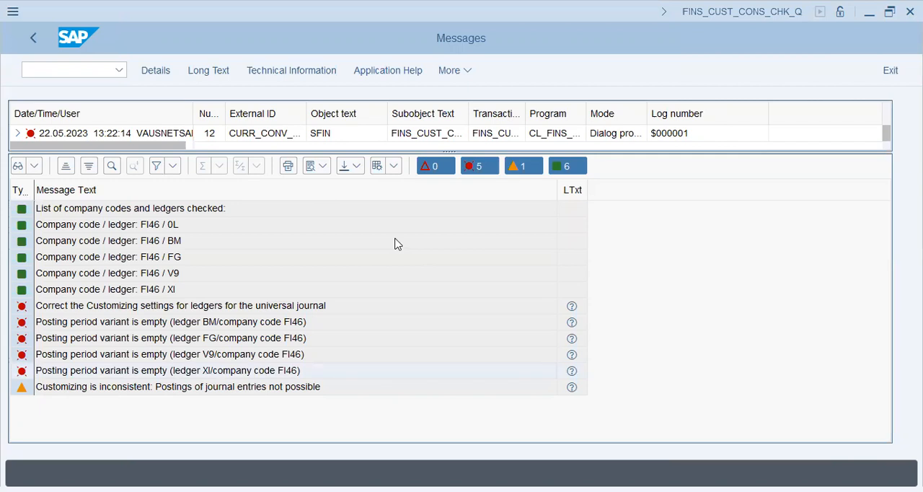
Step: Switch the current session to transaction SPRO and display the SAP Customizing Implementation Guide
click(199, 73)
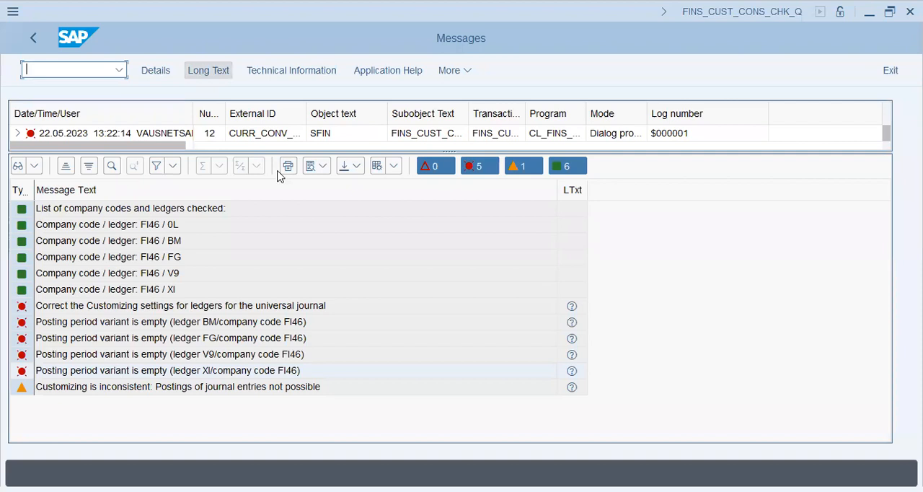
text(/nspro)
key(Return)
key(F5)
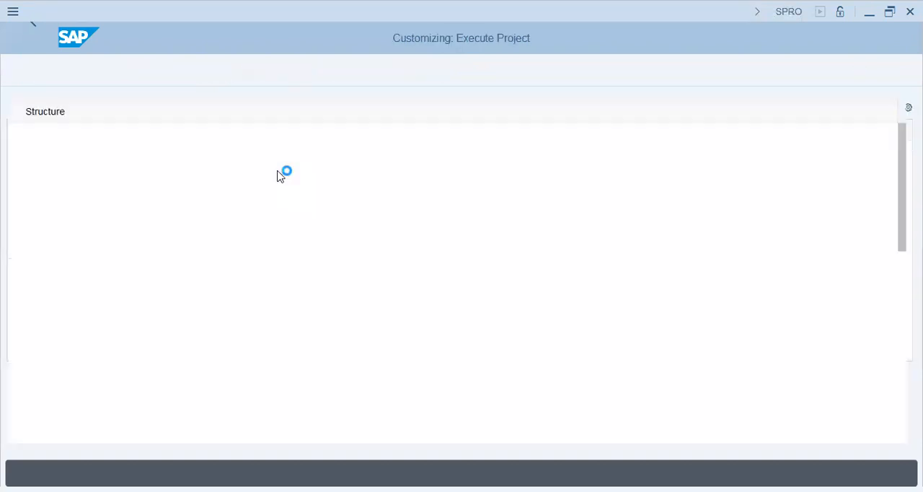
click(135, 214)
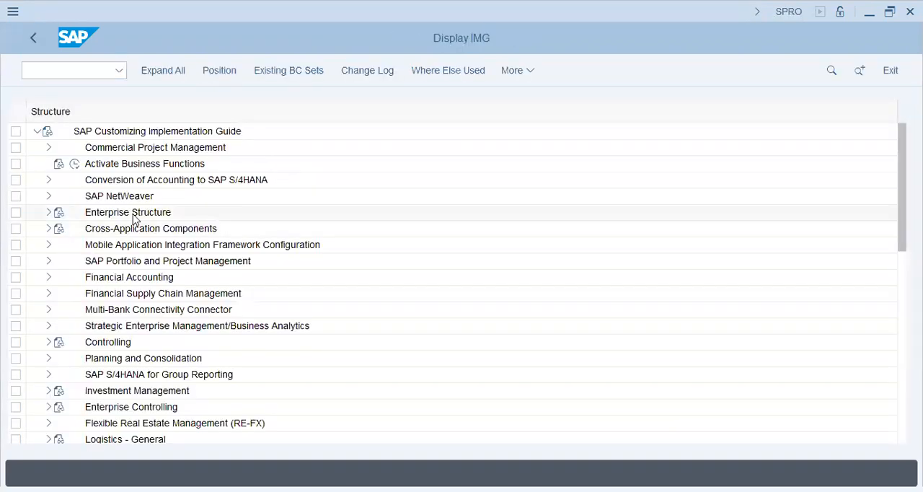
Step: Open the global parameters for company codes in Financial Accounting Global Settings and display the details of company code FI46
click(48, 278)
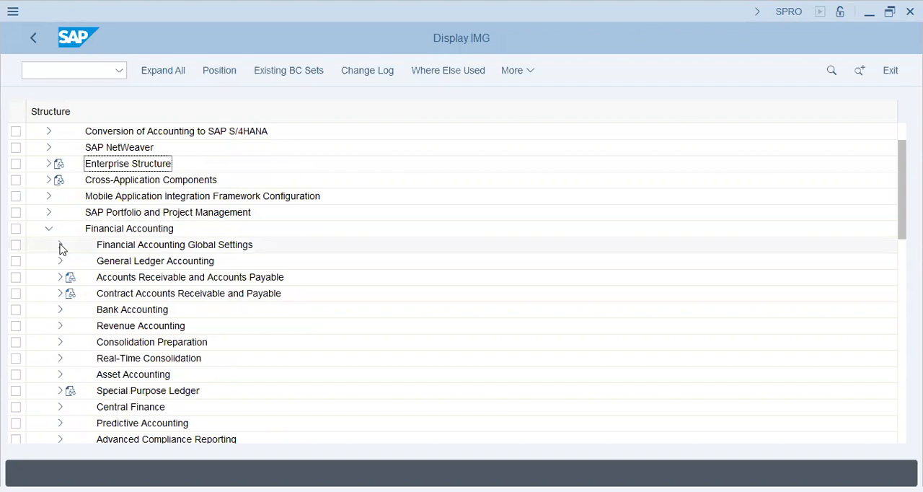
click(61, 247)
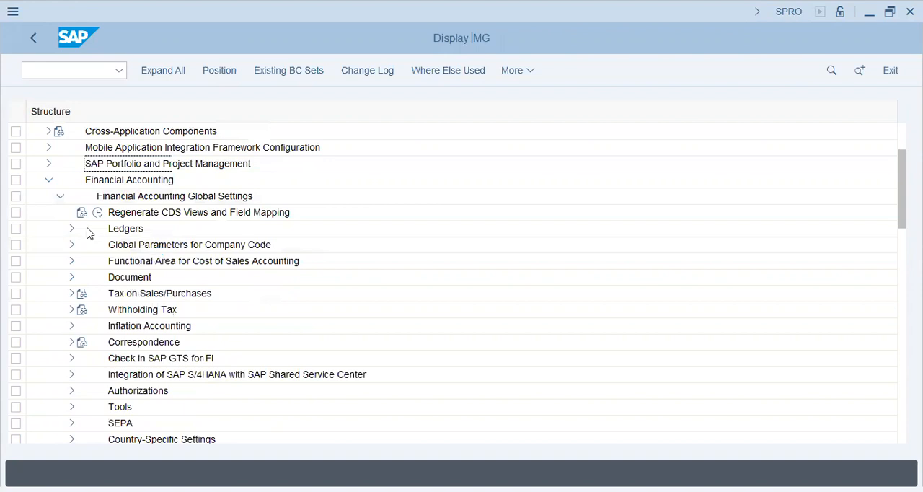
click(72, 246)
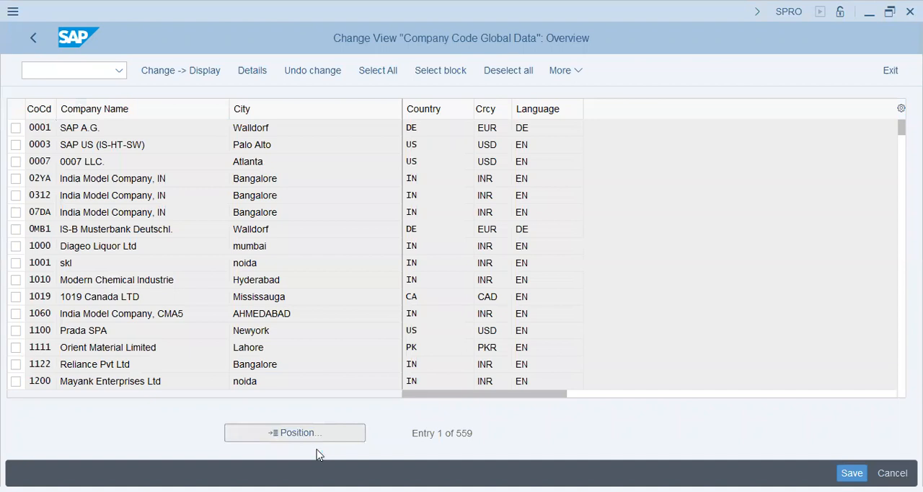
text(fi)
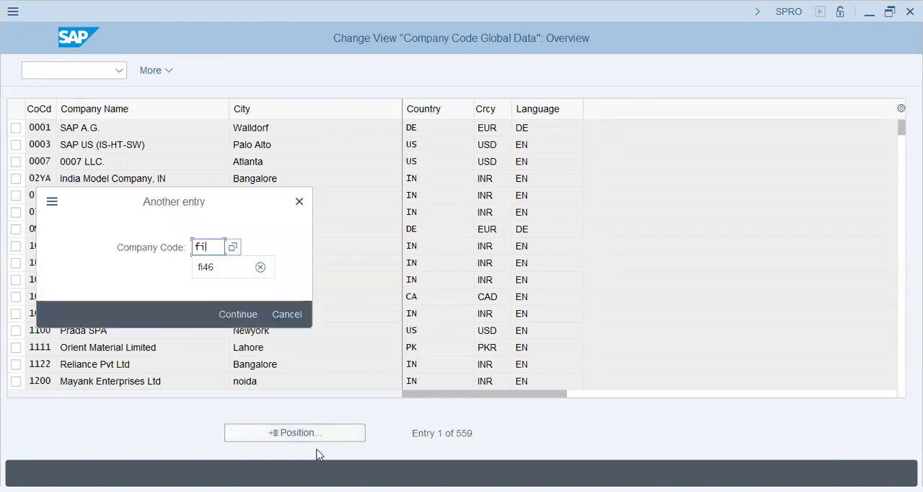
text(46)
key(Return)
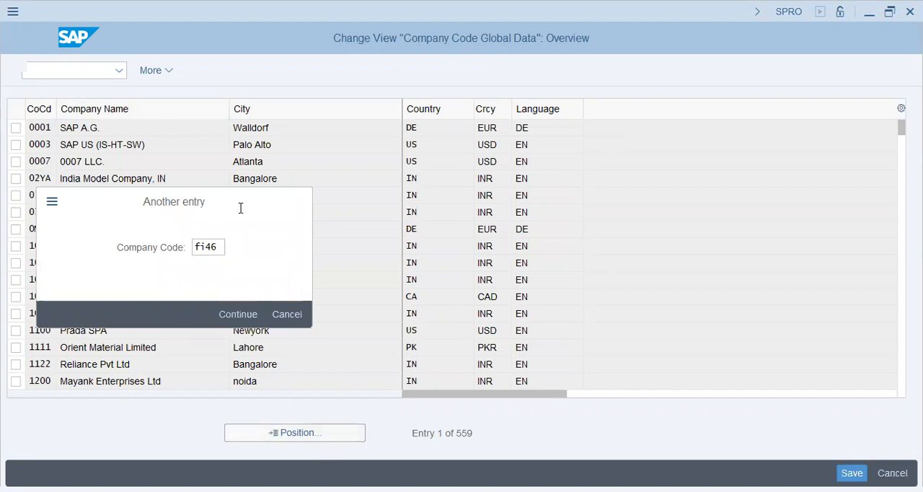
key(Return)
double_click(310, 130)
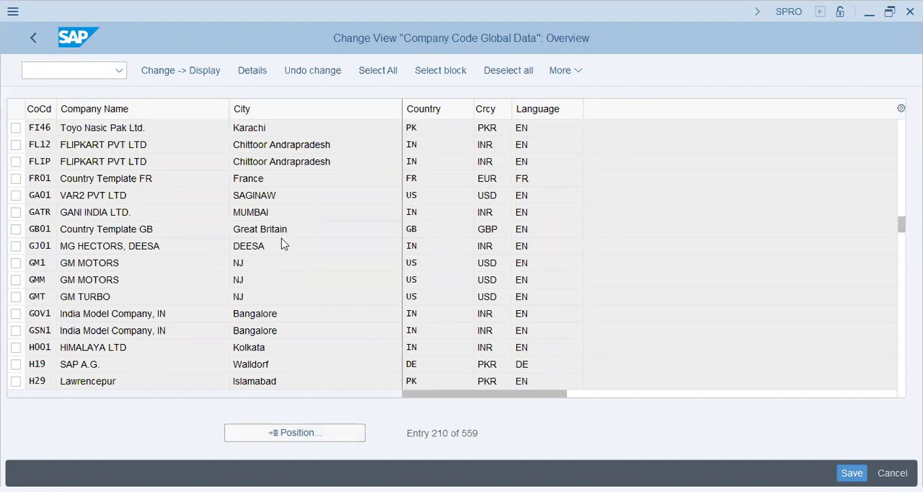
Step: Review the posting period variant in the FI46 global data and return to the company code overview
click(240, 389)
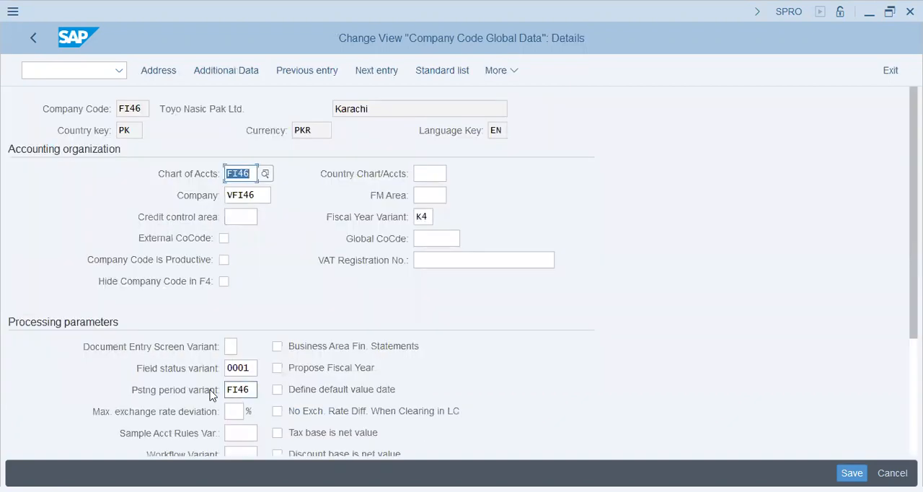
click(237, 390)
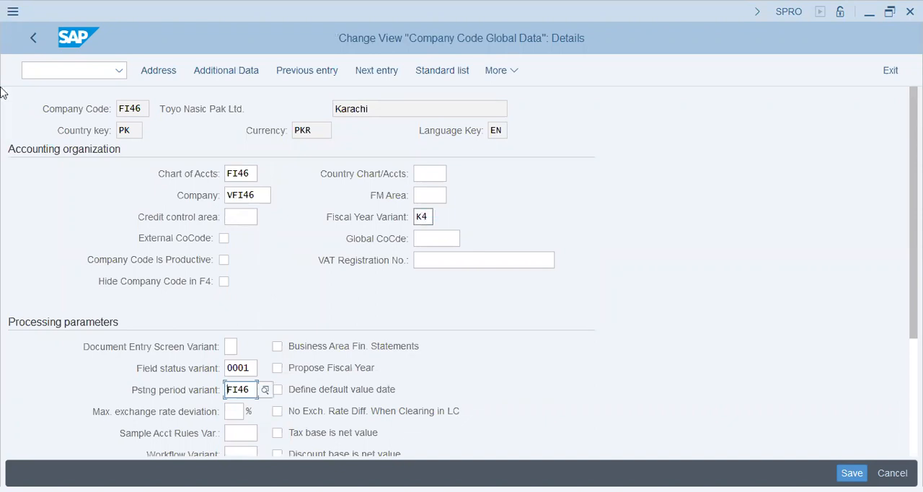
key(F3)
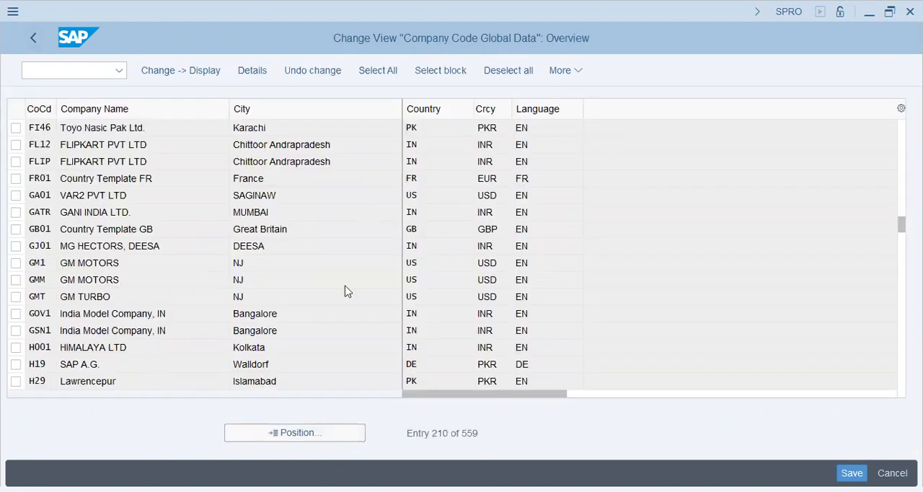
Step: Reopen FI46 and enable Propose Fiscal Year, Define default value date, Tax base is net value, Negative Postings Permitted, Manage Postg Period and Enable Amount Split
click(422, 370)
click(354, 435)
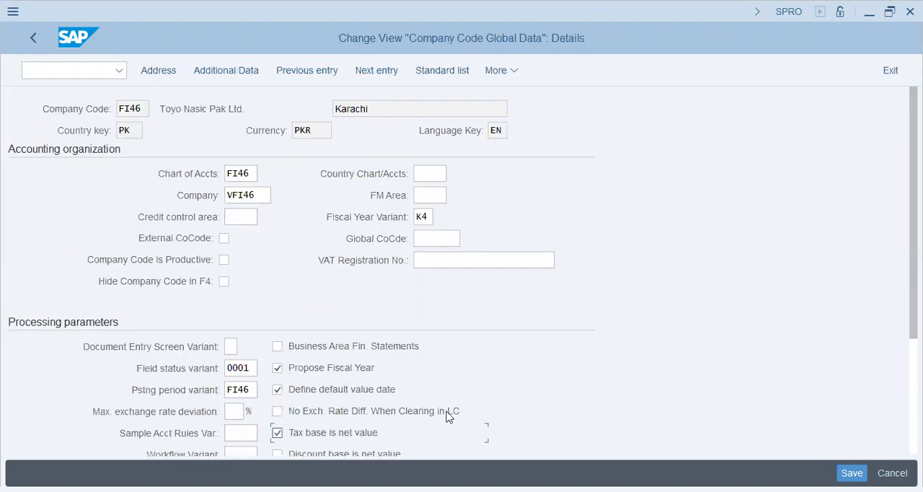
scroll(671, 379, down, 1)
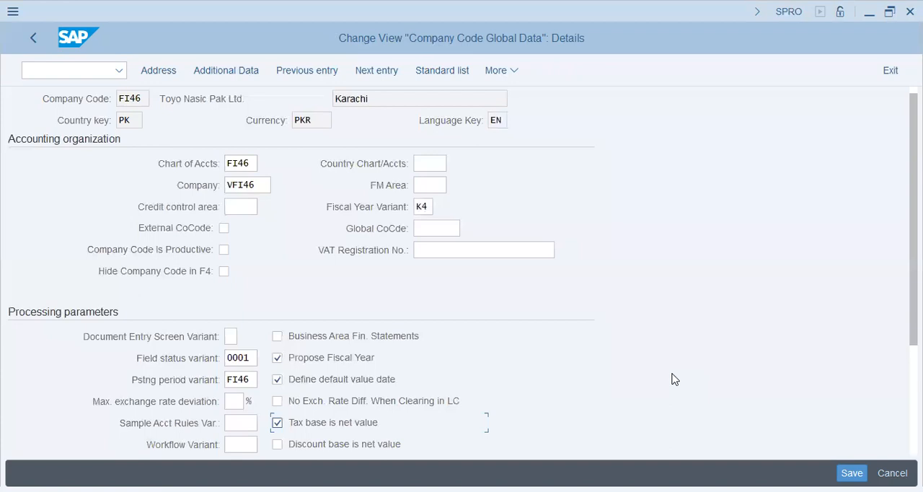
scroll(674, 380, down, 1)
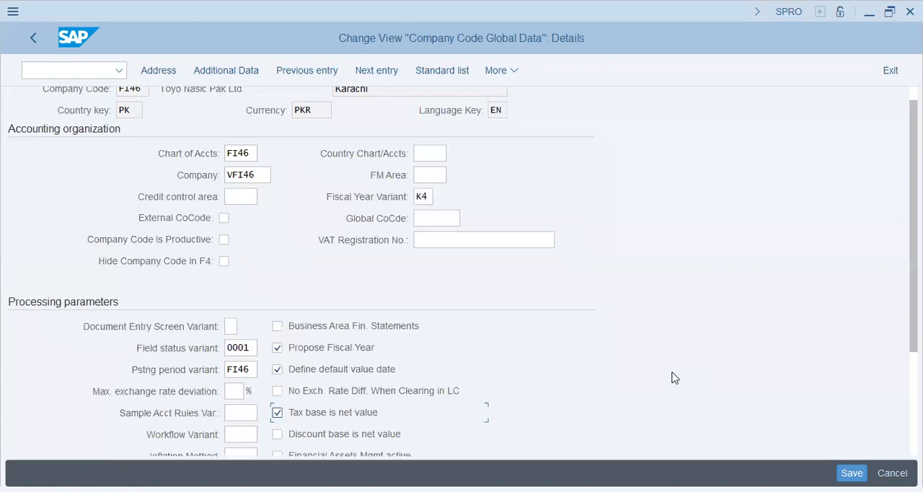
scroll(671, 378, down, 2)
scroll(674, 377, down, 3)
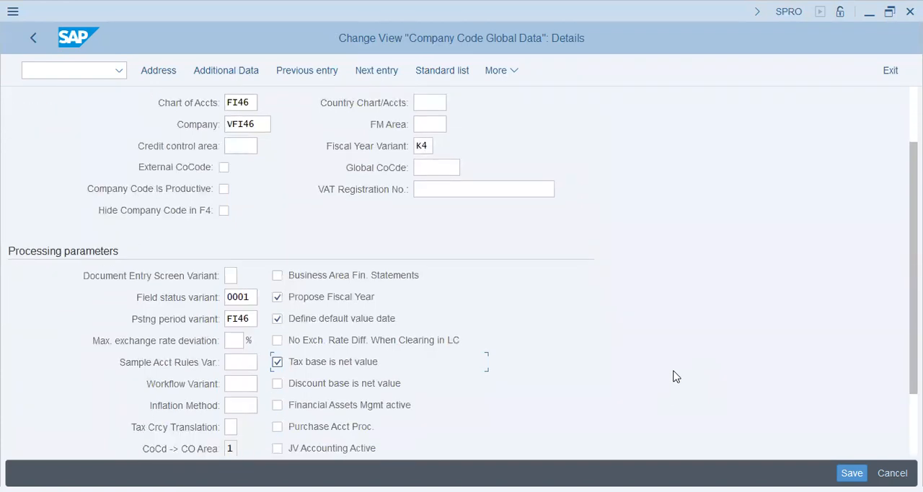
scroll(674, 376, down, 5)
scroll(141, 389, down, 4)
click(119, 390)
click(107, 433)
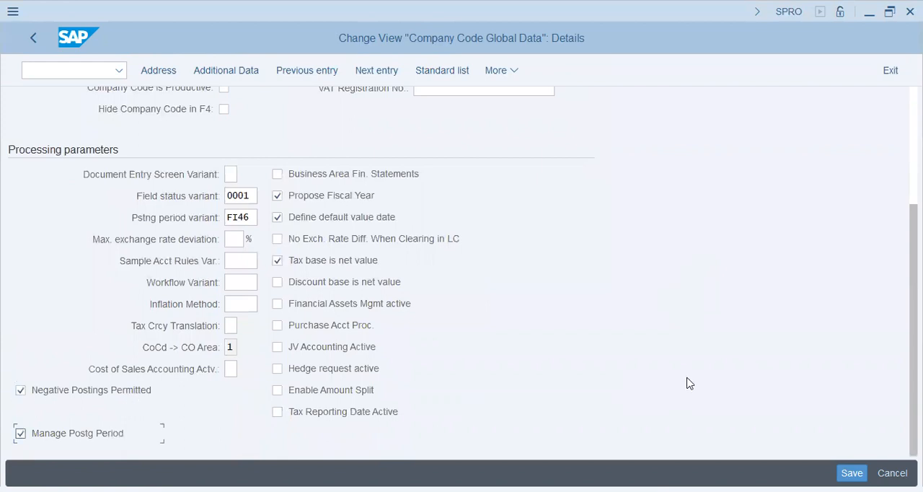
click(345, 390)
Step: Disable the Tax base is net value option for company code FI46
key(Return)
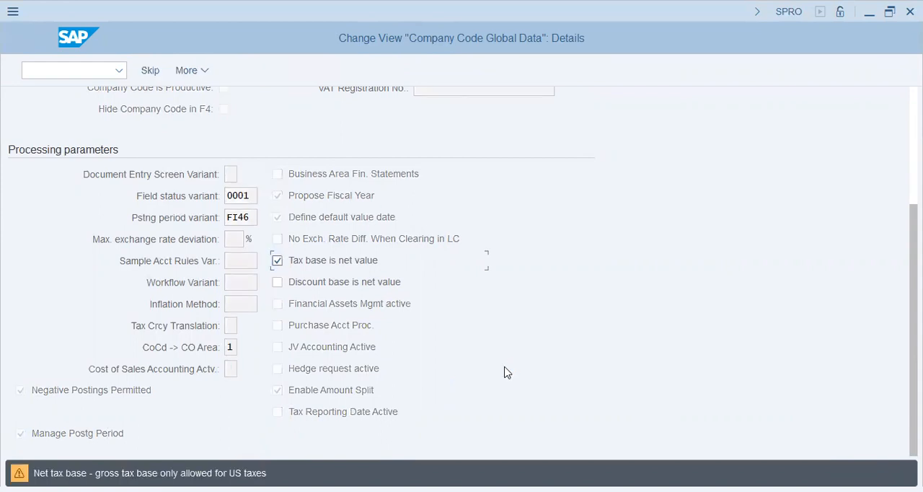
click(294, 262)
key(Return)
Step: Save the FI46 global data under the Toyo Nasic customizing request SA2K901064, chosen from the own requests
key(Return)
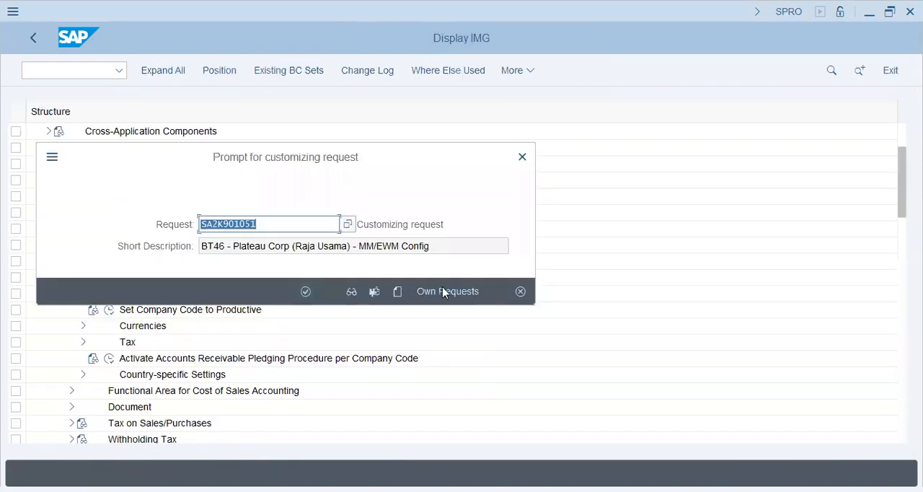
key(Return)
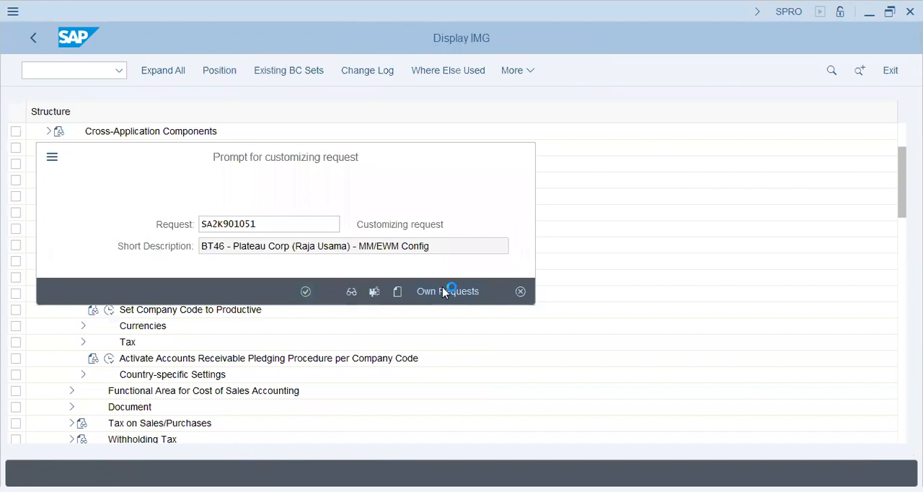
click(443, 291)
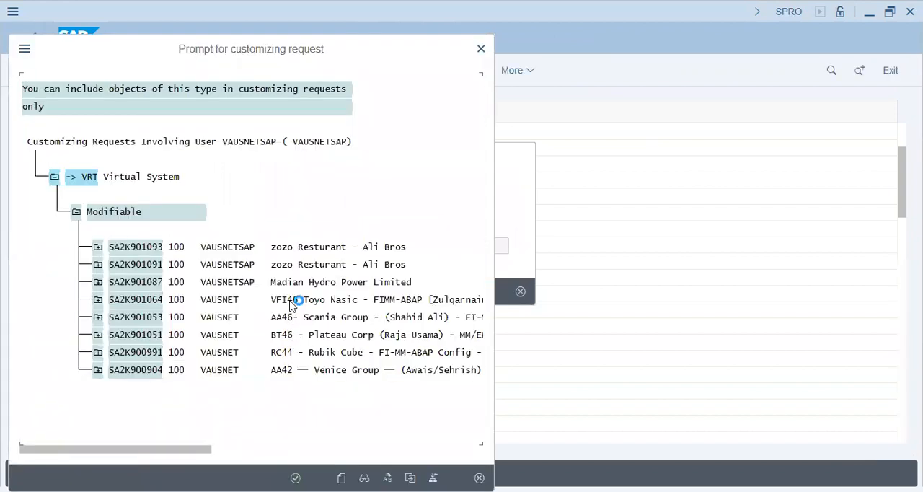
double_click(303, 303)
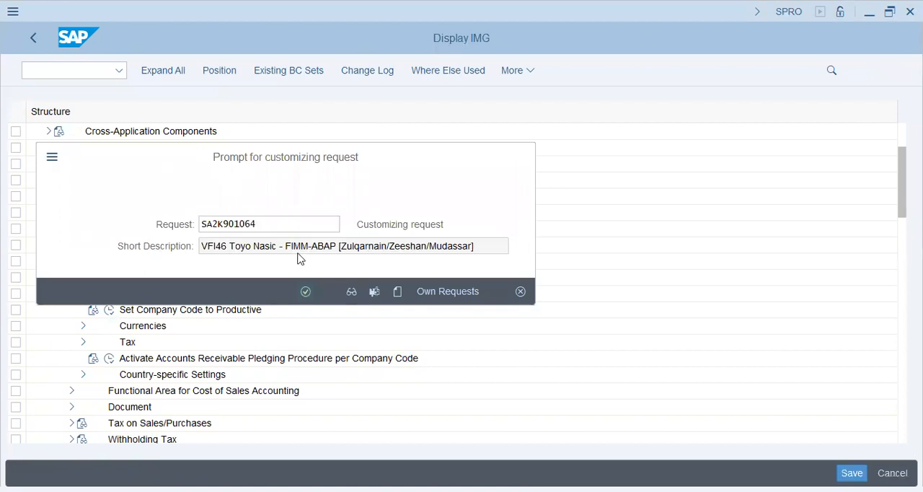
key(Return)
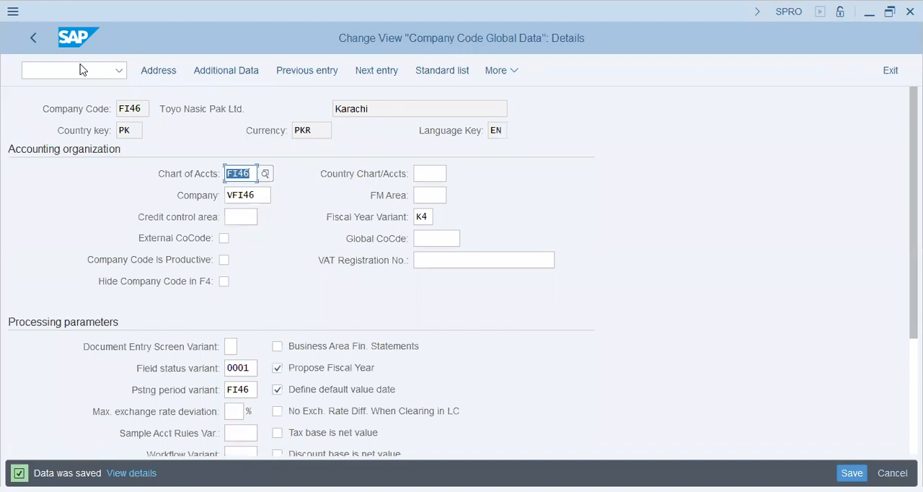
Step: Return to the Implementation Guide, open the ledger settings, and display the company code settings for extension ledger BM
key(F3)
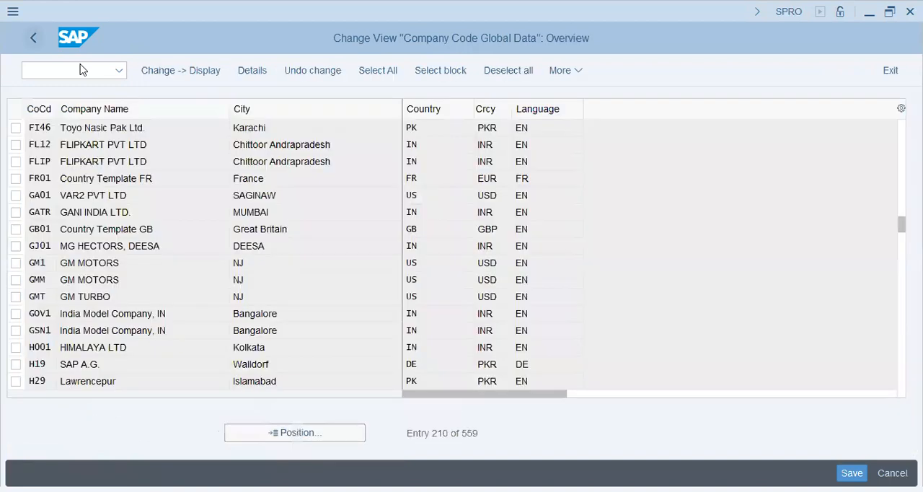
key(F3)
click(73, 229)
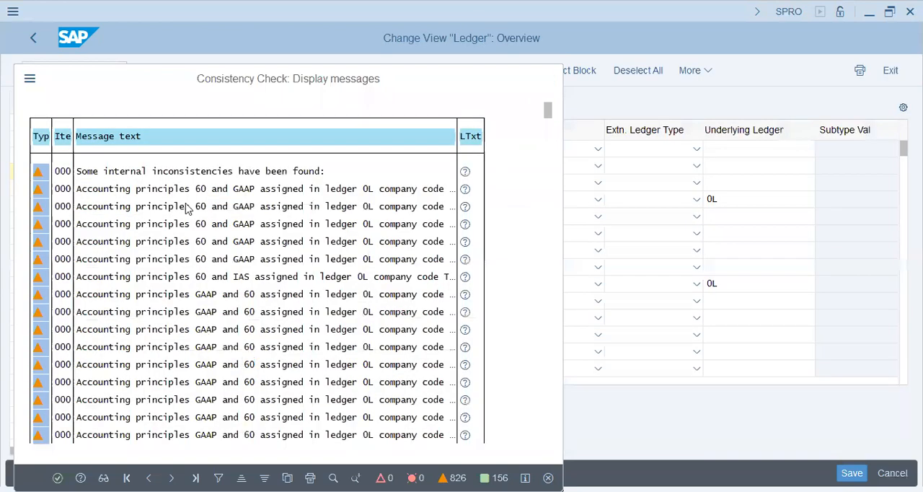
key(Return)
double_click(133, 191)
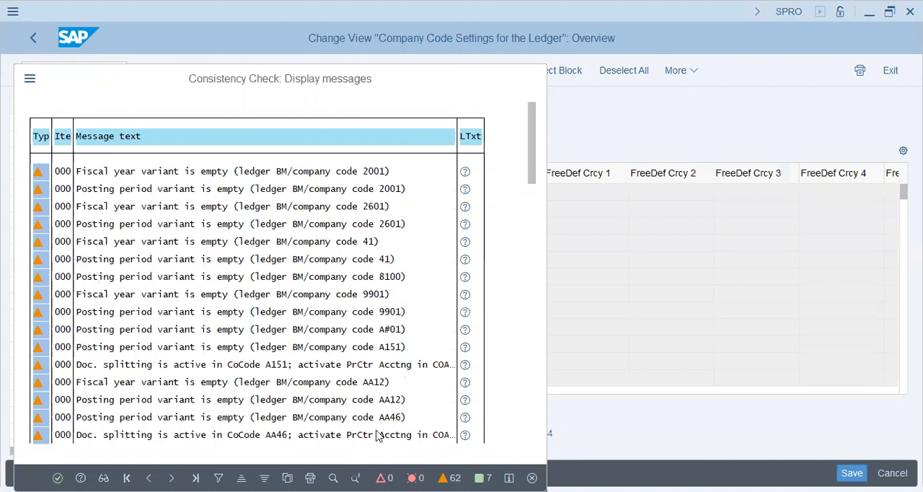
key(Return)
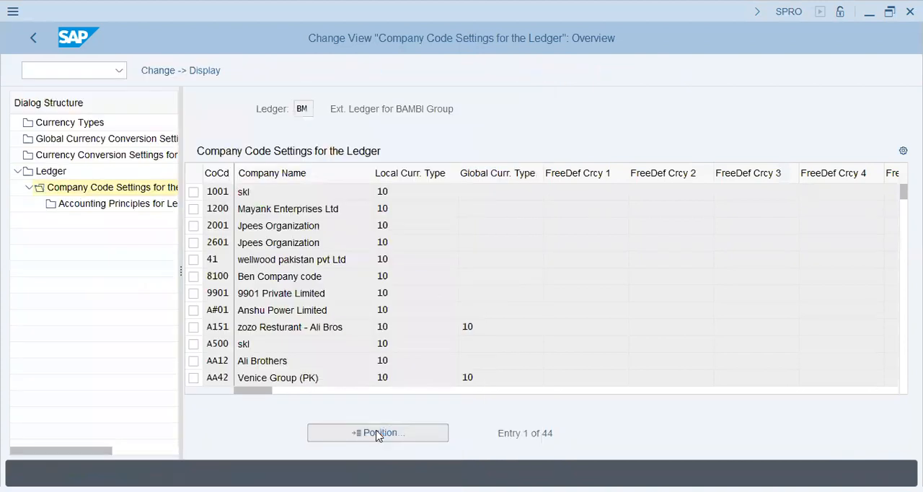
Step: Find company code FI46 in the settings of ledger BM, delete its entry and save the change
click(376, 432)
text(fi46)
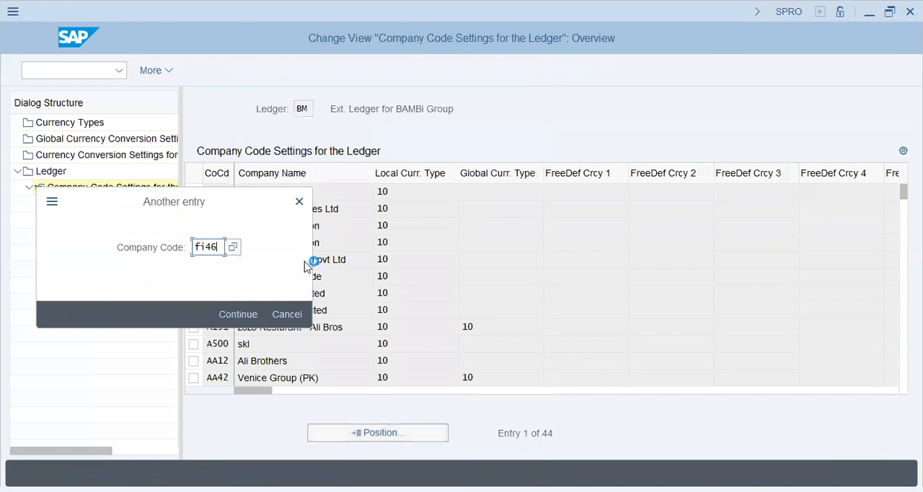
key(Return)
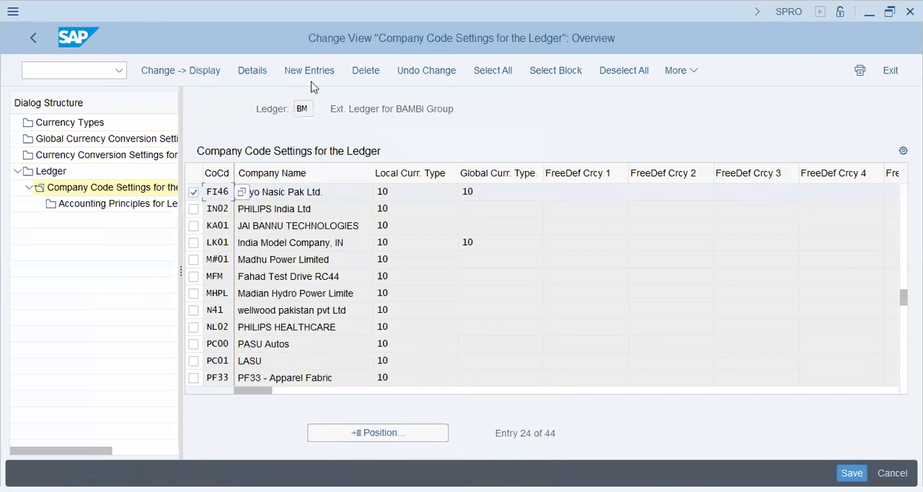
click(355, 73)
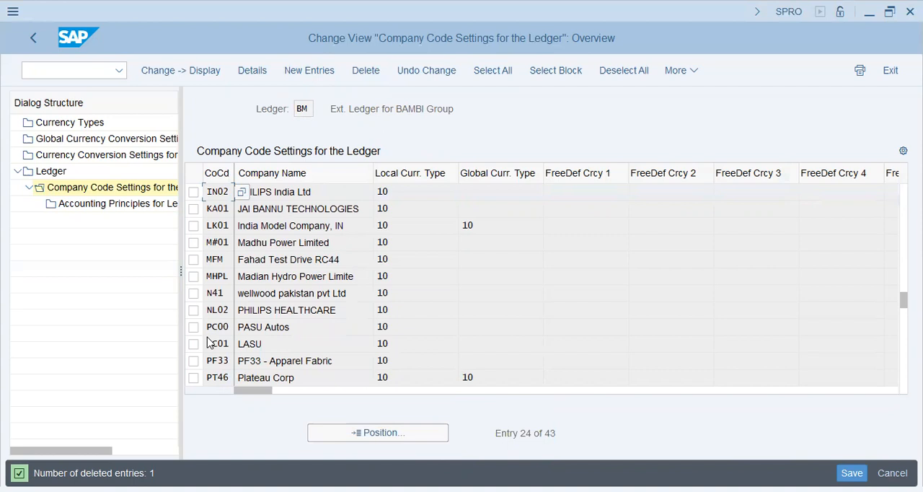
click(305, 291)
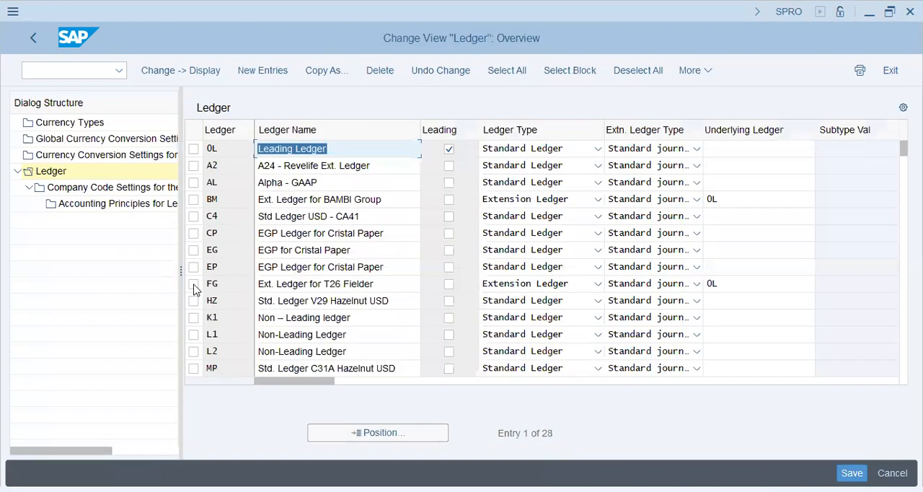
Step: Open the company code settings for extension ledger FG and delete the FI46 entry
click(193, 284)
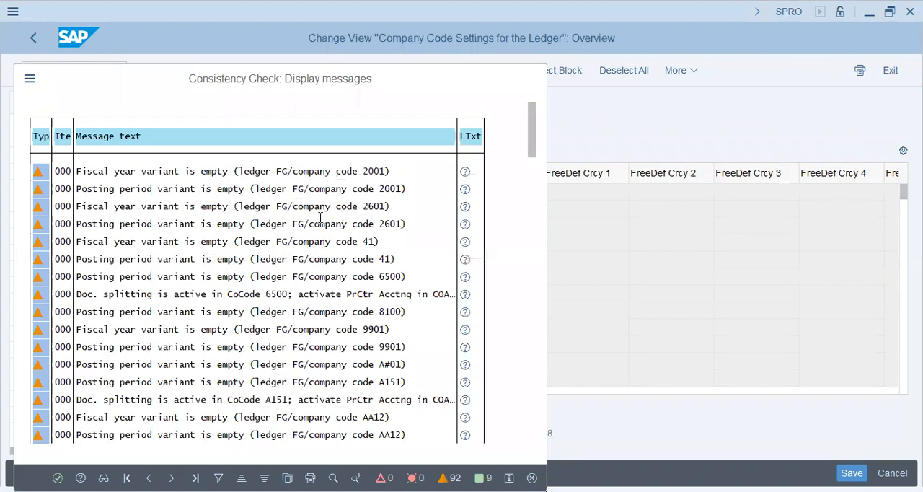
key(Return)
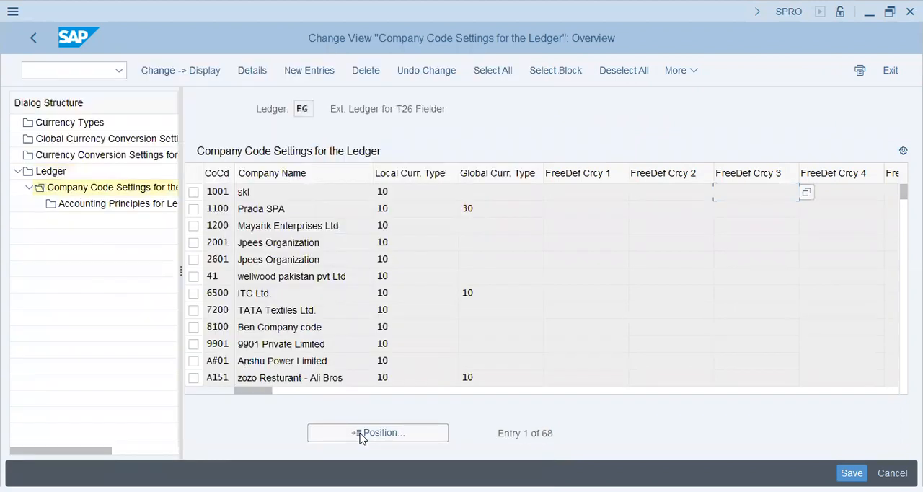
click(361, 437)
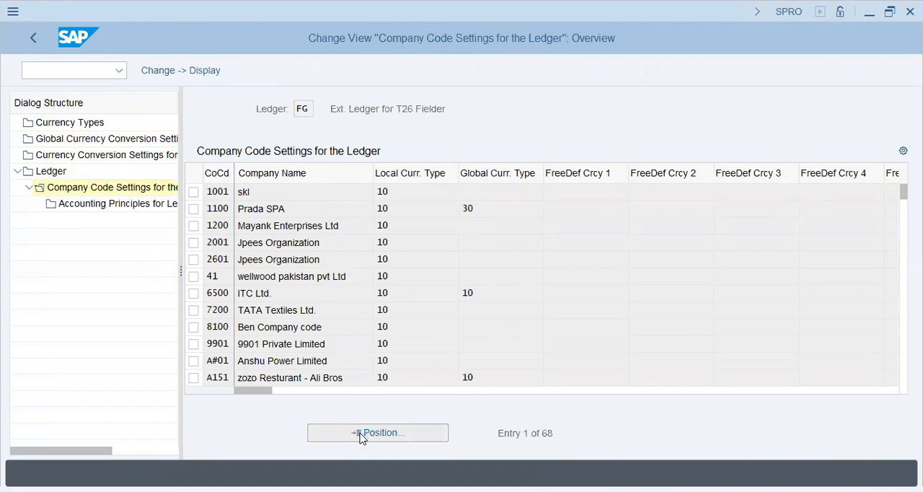
text(fi46)
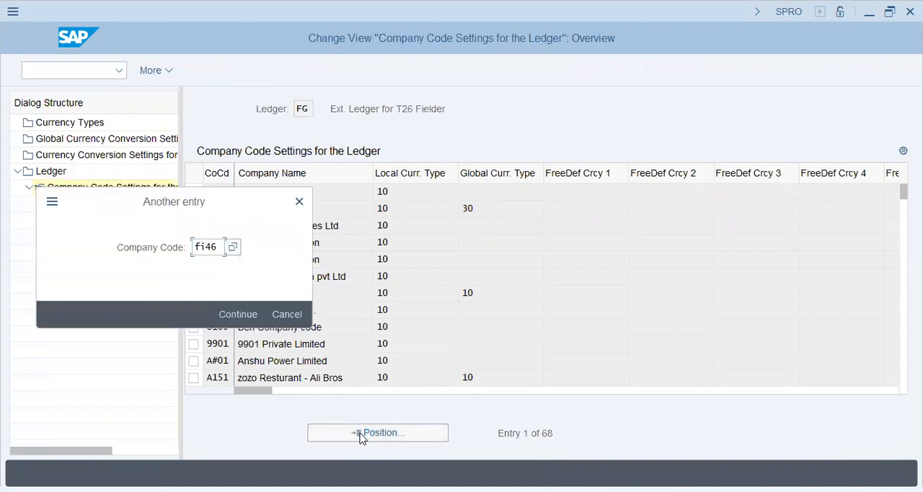
key(Return)
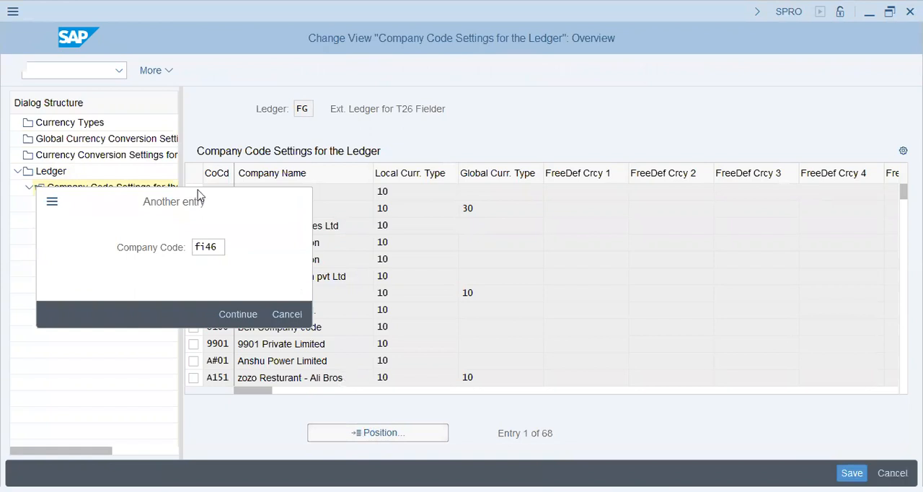
key(Return)
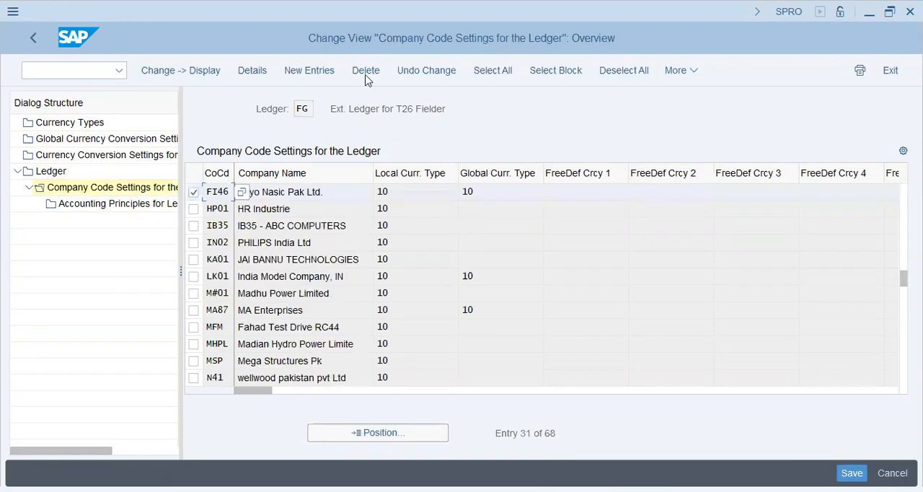
click(366, 73)
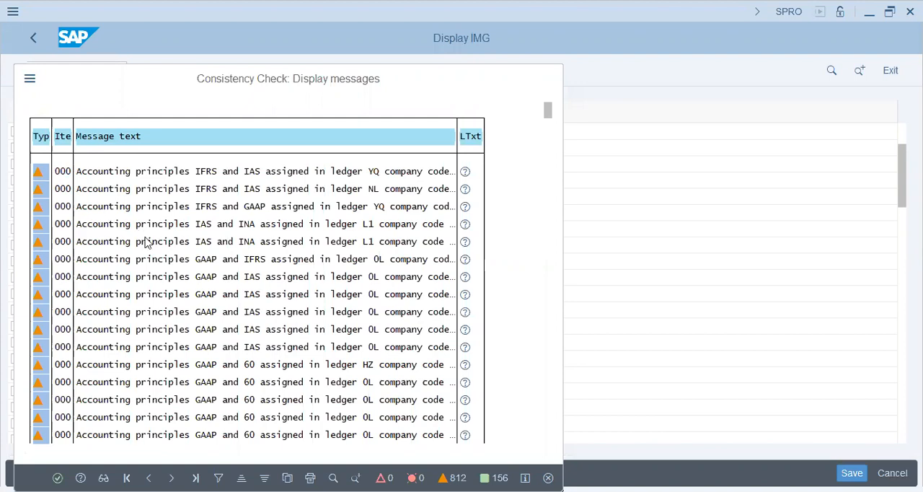
Step: Complete the save for ledger FG, then display the company code settings for extension ledger V9
key(Return)
click(58, 174)
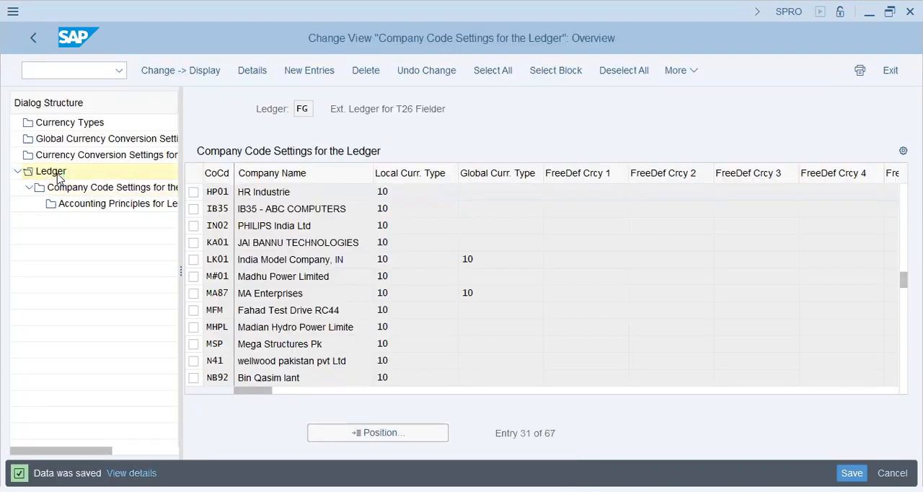
click(350, 437)
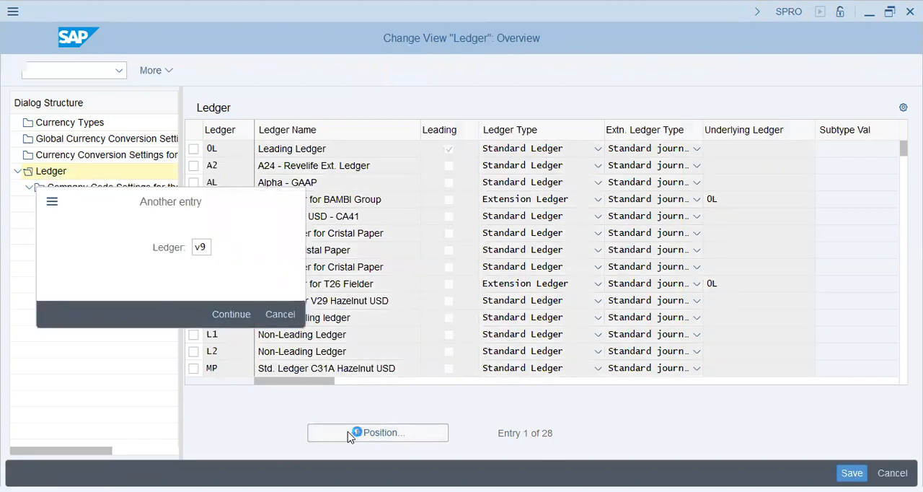
key(Return)
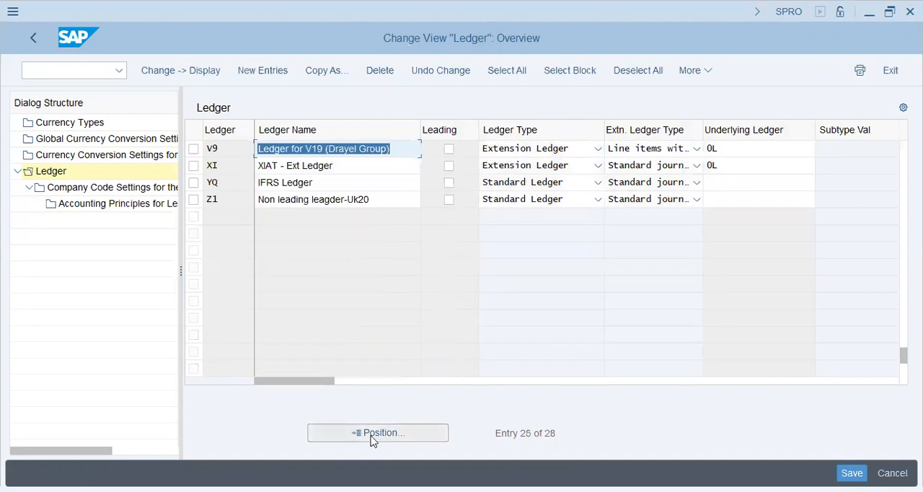
double_click(75, 189)
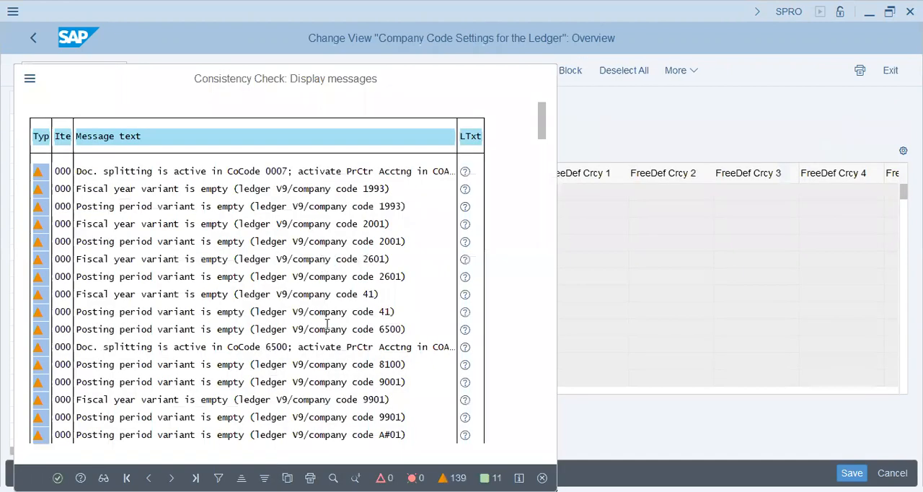
key(Return)
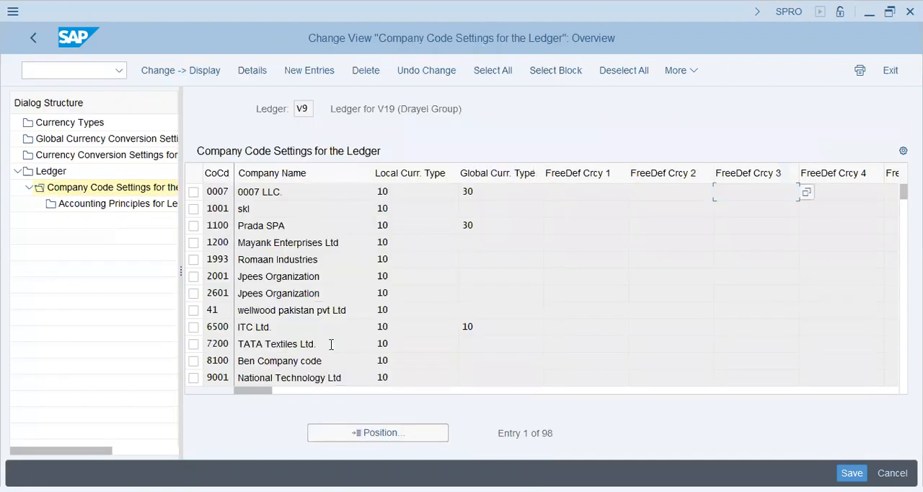
Step: Find company code FI46 in the settings of ledger V9, delete its entry and save the change
click(402, 434)
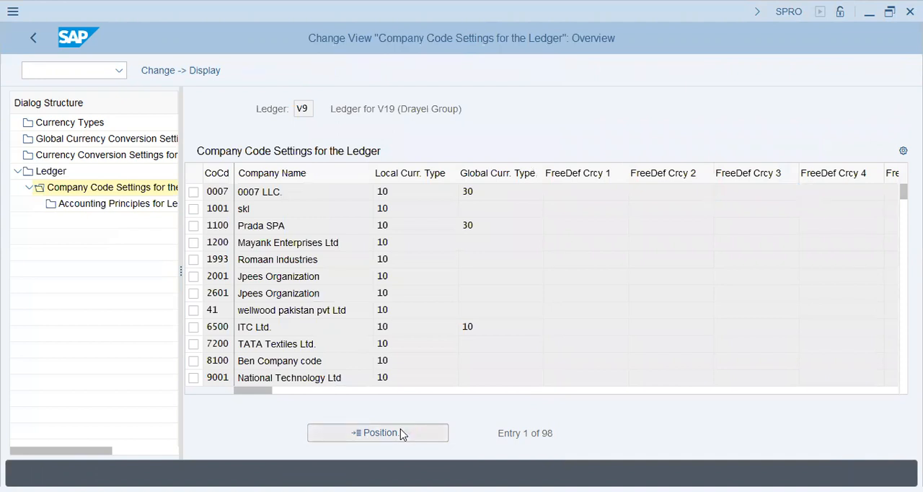
text(FI46)
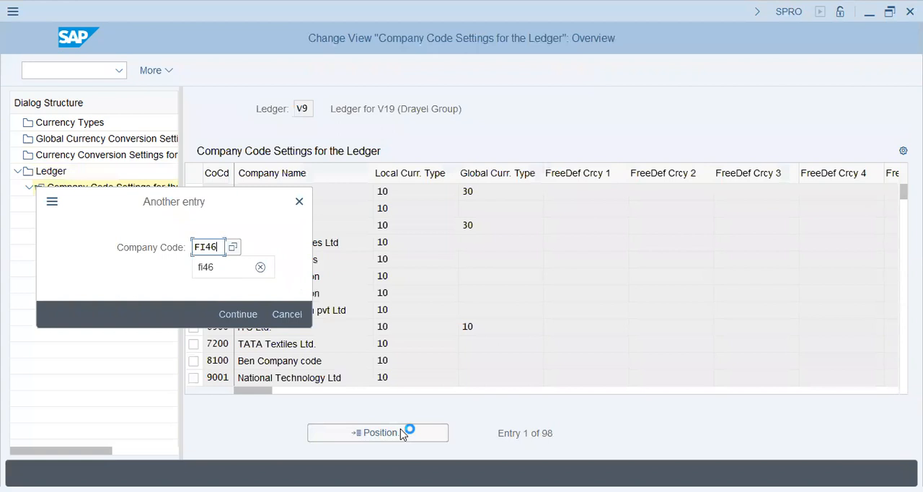
key(Return)
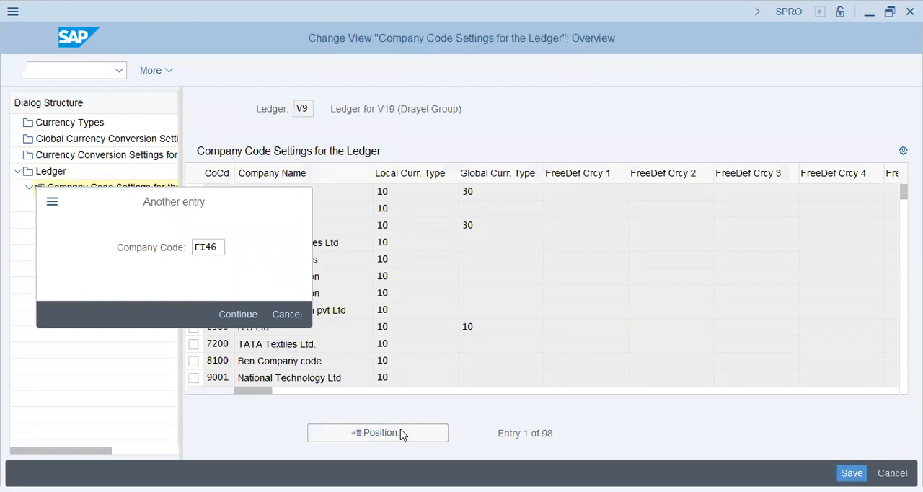
click(193, 192)
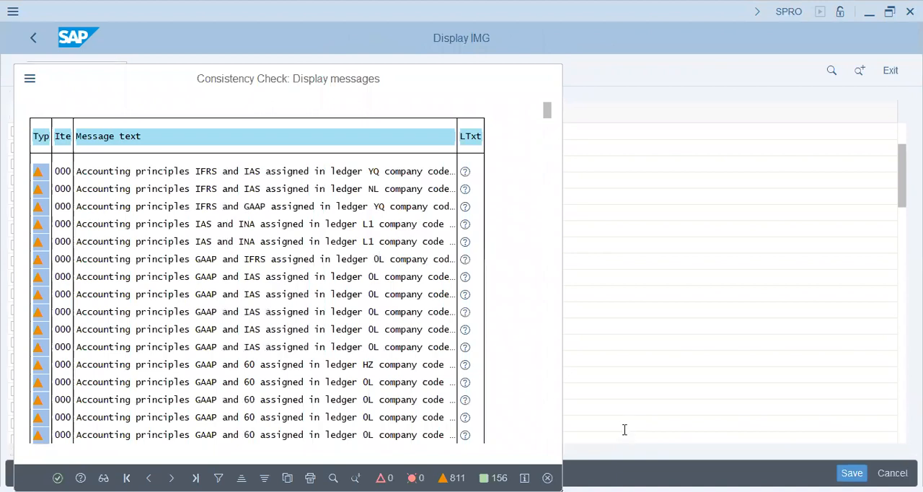
key(Return)
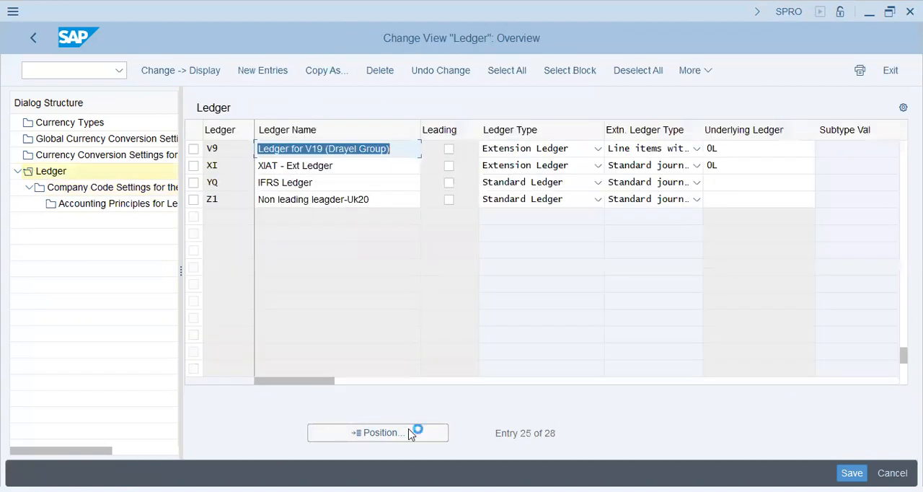
Step: Return to the ledger list and display the company code settings for extension ledger XI
click(410, 432)
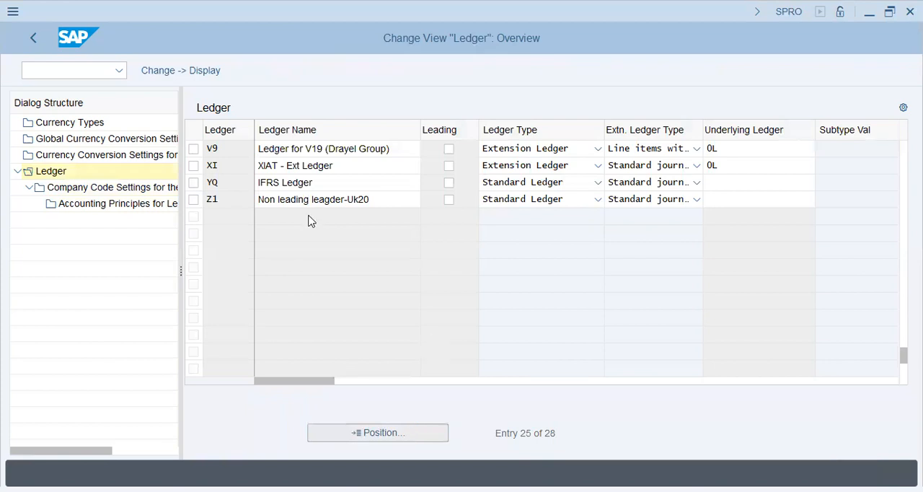
click(199, 166)
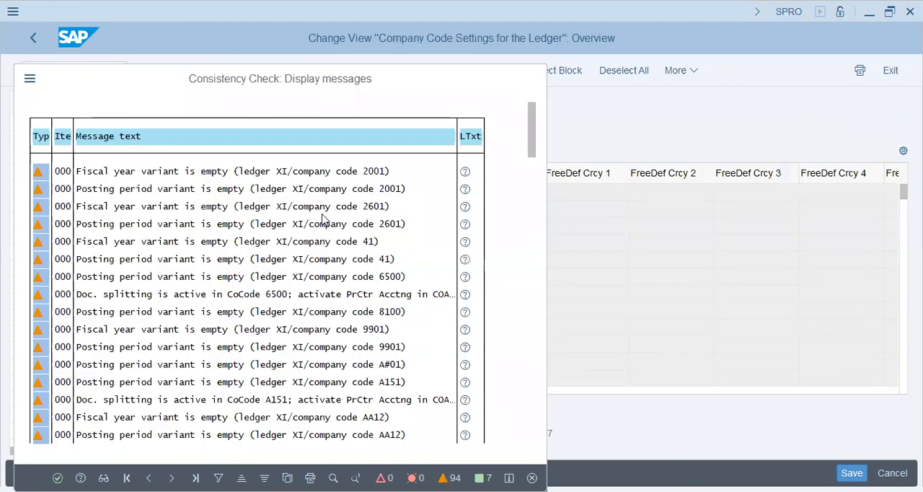
key(Return)
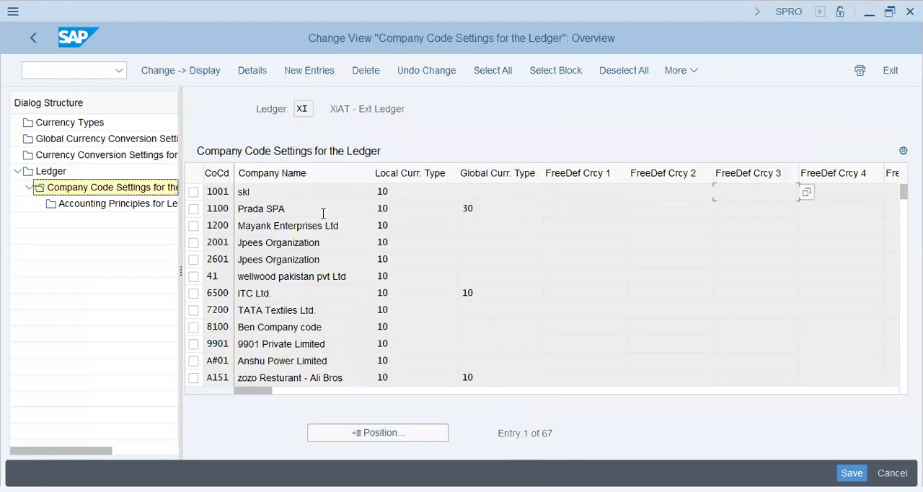
Step: Locate FI46 among the company codes assigned to ledger XI, remove that entry and save
click(380, 434)
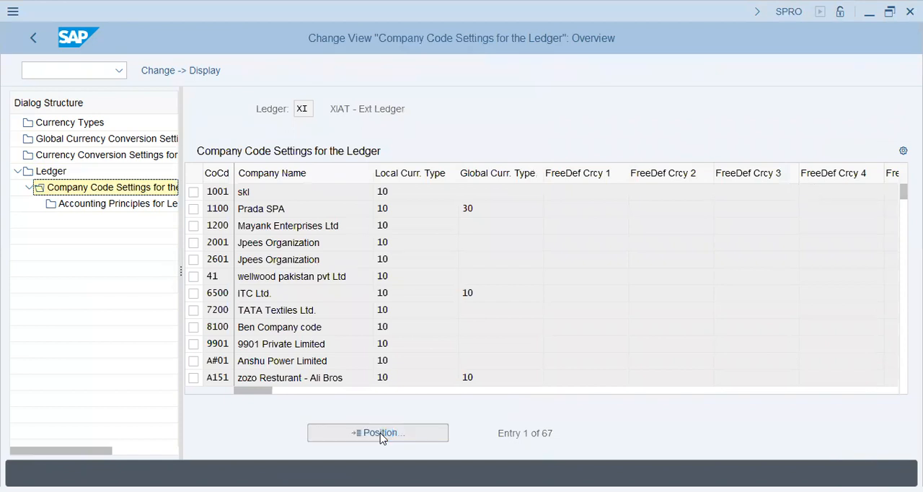
text(FI46)
key(Return)
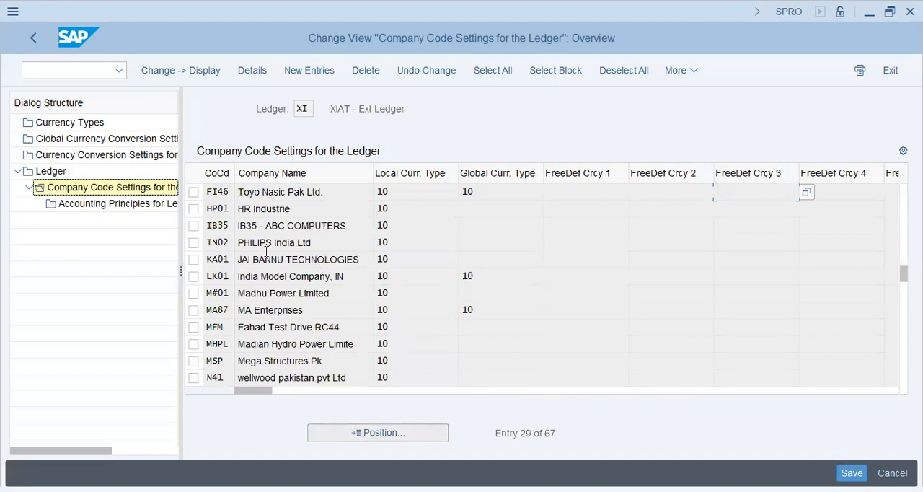
click(380, 72)
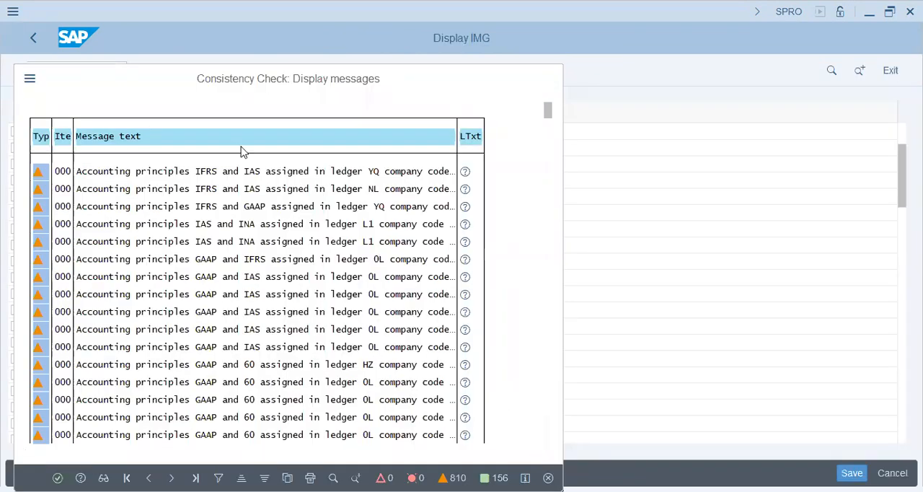
key(Return)
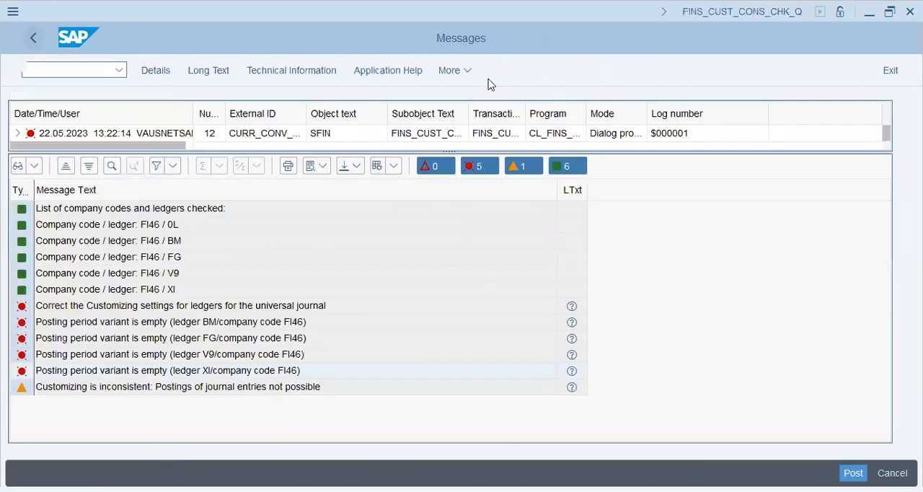
Step: Go back to the pending FB50 entry, post the 200 PKR document and display the posted document
key(alt+Tab)
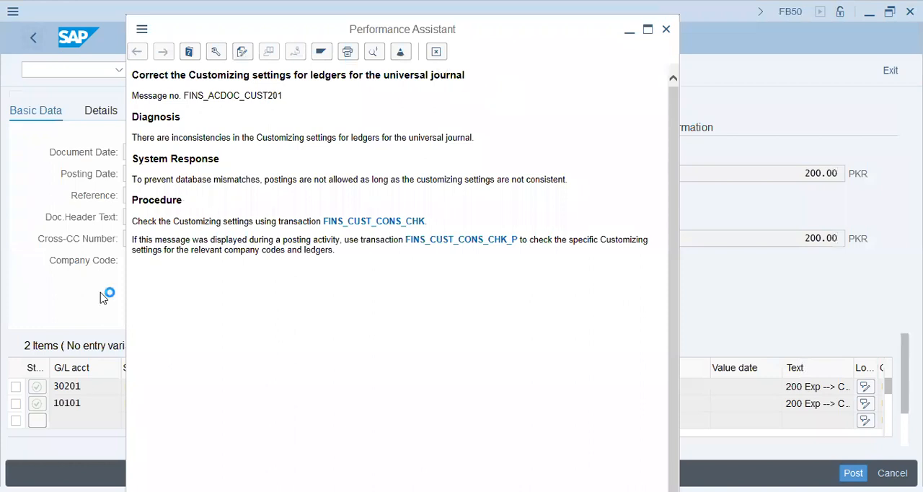
click(855, 470)
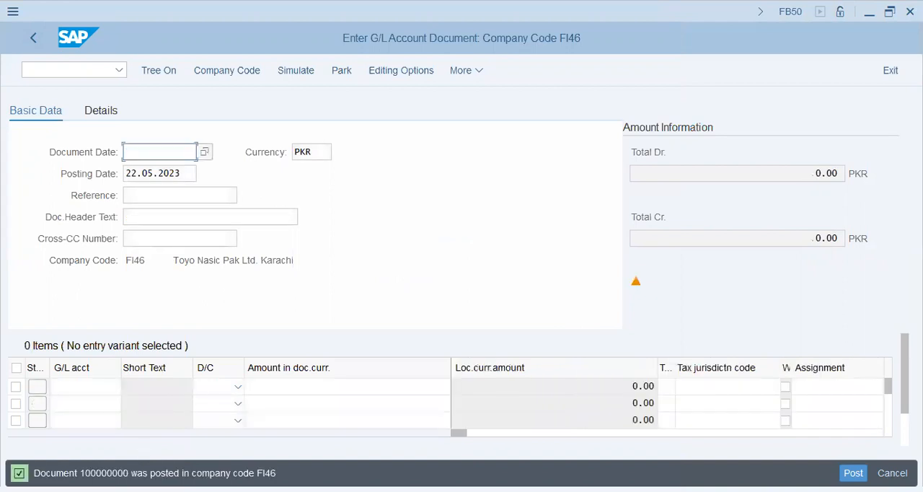
drag(85, 473, 129, 473)
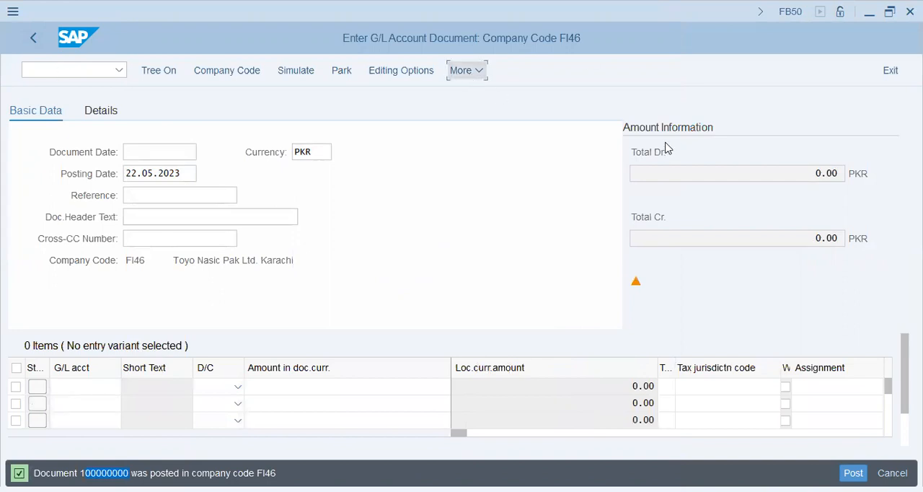
click(676, 117)
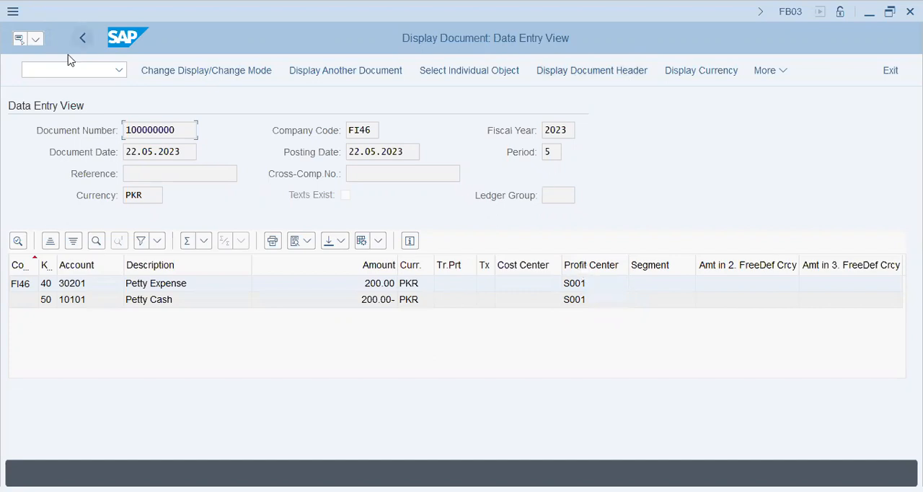
click(82, 39)
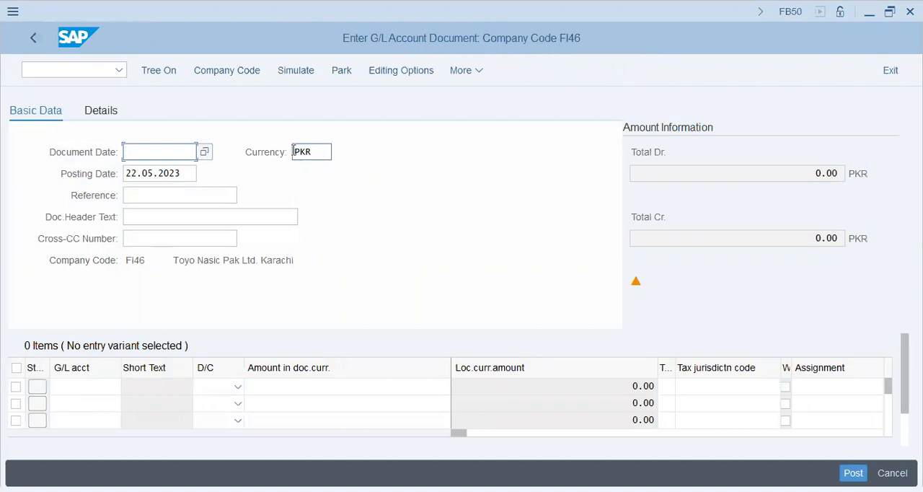
Step: Set the new G/L document's document date to 22.05.2023, matching the posting date, and its currency to USD
click(162, 177)
key(ctrl+c)
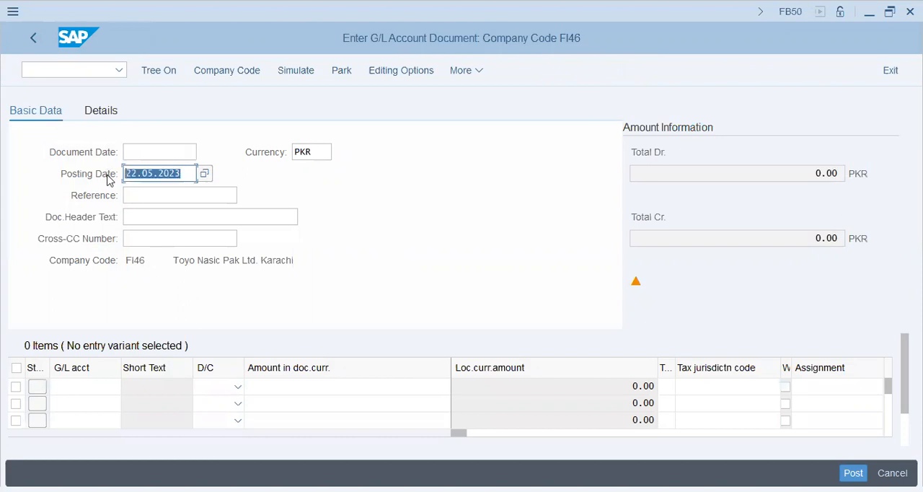
click(168, 155)
key(ctrl+v)
drag(319, 154, 257, 154)
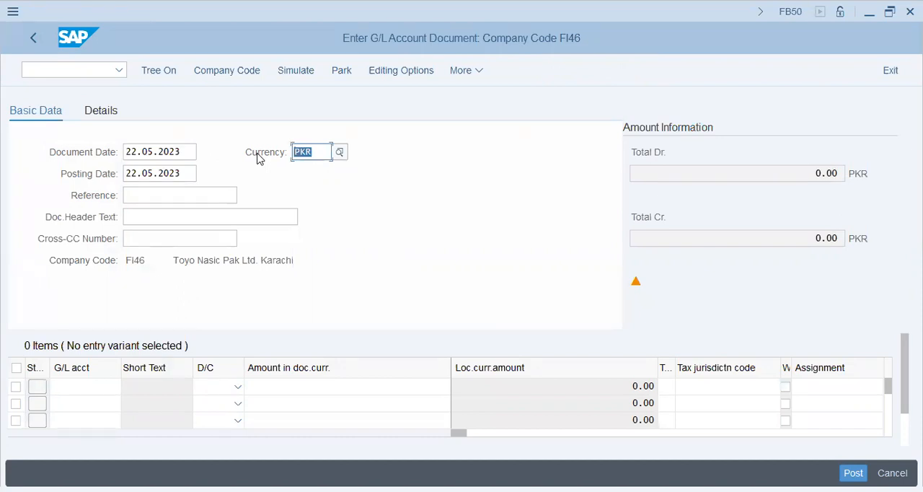
text(USD)
key(Tab)
Step: Enter "$200--->exp->cash" as the document header text and copy it for reuse in the line items
click(166, 214)
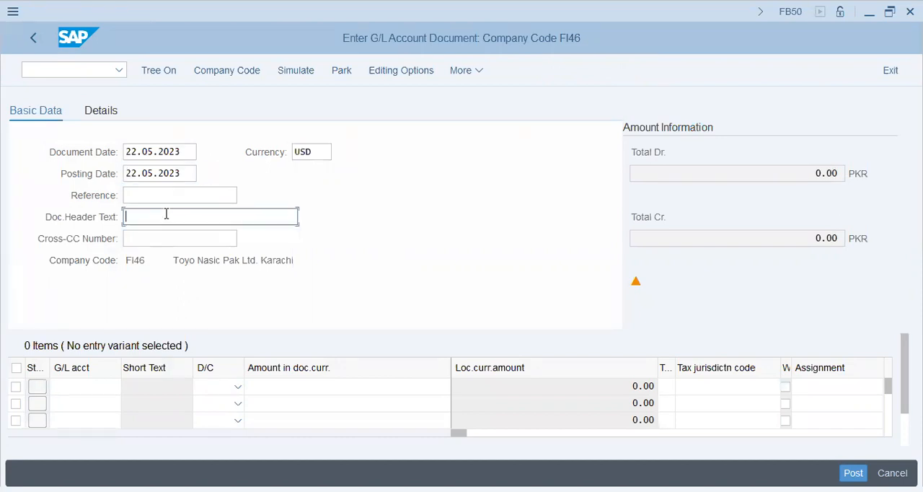
text($200--->exp->cash)
key(ctrl+a)
key(ctrl+c)
Step: Enter the first line item with G/L account 30201 as a debit of 200
click(92, 386)
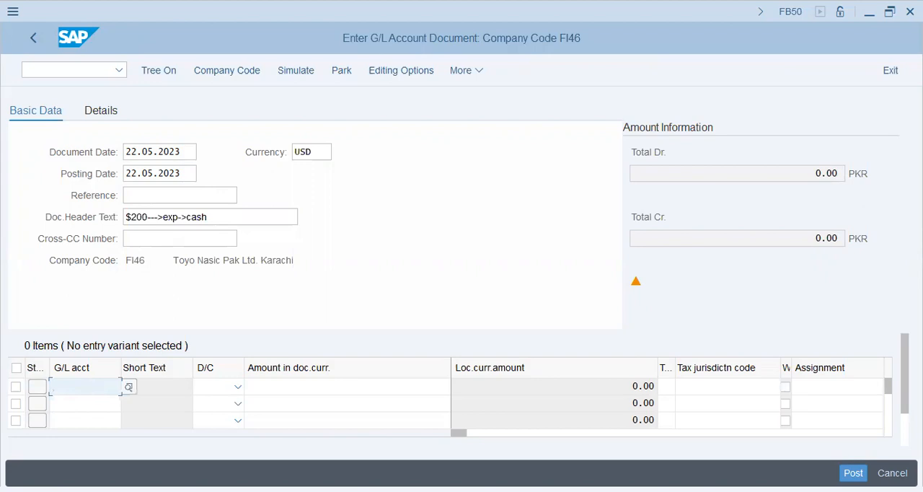
text(30201)
key(Tab)
key(d)
key(Tab)
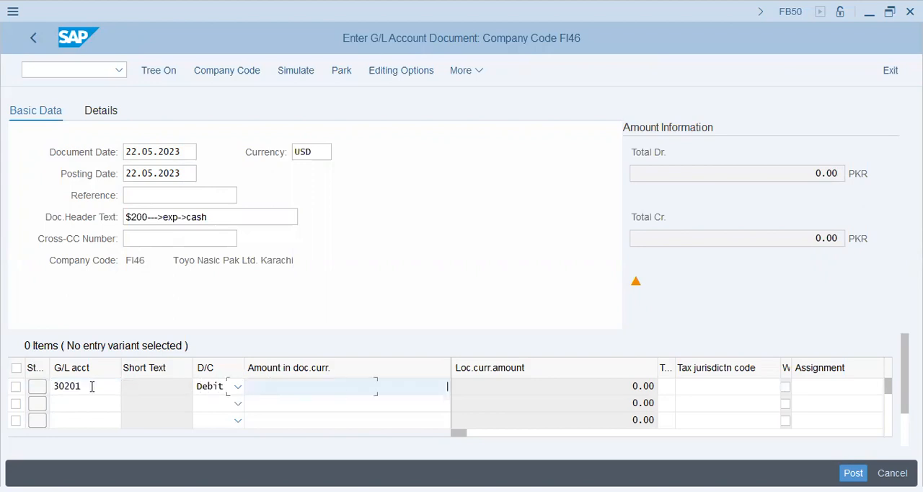
text(200)
key(Tab)
Step: Enter the second line item as a credit to G/L account 10101 with * as the balancing amount
click(88, 404)
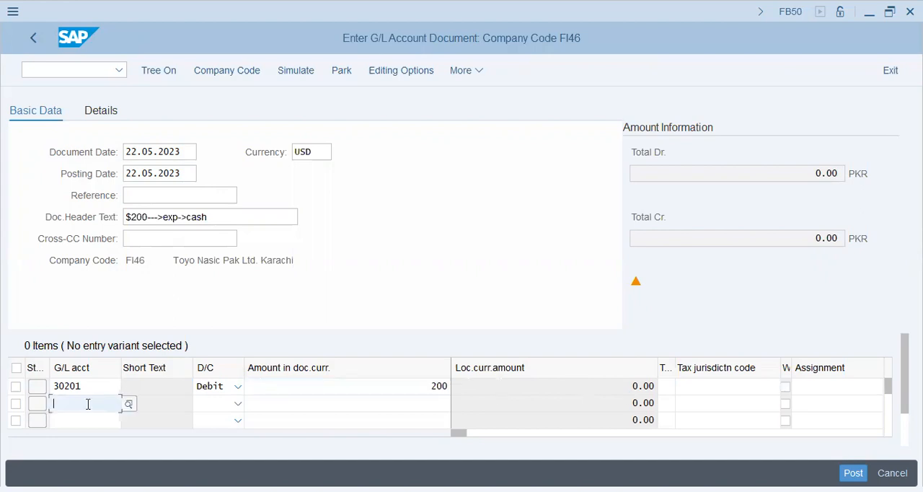
text(10101)
key(Tab)
key(c)
Step: Fill the assignment and text of both line items with "$200--->exp->cash"
key(Tab)
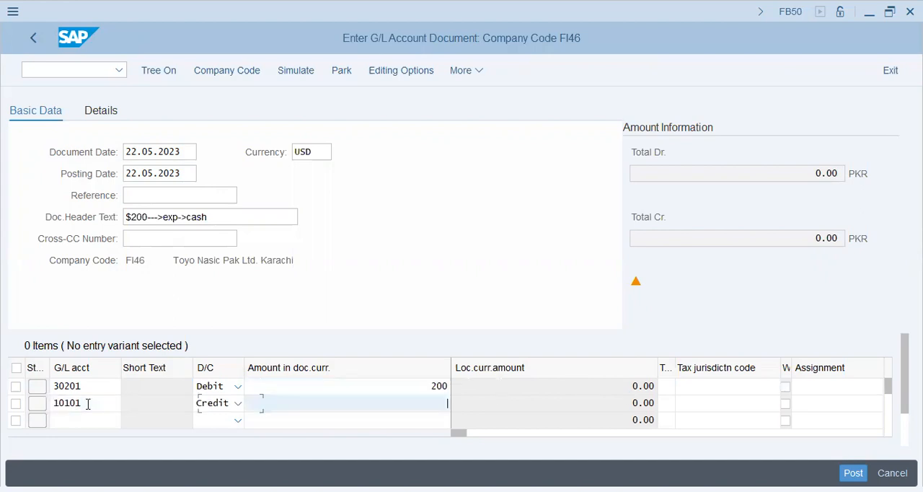
text(*)
key(Tab)
key(Tab)
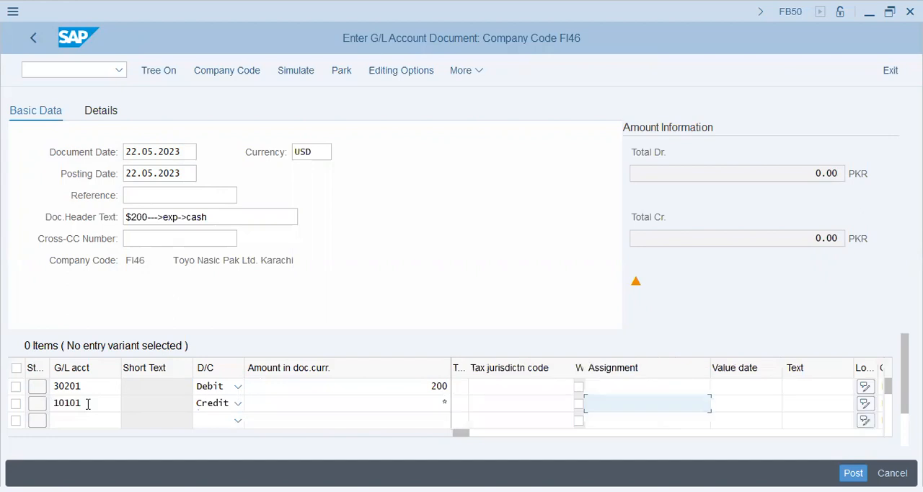
key(ctrl+v)
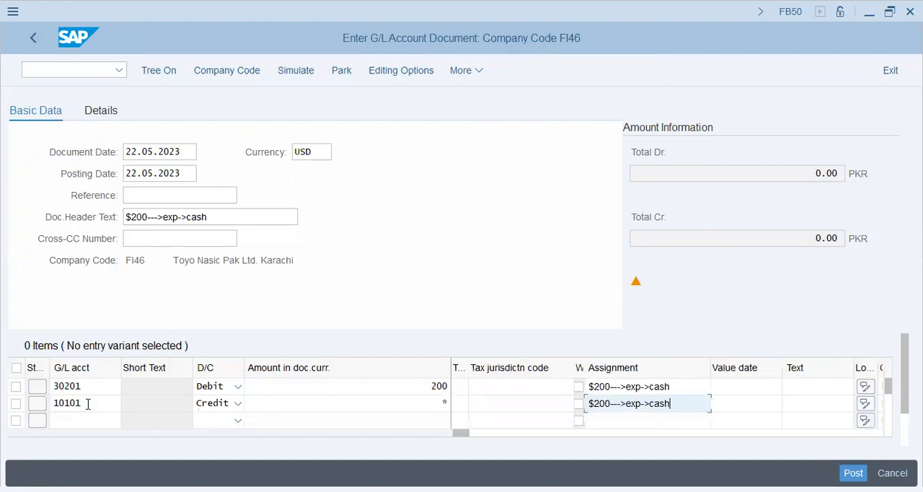
key(Up)
key(Tab)
key(Tab)
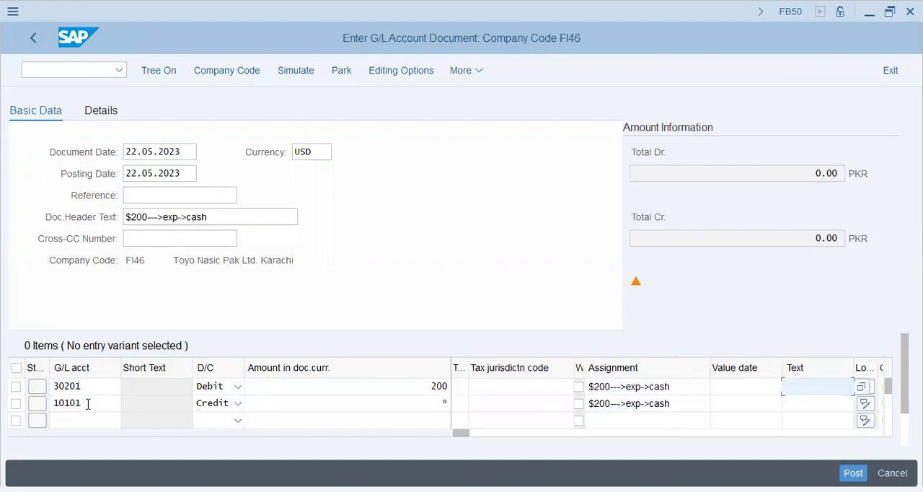
key(ctrl+v)
key(Down)
key(ctrl+v)
Step: Check and post the 200 USD G/L document, accepting the tax code warnings for accounts 30201 and 10101
key(Return)
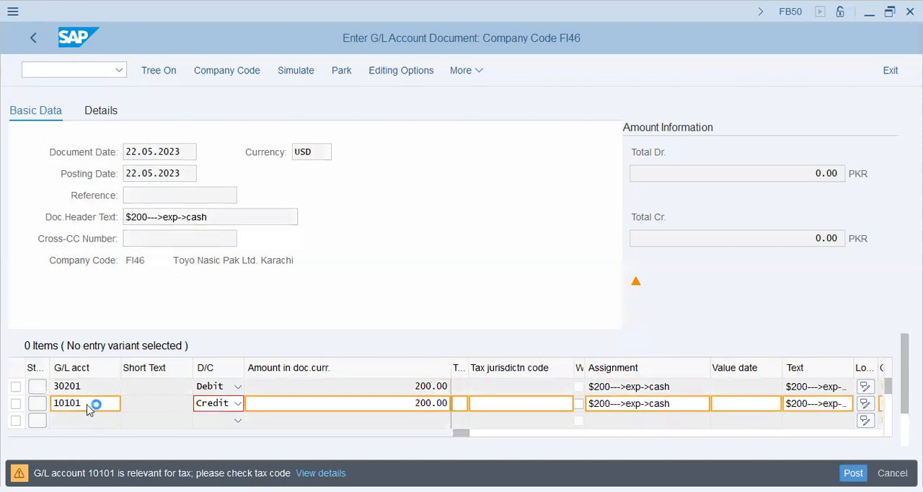
key(Return)
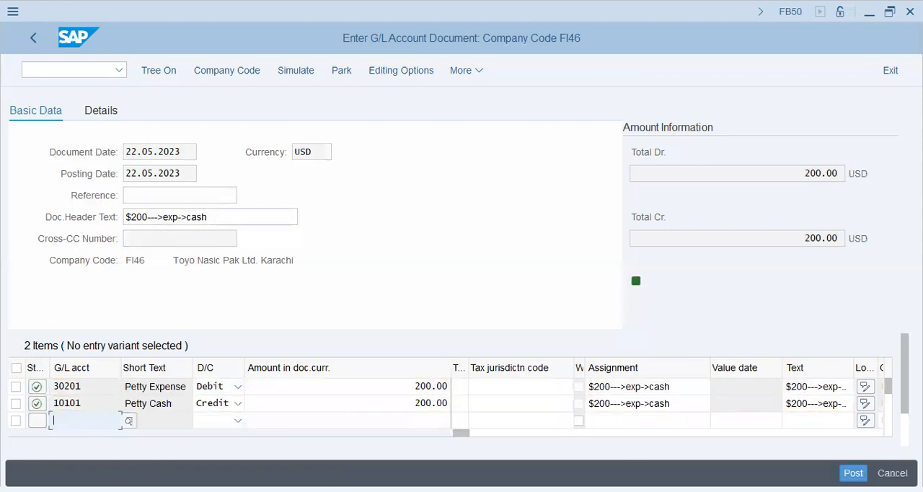
click(853, 474)
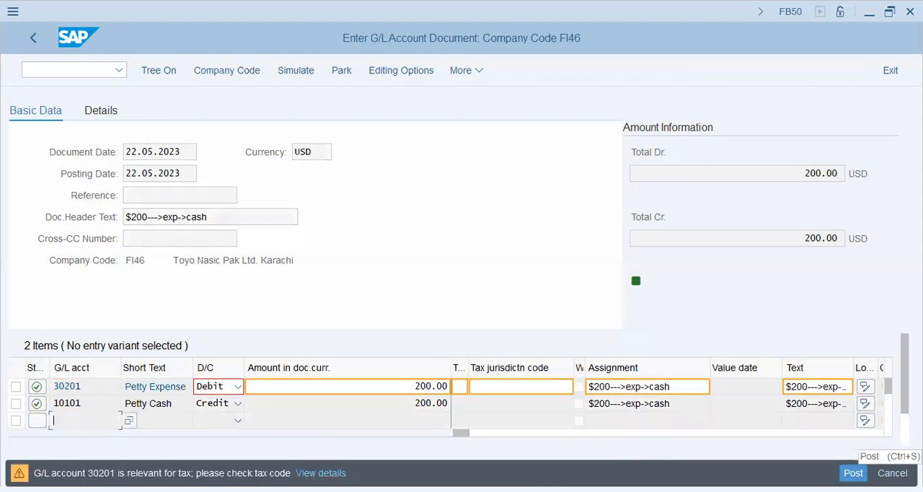
click(853, 473)
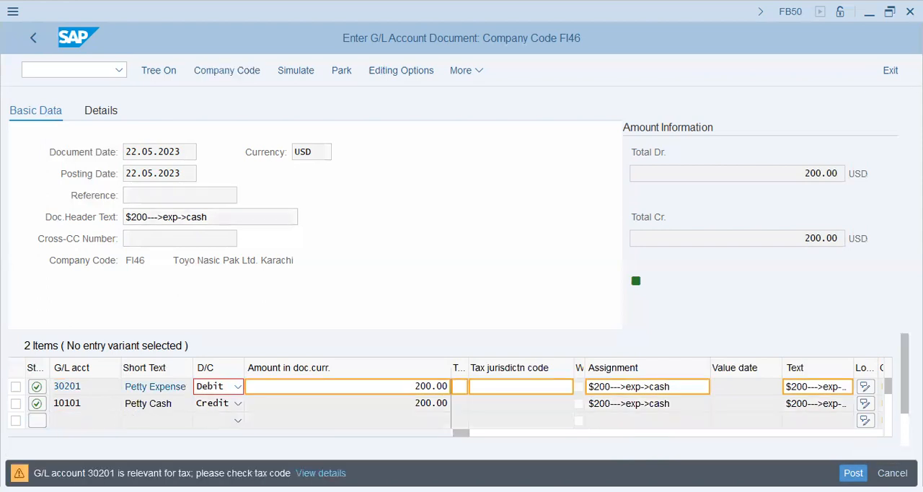
key(Return)
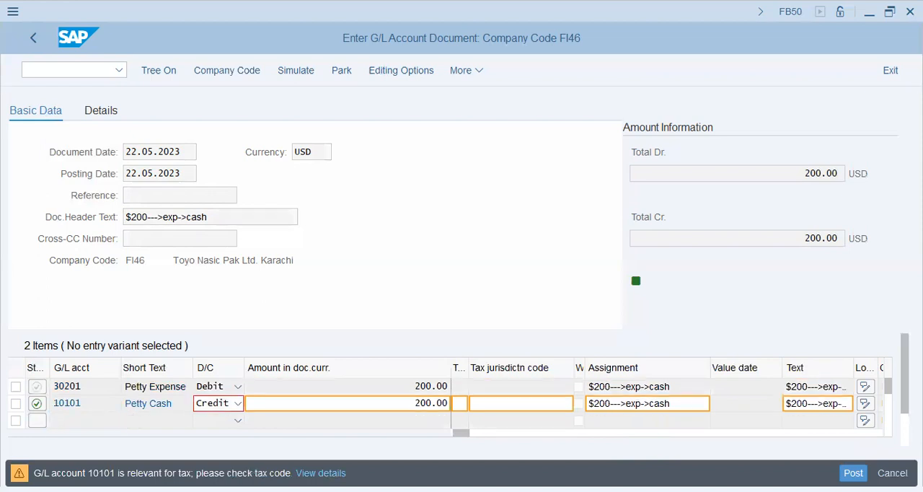
key(Return)
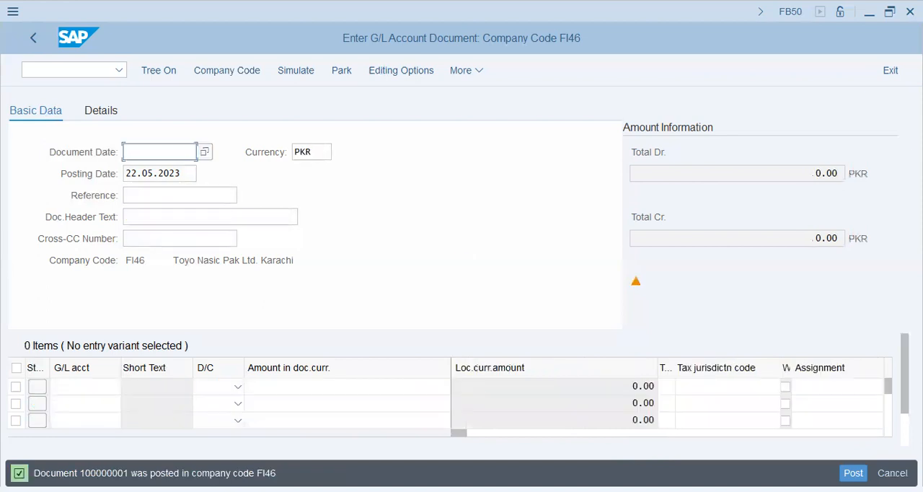
Step: Display the document just posted, examine its line items and currencies, and return to document entry
drag(313, 152, 280, 153)
click(474, 69)
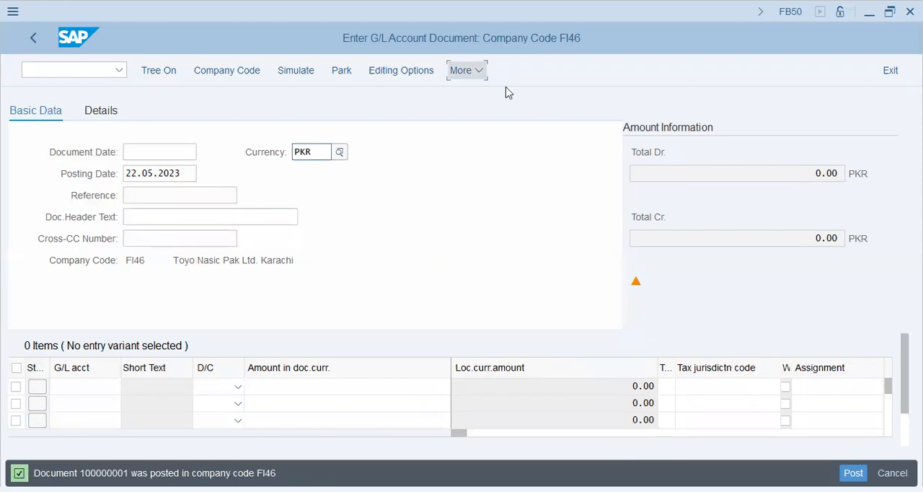
mouse_move(507, 93)
click(633, 116)
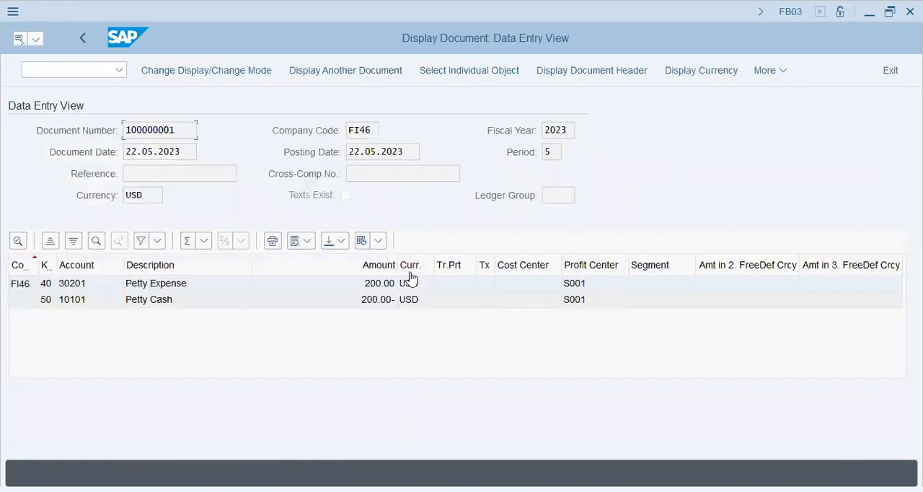
click(704, 75)
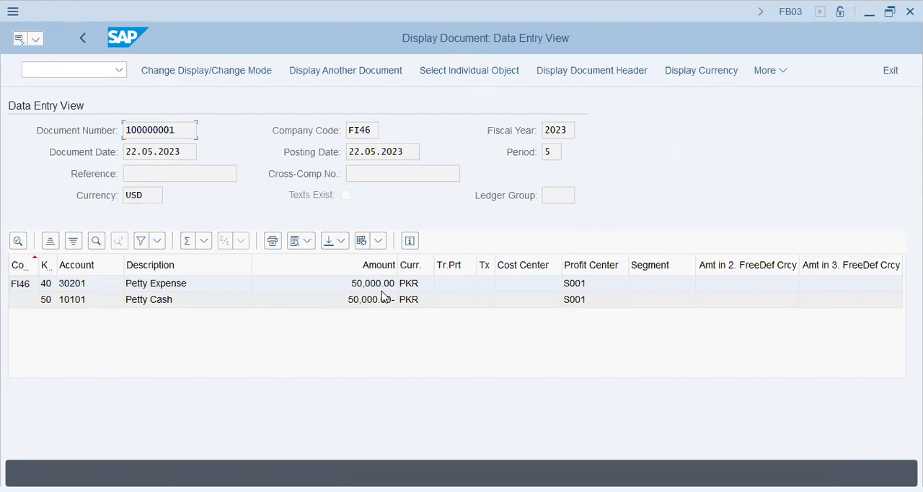
click(82, 40)
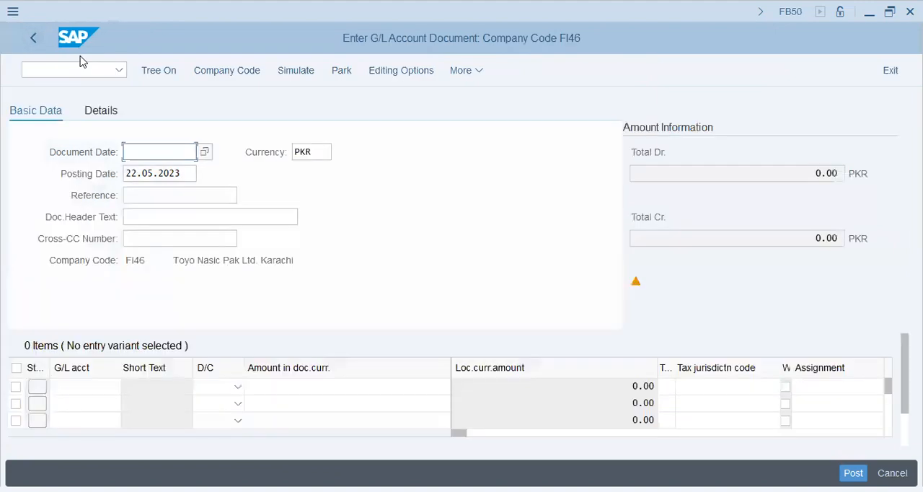
Step: Exit G/L document entry discarding its data, and open FB50L - Enter G/L Account Document for Ledger Group at its ledger group entry
click(304, 173)
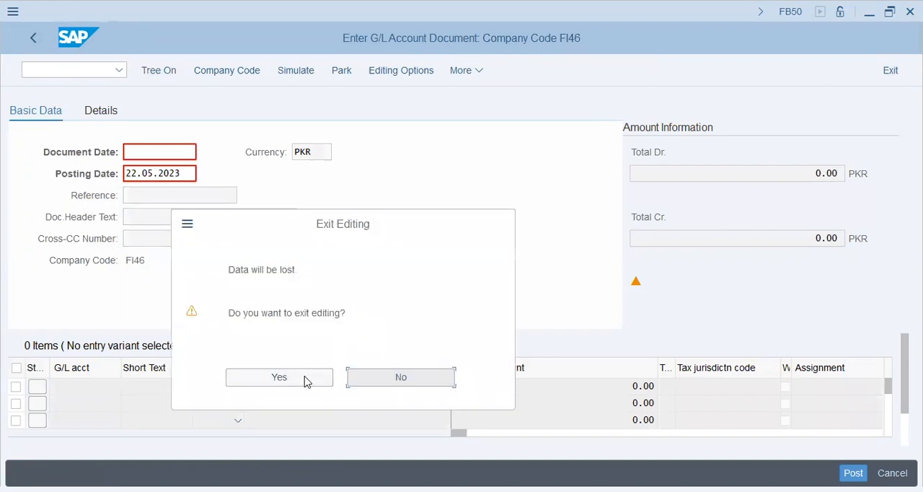
click(305, 381)
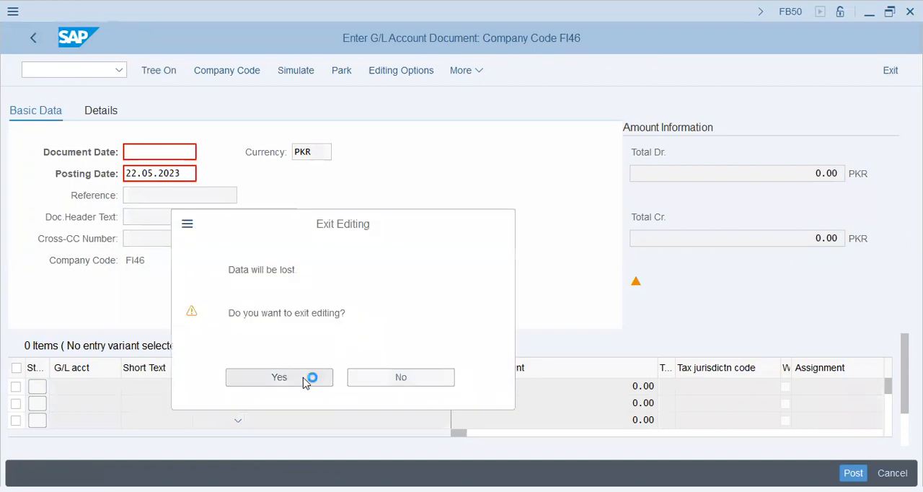
click(165, 242)
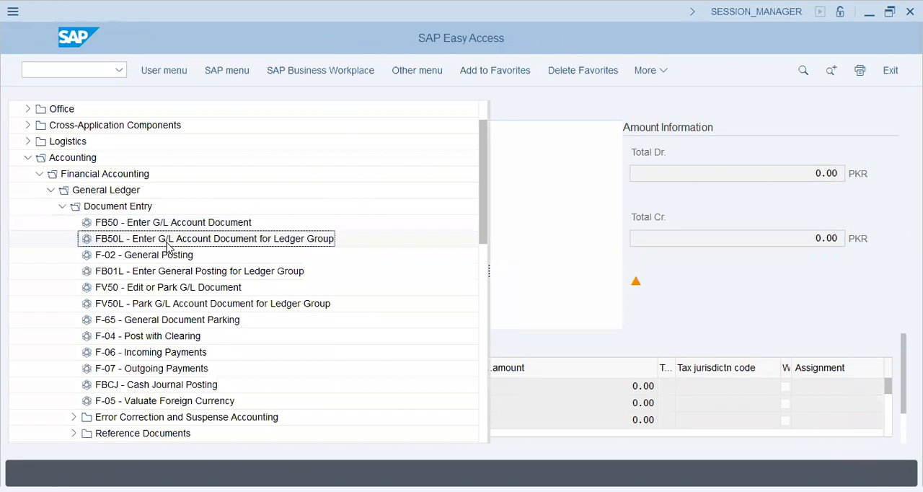
double_click(108, 244)
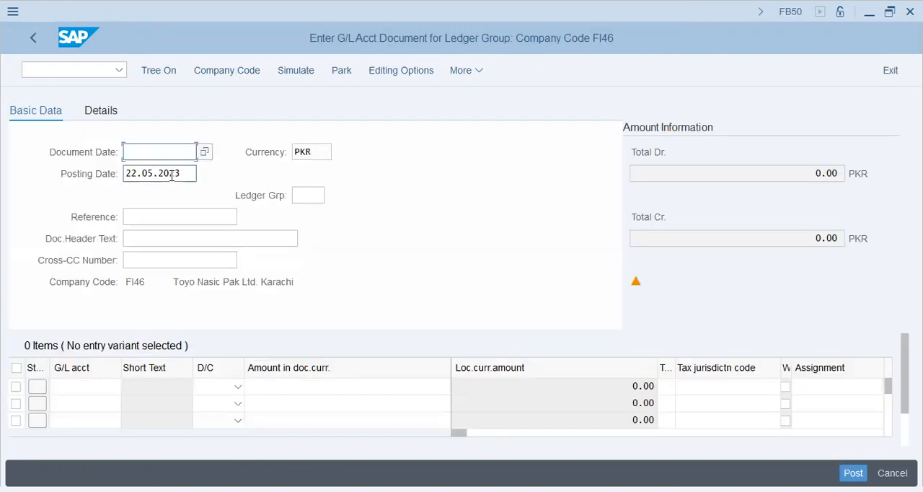
click(303, 151)
click(308, 195)
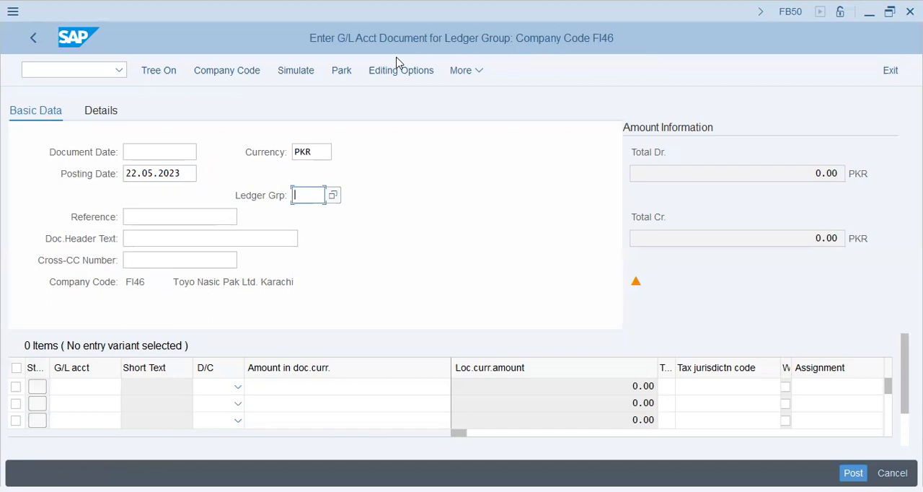
Step: Switch to the Notepad notes and add a dashed divider line below the R8 row
key(alt+Tab)
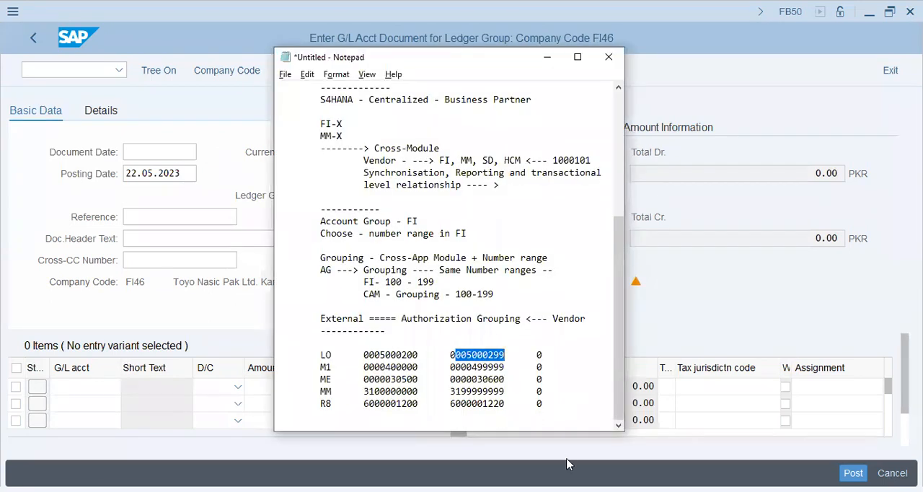
click(577, 403)
key(Return)
key(Tab)
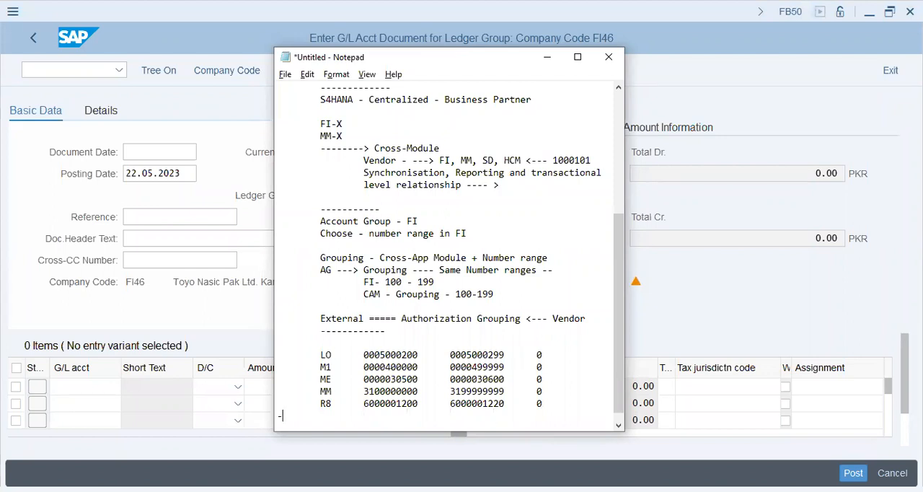
key(Tab)
text(----------------)
key(Return)
key(Return)
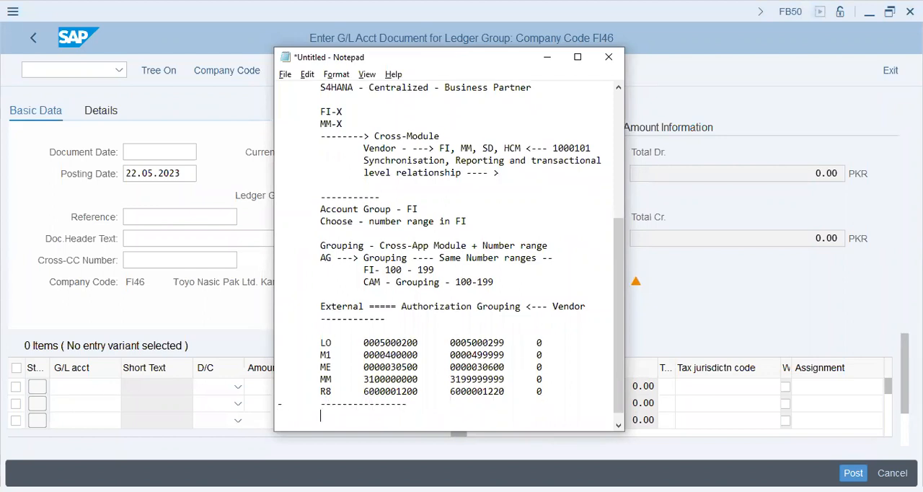
Step: Add the heading "Ledgers" with the line "Leading Ledger - L0" below the divider
key(Tab)
text(Ledgers)
key(Return)
key(Tab)
text(Leading Led)
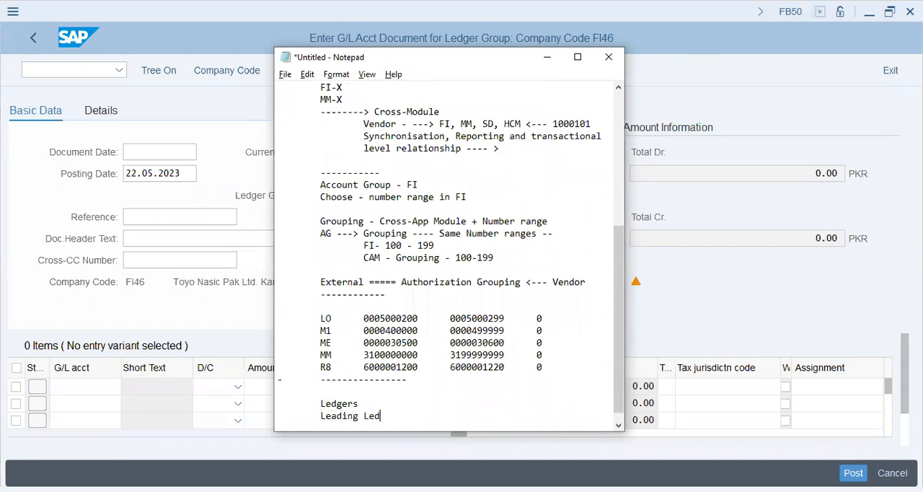
text(ger - L0)
key(Return)
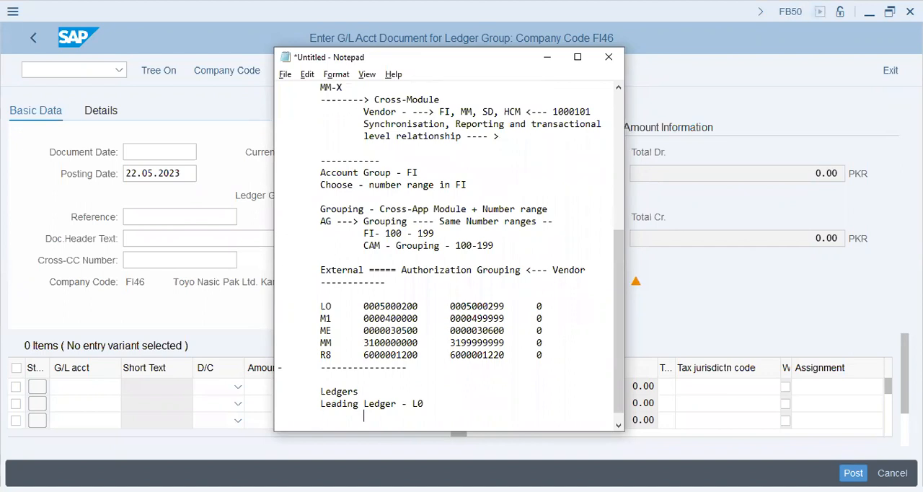
Step: Add the indented note "only one - SAP landscape - Main Ledger" under the leading ledger line
text(only one - SAP landscape - Main LEdger)
key(BackSpace)
key(BackSpace)
key(BackSpace)
key(BackSpace)
key(BackSpace)
text(edger)
key(Return)
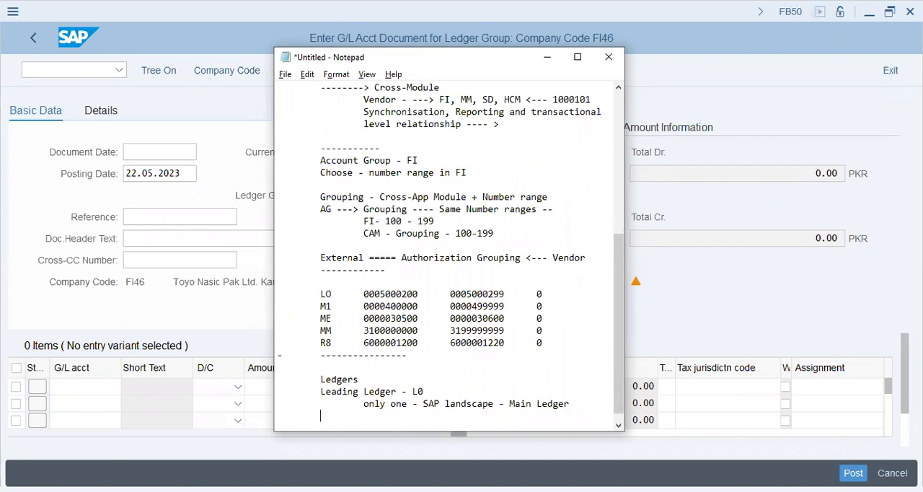
Step: Add the indented note "all transactions are posted and captured" followed by a blank line
text(all trn)
text(nsactions a)
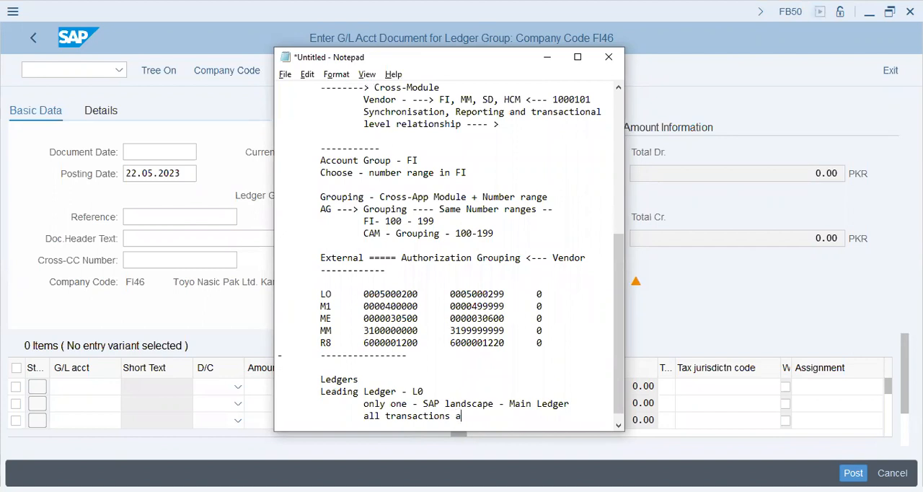
text(re posted and captured)
key(Return)
key(Tab)
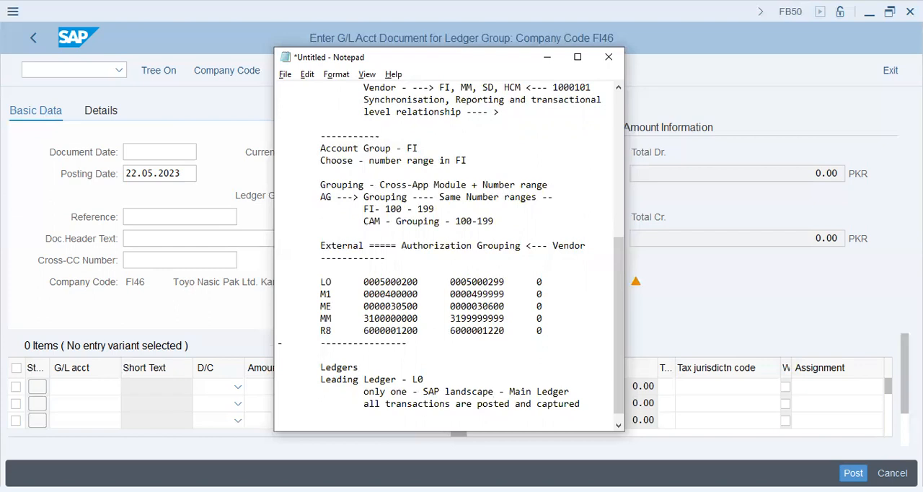
key(Return)
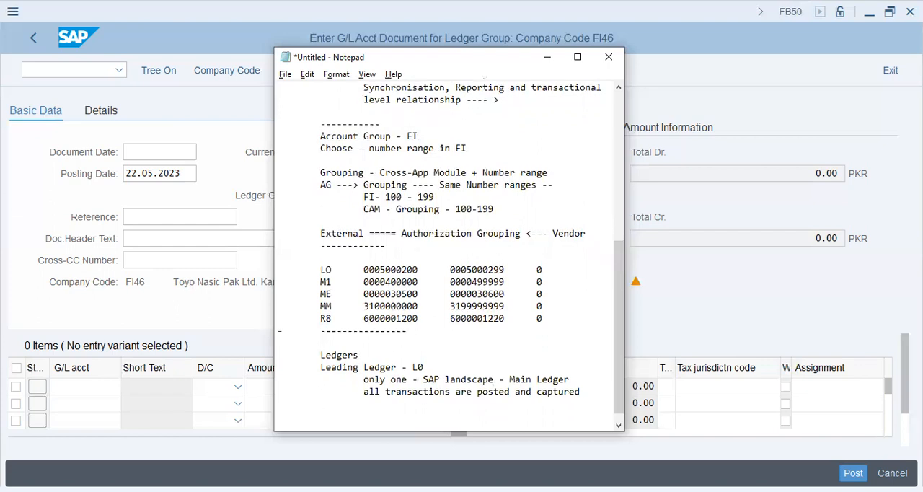
Step: Add the lines "Extension Ledger" and "Standard Ledger" to the ledger notes
text(Extension Ledger)
key(Return)
text(S)
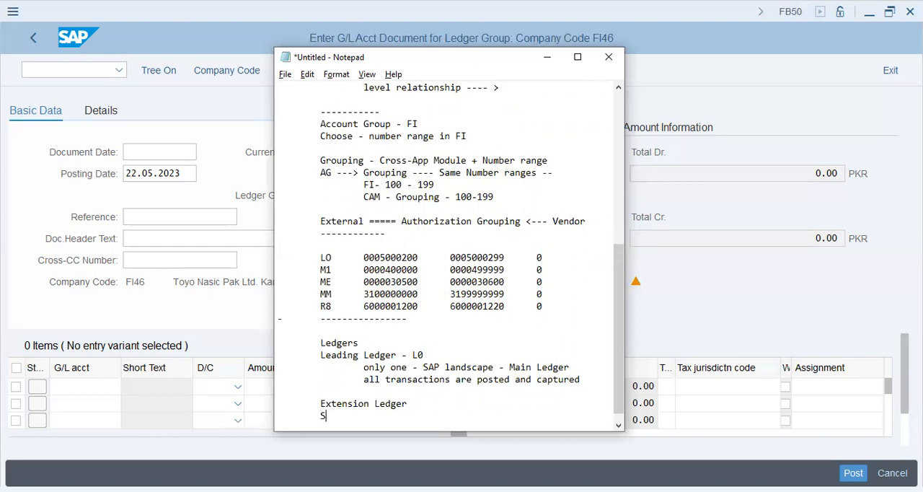
text(tandard Ledger)
Step: Extend the extension ledger line to read "Extension Ledger - rely - 0L"
key(Up)
key(Right)
text(has)
key(BackSpace)
key(BackSpace)
key(BackSpace)
text(rely - )
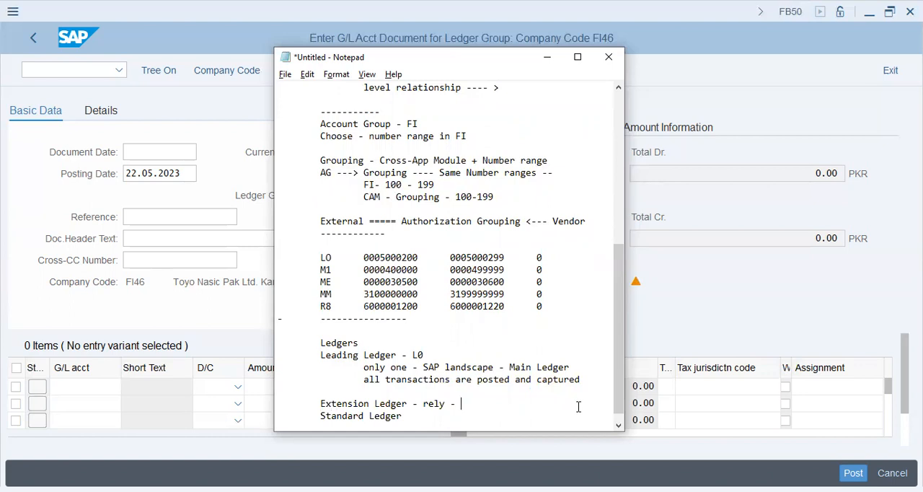
text(0)
key(BackSpace)
text(0L)
Step: Correct the leading ledger code to "0L"
key(Up)
key(Up)
key(Up)
key(Up)
key(Right)
key(Right)
key(Right)
key(Right)
key(Right)
key(Right)
key(Right)
key(Right)
key(Right)
key(shift+Right)
key(shift+Right)
text(0L)
Step: Append "or just any" to the extension ledger line and a dash to the standard ledger line, leaving a blank line below
key(Down)
key(Down)
key(Down)
key(Down)
text(or just a)
key(BackSpace)
text(any)
text( -)
key(Return)
Step: Add the note "# Valuation - Legal, Profit Center, Group Valuation"
key(Return)
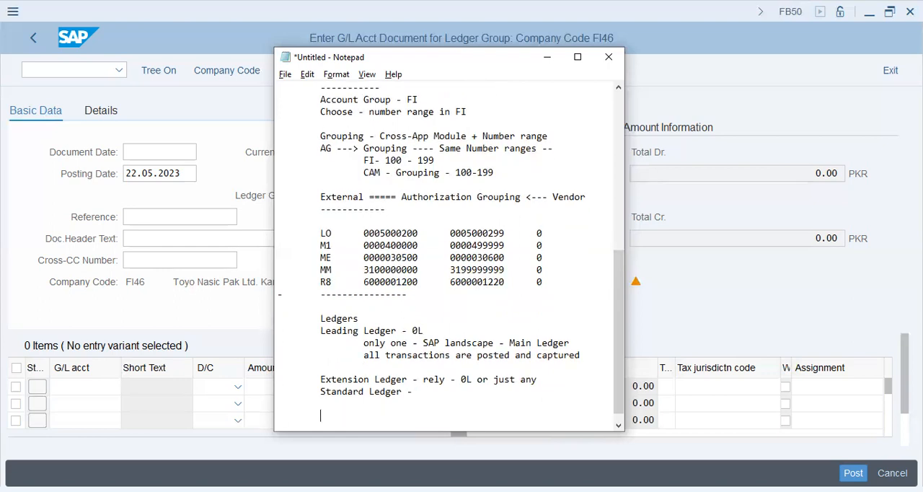
text(# Valuation -)
text(Legal, Profit Center, Group Valuation)
key(Return)
Step: Start the currency note with "# Currency - Co.Code -PKR,"
text(# Currency -)
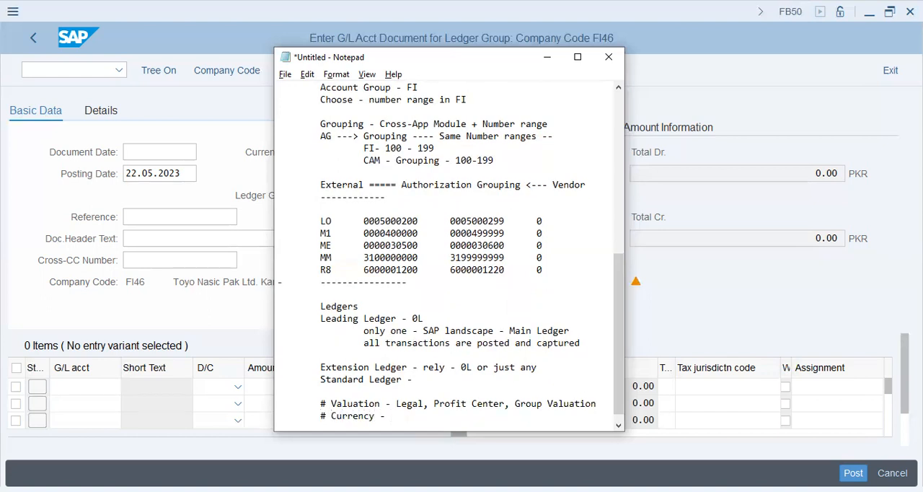
text( Co.Code -PKR, Plant is)
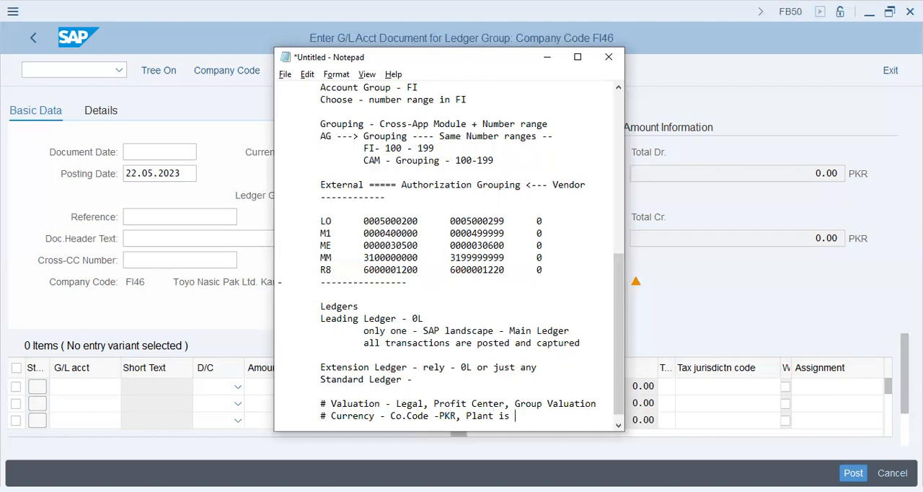
Step: Complete the currency note with "Plant-KWD, Mother Co-USD"
key(BackSpace)
key(BackSpace)
key(BackSpace)
text(-KWD, Mother Co)
key(BackSpace)
text(-USD)
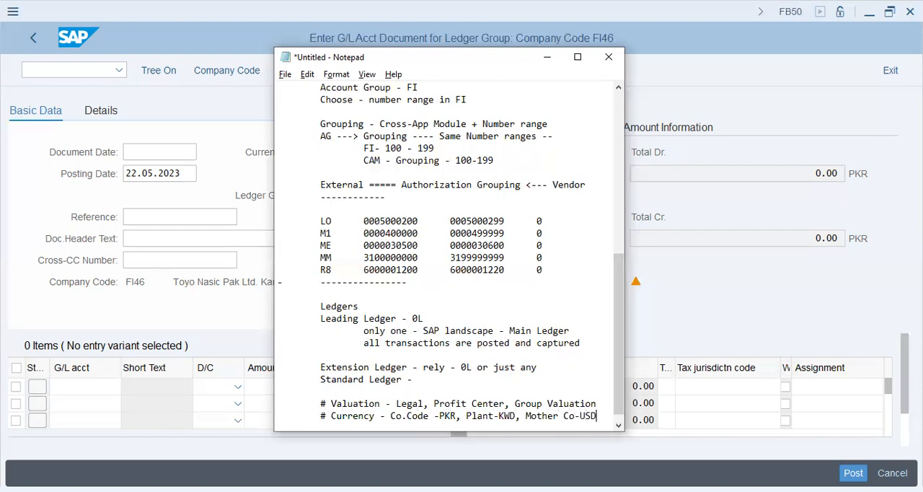
key(Return)
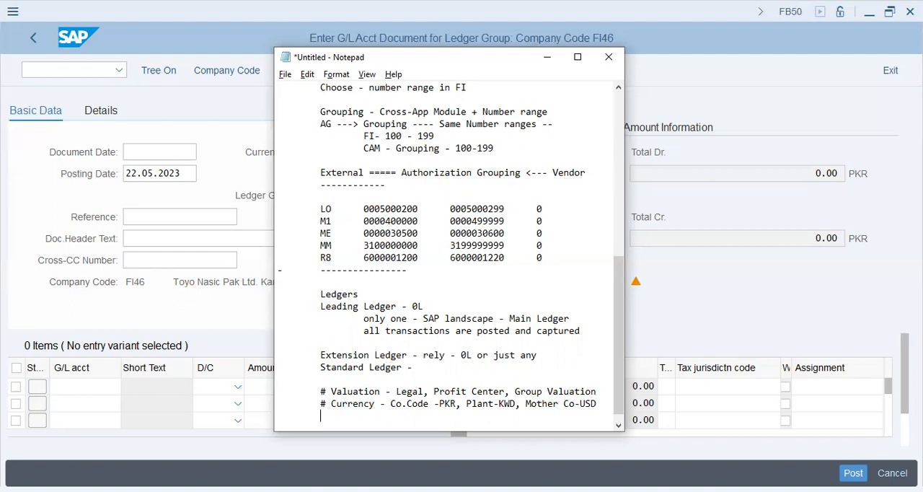
Step: Add the note "# Accounting Standards - GAAP, IFRS, IAS, Country" followed by a blank line
text(# Accounting Standards - )
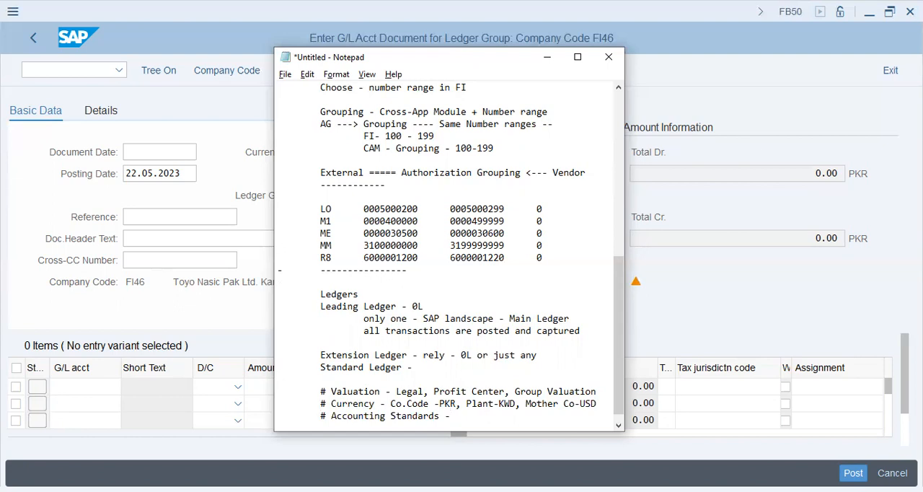
text(GAAP, IFRS, IAS, Country)
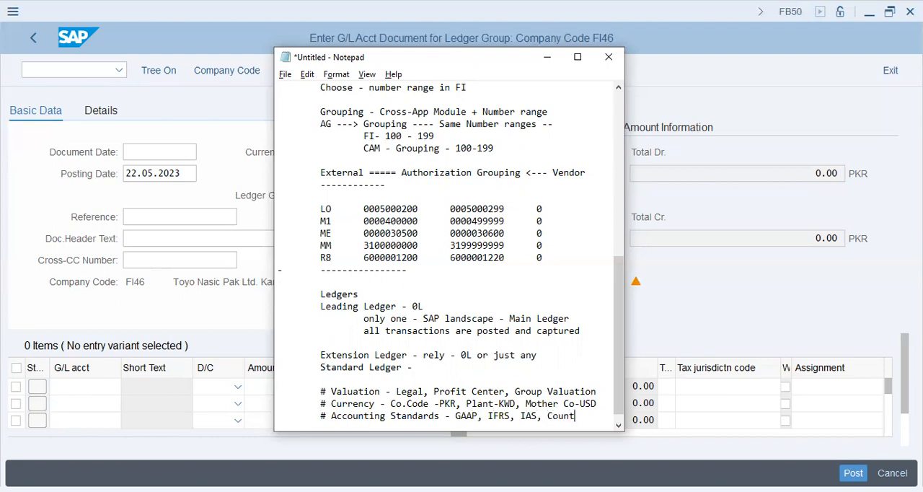
key(Return)
key(Return)
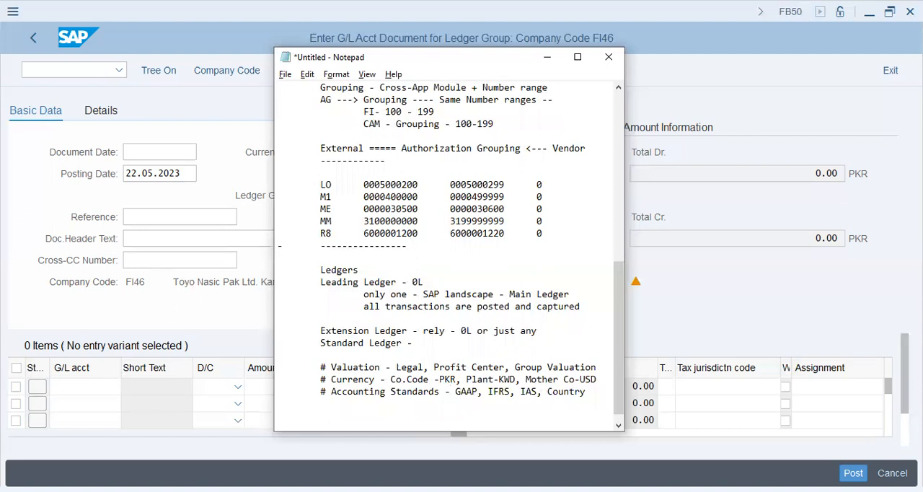
Step: List the currency types "Co.Code Curr", "Doc.Curr" and "Group Curr" on separate lines
text(Co.Code Curr)
key(Return)
text(Docu)
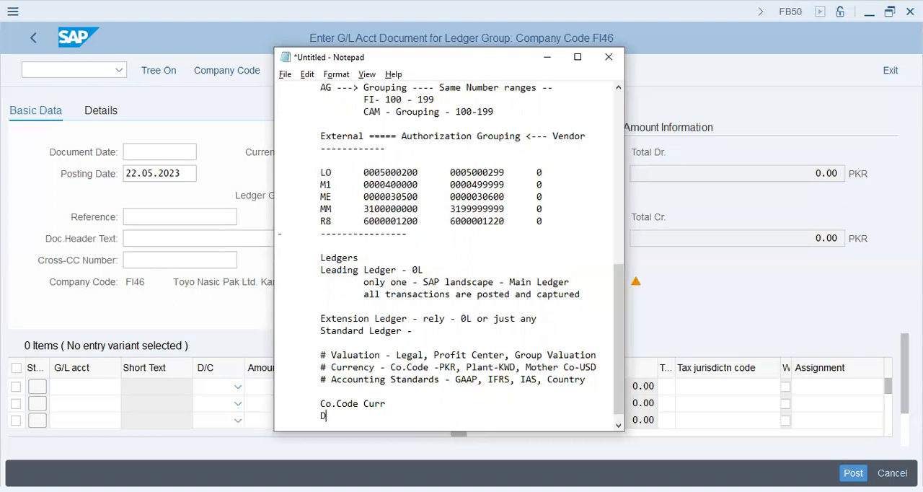
key(BackSpace)
text(.Curr)
key(Return)
text(Group Curr)
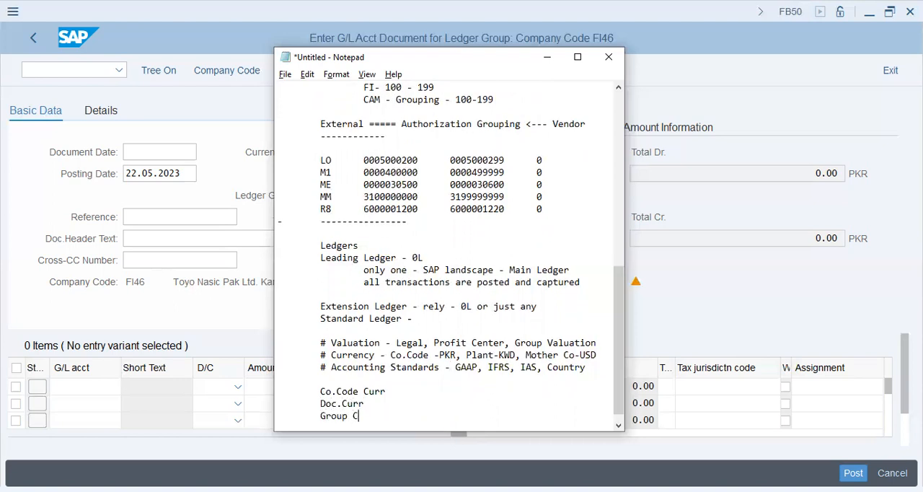
Step: Extend the currency list in the notes with the lines "Profit Center Curr" and "Controlling Area Curr"
key(Return)
text(Profit Center )
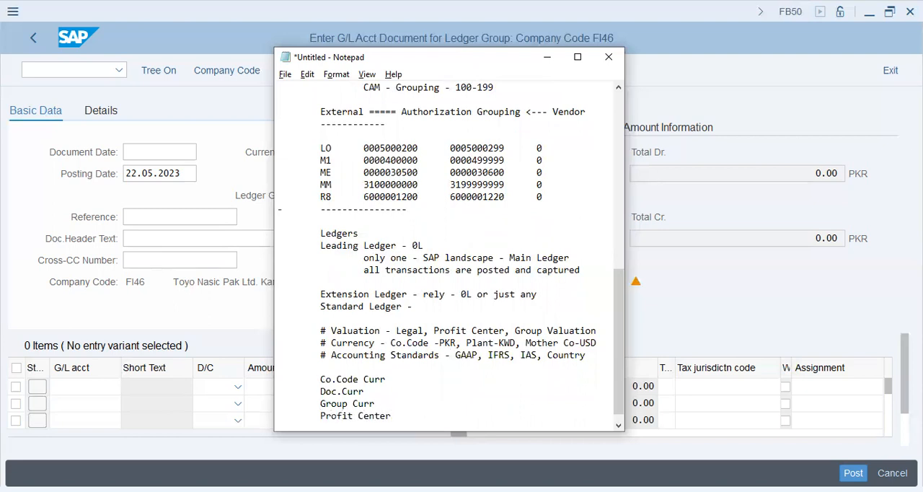
text(Curr)
key(Return)
text(Contr)
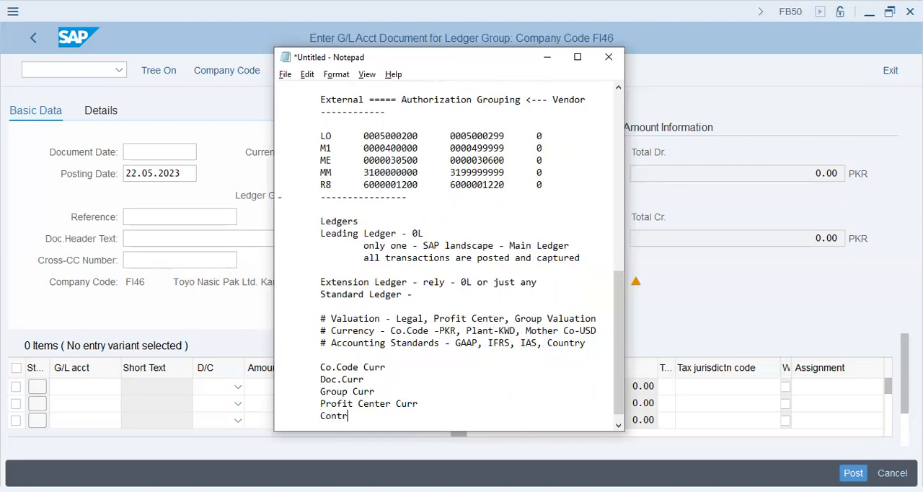
text(o)
key(BackSpace)
key(BackSpace)
key(BackSpace)
key(BackSpace)
key(BackSpace)
text(ontrolling Area Curr)
key(Return)
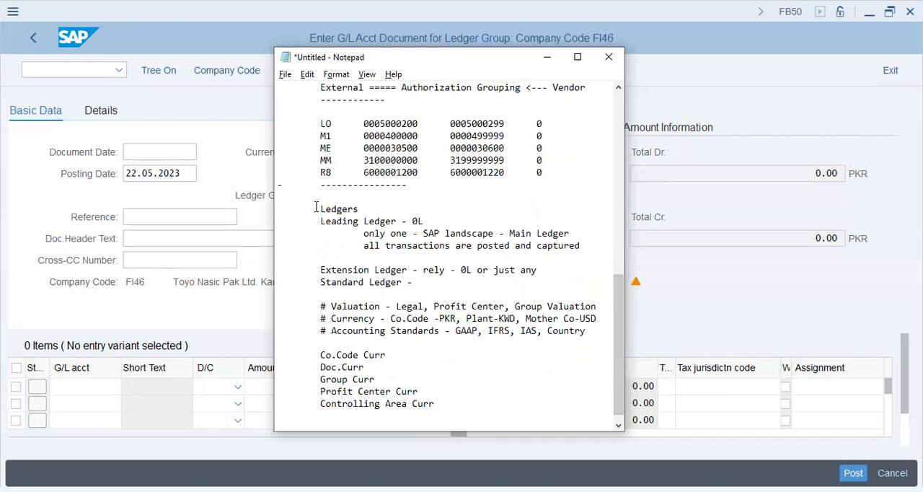
Step: Add the note "Translation of Curr.Rates ---- M (Average Rate)" below the currency list, followed by a dashed separator line
drag(316, 207, 466, 400)
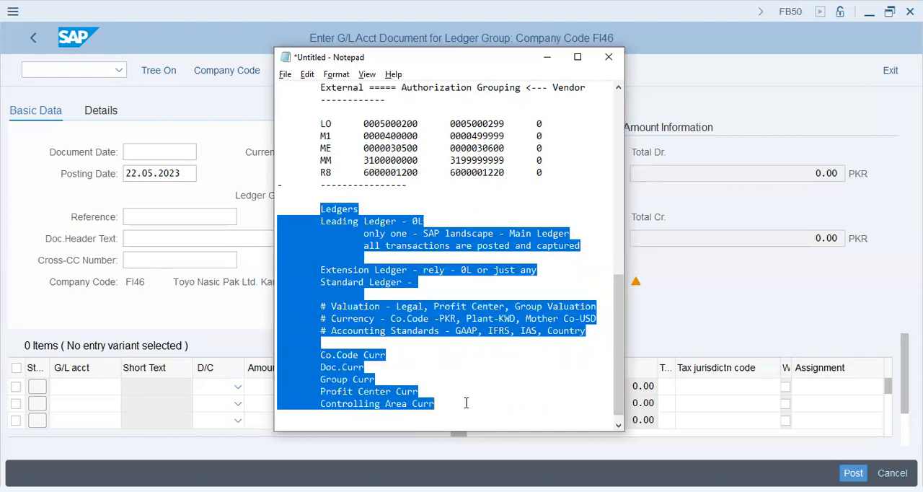
click(467, 402)
key(Return)
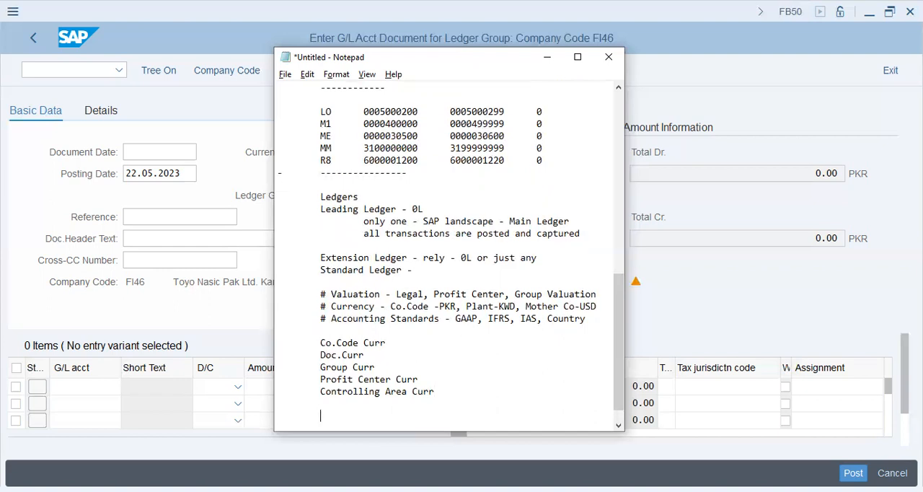
text(Translation of Curre)
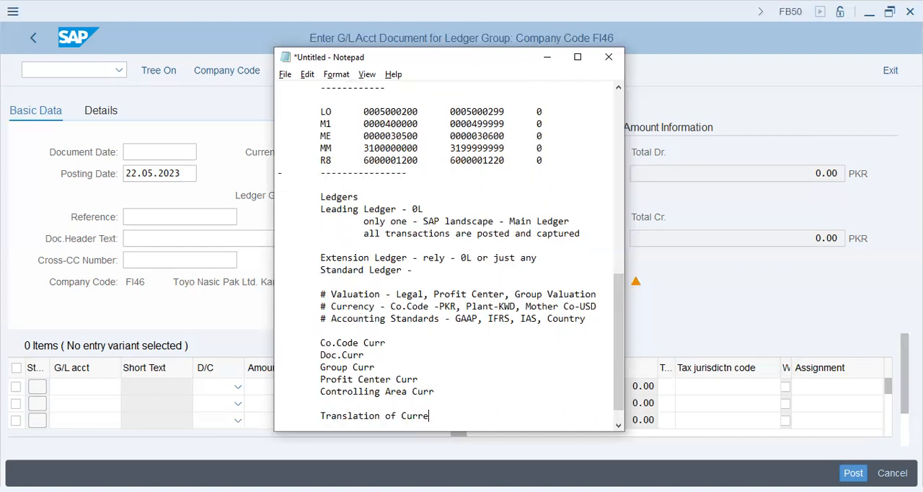
key(BackSpace)
text(.Rates ---- M (Average Rate))
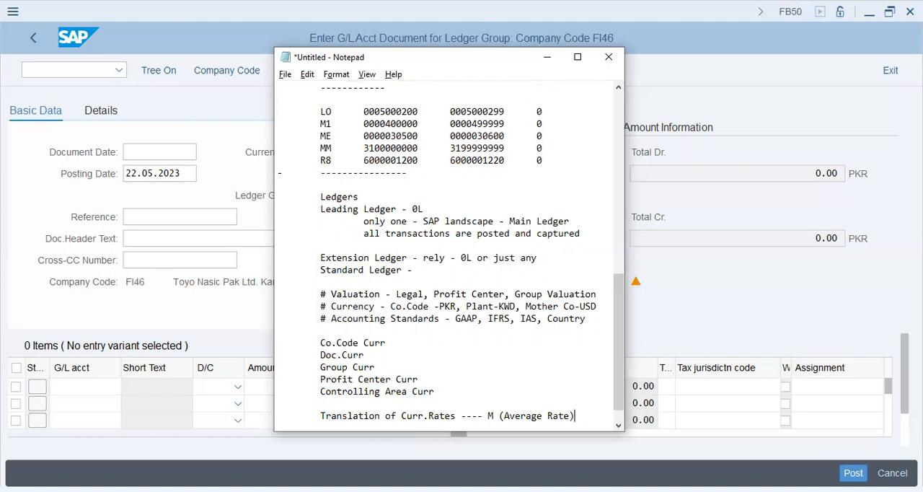
key(Return)
text(-------------)
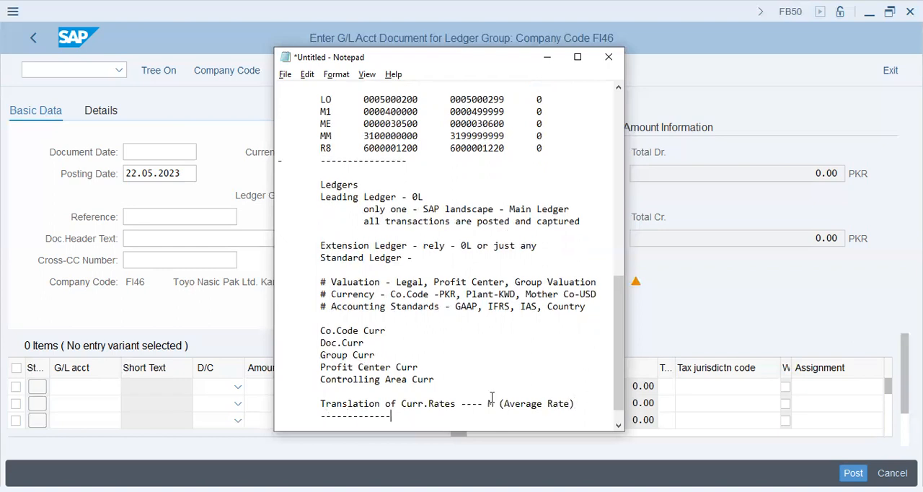
Step: Review the Ledgers notes in Notepad against the Ledger Grp field of the SAP document entry
click(202, 206)
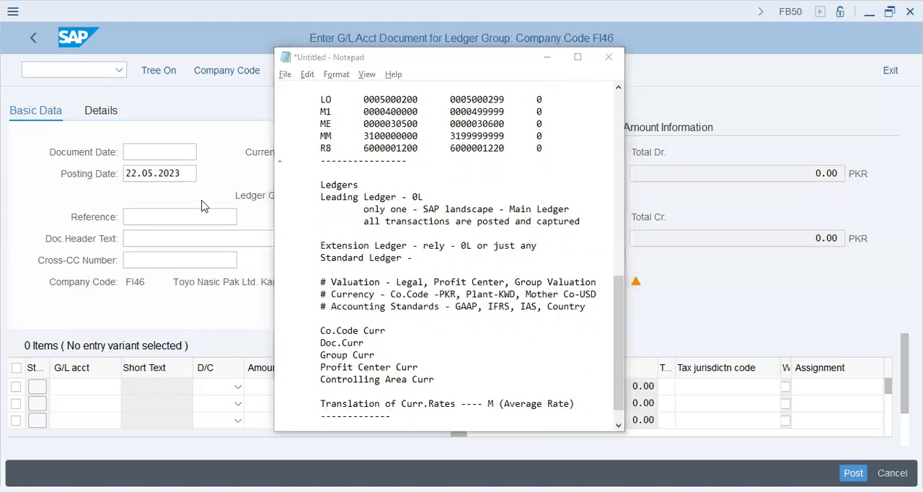
click(301, 194)
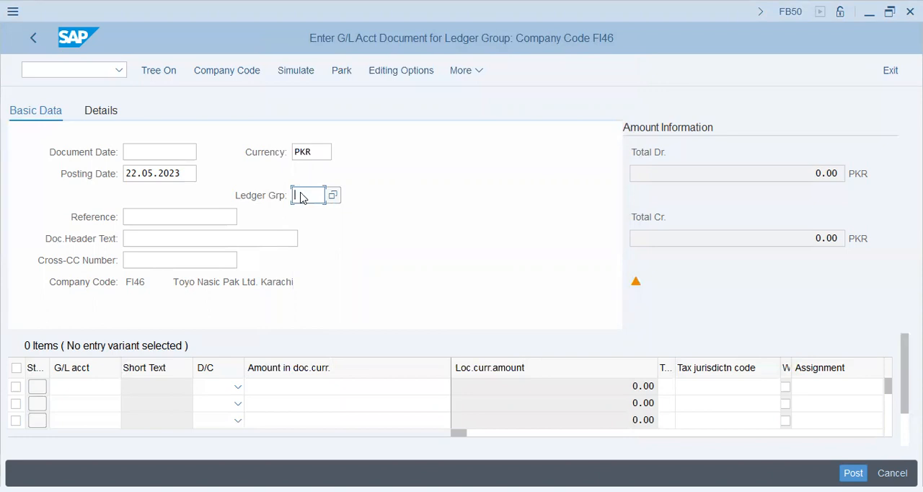
key(alt+Tab)
drag(320, 184, 591, 389)
click(575, 390)
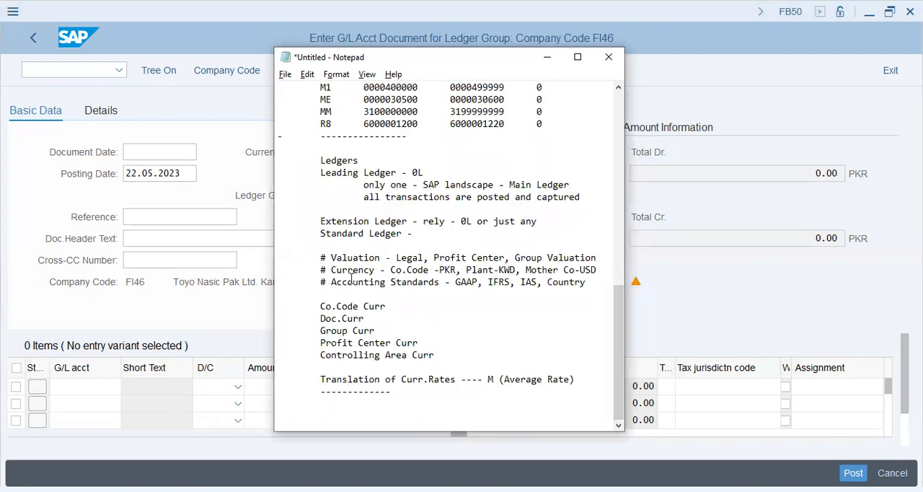
Step: Switch to SAP, exit the ledger-group document without saving, and open F-02 - General Posting
key(alt+Tab)
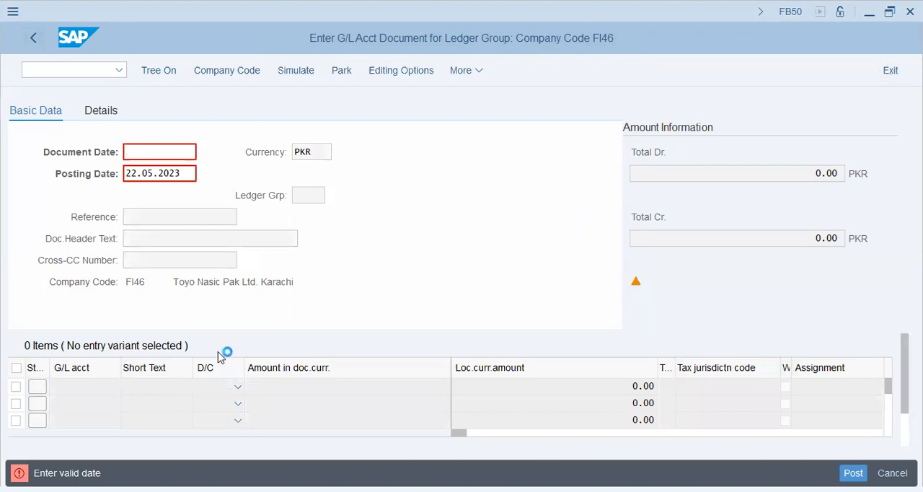
key(Escape)
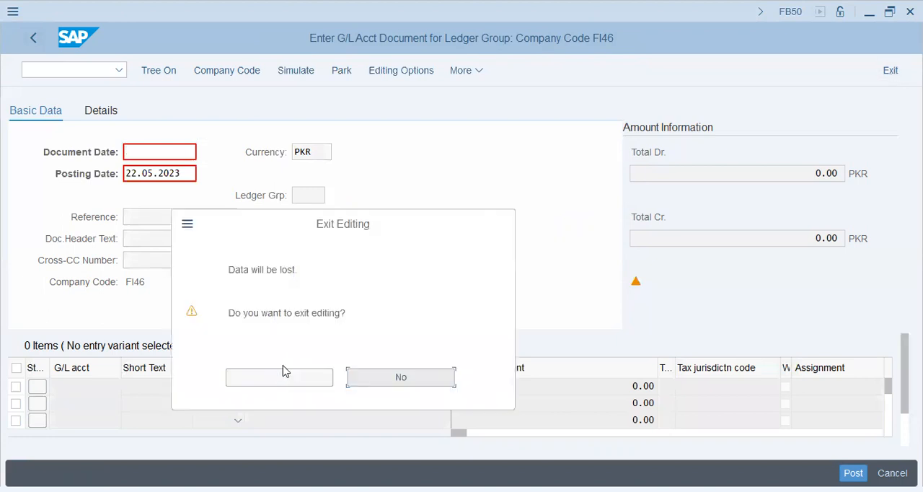
click(279, 384)
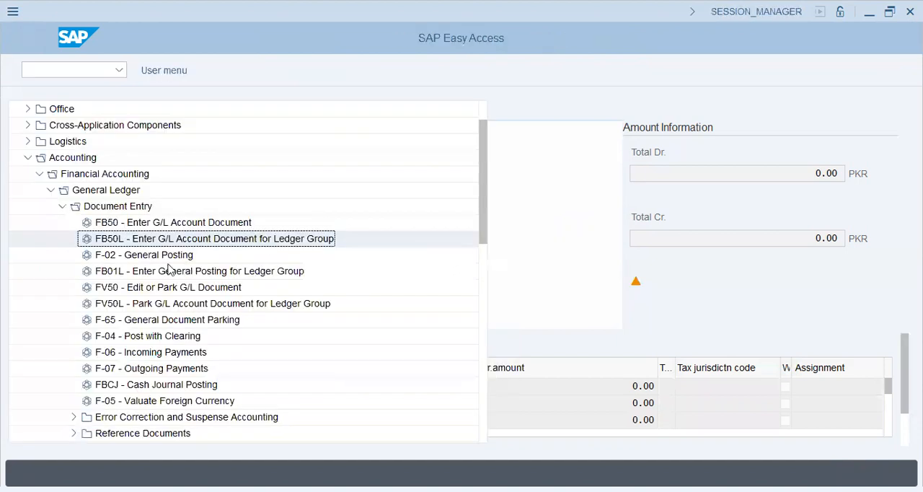
double_click(164, 256)
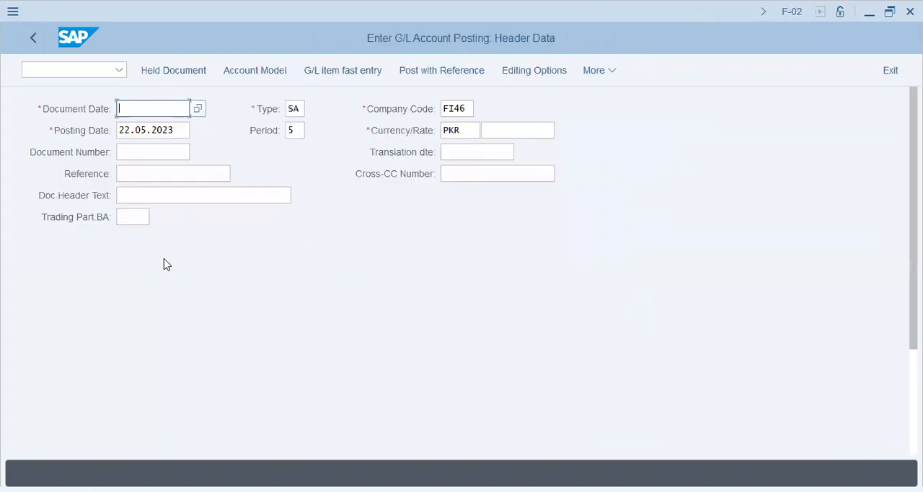
Step: Set the document date to 22.05.2023 by copying the posting date
drag(182, 129, 81, 132)
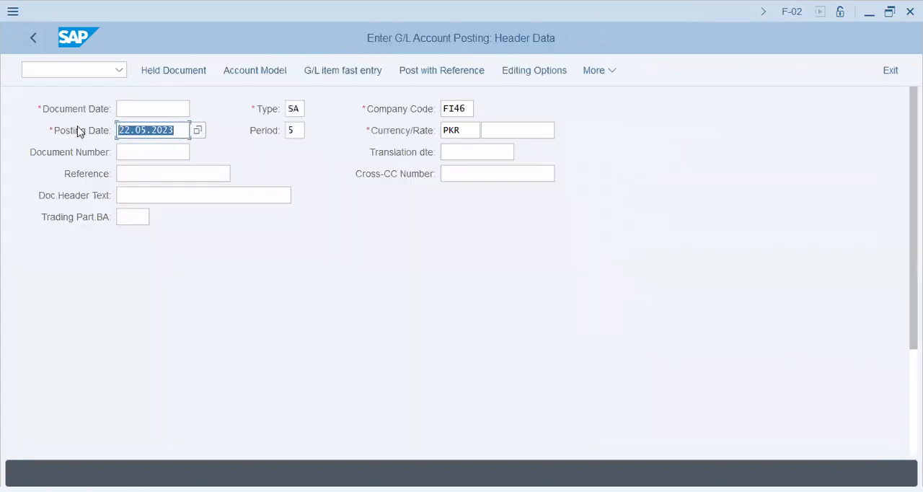
key(ctrl+c)
click(171, 108)
key(ctrl+v)
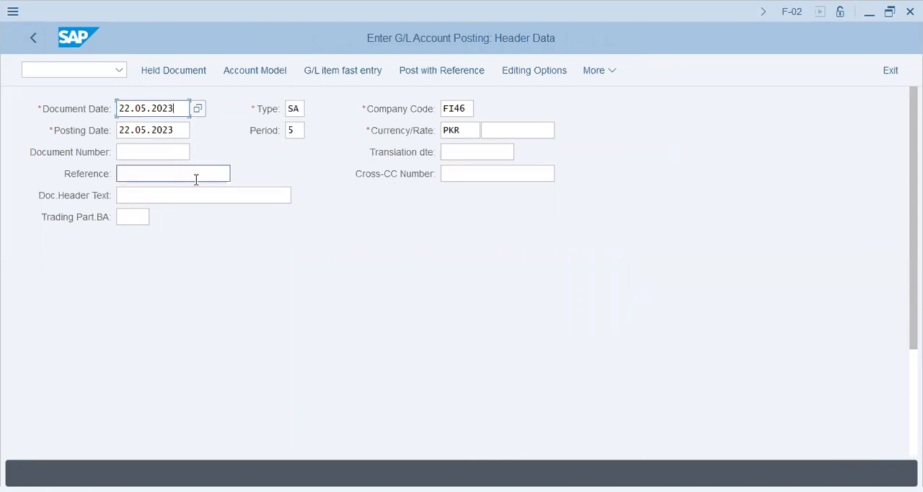
Step: Enter "230----Exp-Cash" as the document header text
click(192, 189)
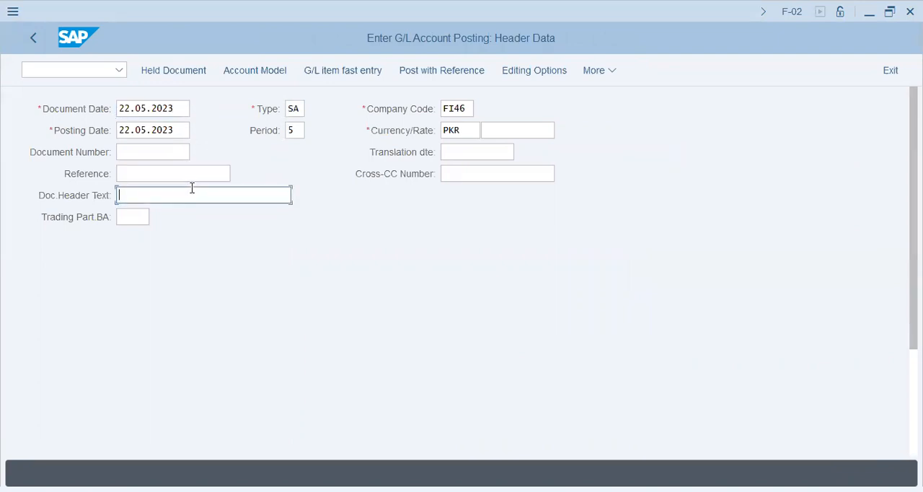
text(230----Exp-Cash)
click(144, 176)
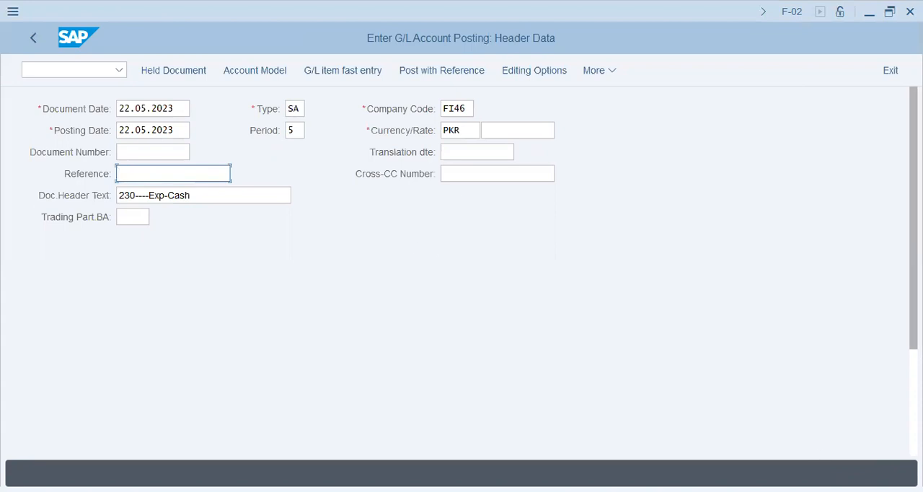
Step: Enter G/L account 30201 in the first line item, keeping posting key 40
scroll(307, 411, down, 3)
scroll(306, 411, down, 5)
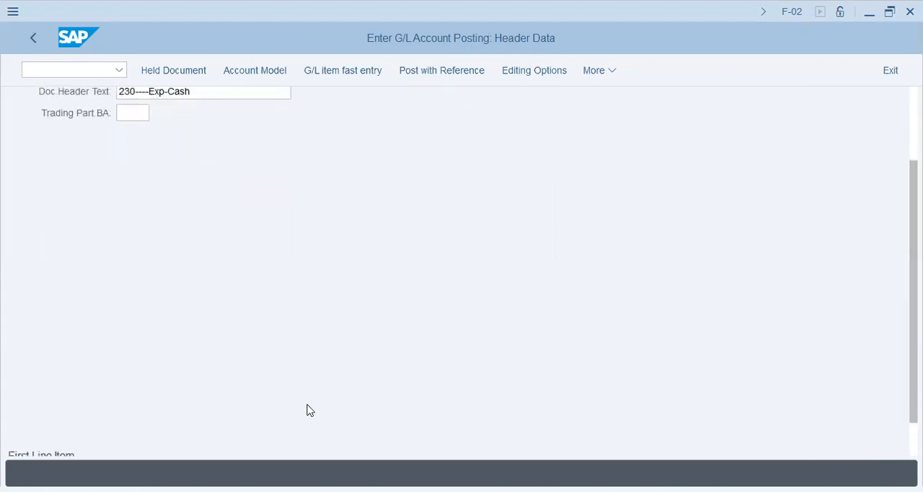
click(72, 432)
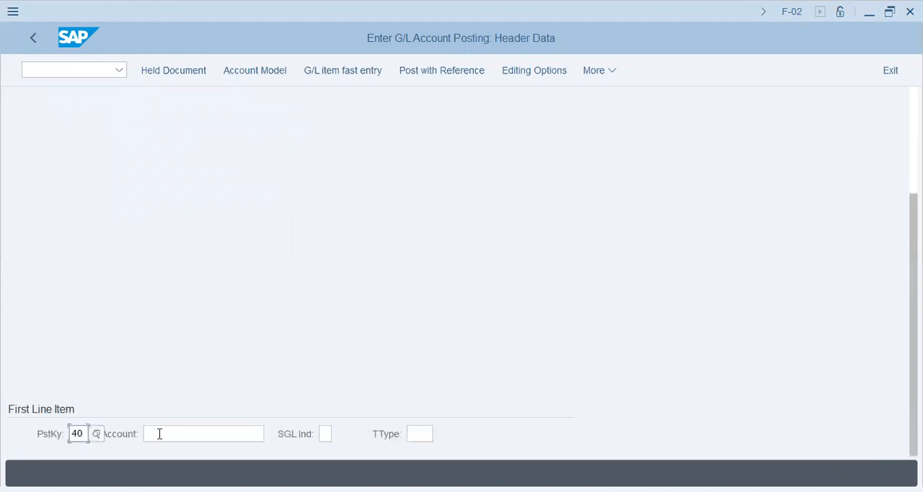
key(Tab)
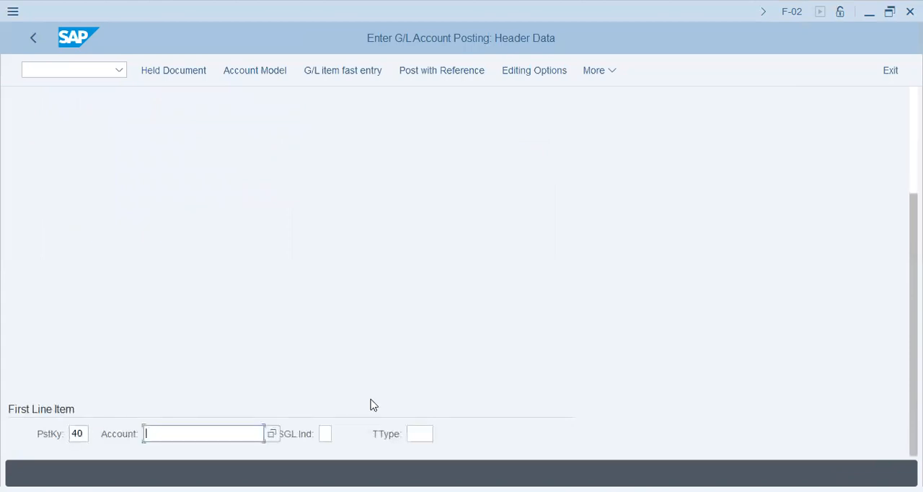
text(30202)
key(BackSpace)
text(1)
key(Tab)
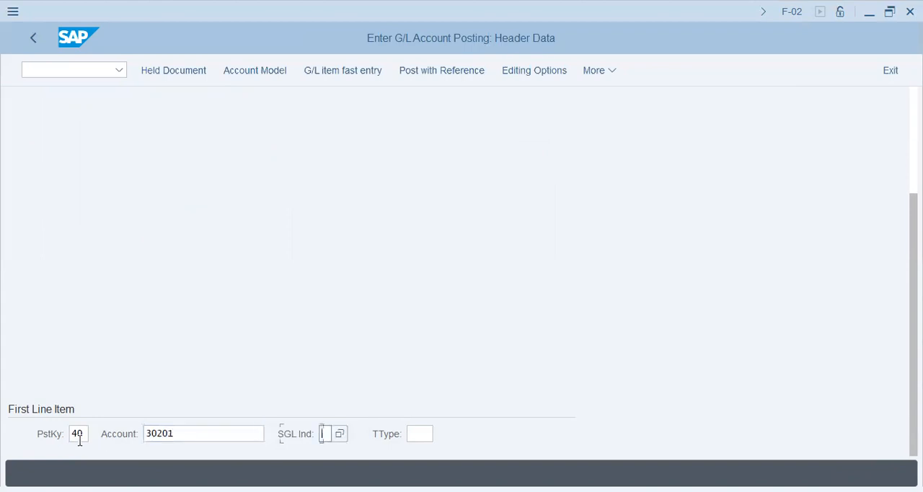
Step: Open the list of posting keys for the first line item and examine G/L keys 40 and 50
click(78, 434)
click(98, 434)
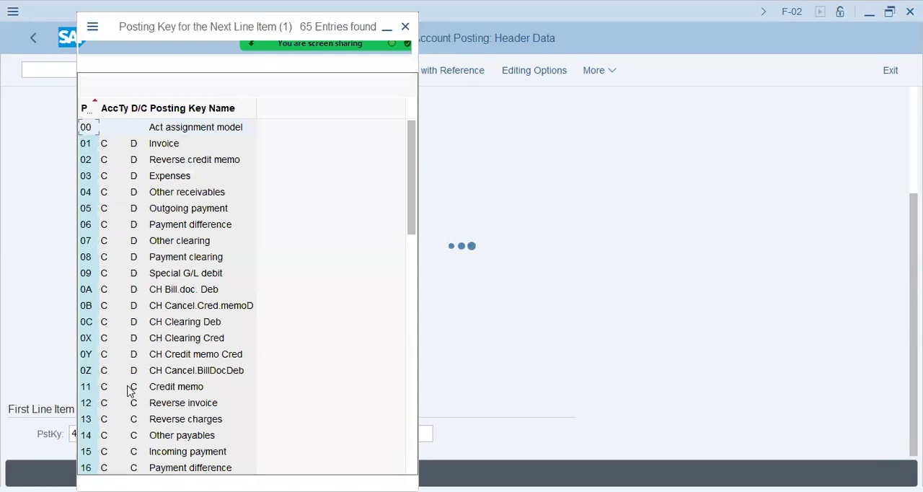
scroll(130, 390, down, 2)
scroll(130, 391, down, 4)
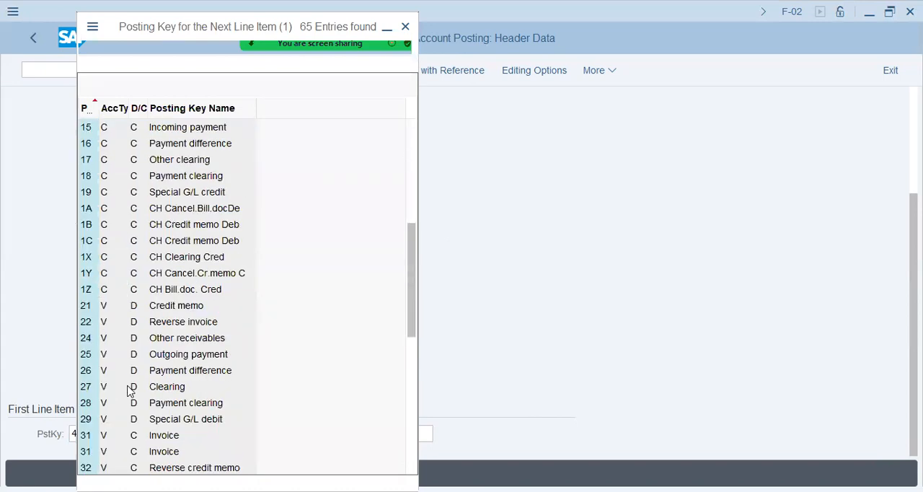
scroll(130, 391, down, 7)
scroll(130, 390, up, 2)
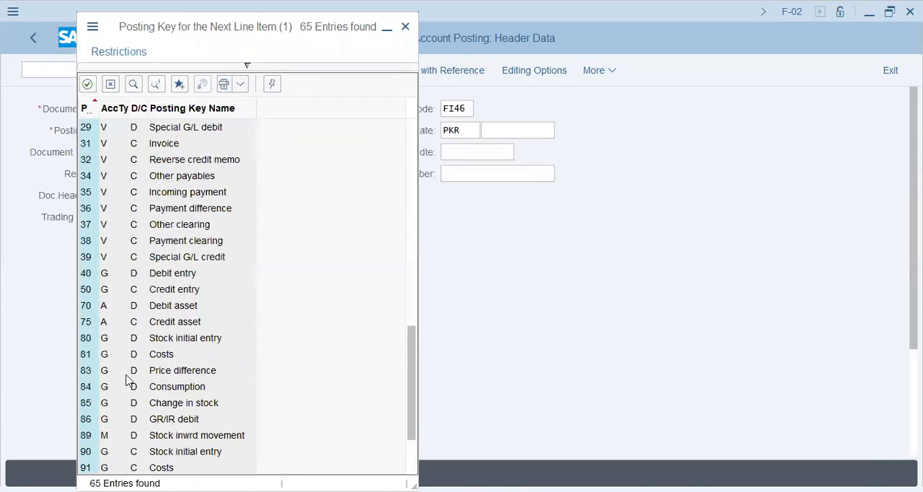
click(136, 277)
click(87, 276)
click(137, 289)
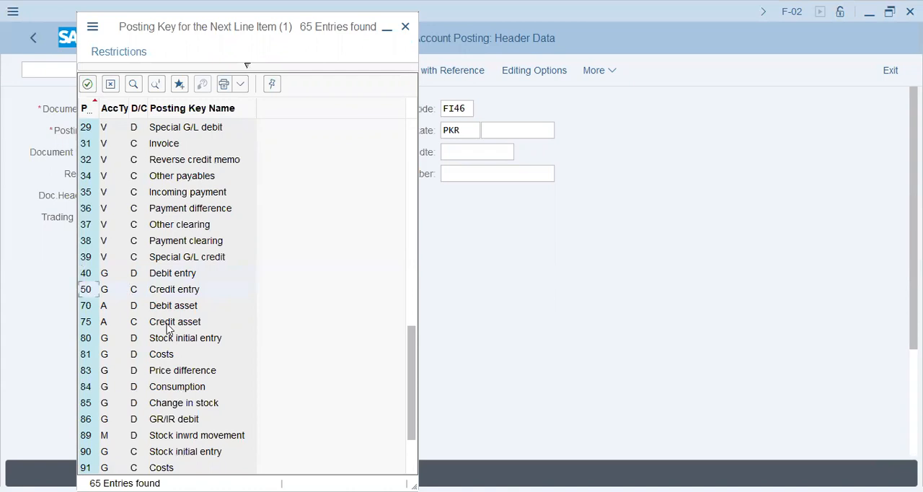
Step: Look through the posting key list, comparing the customer, vendor, G/L, asset and material key ranges
scroll(166, 341, down, 2)
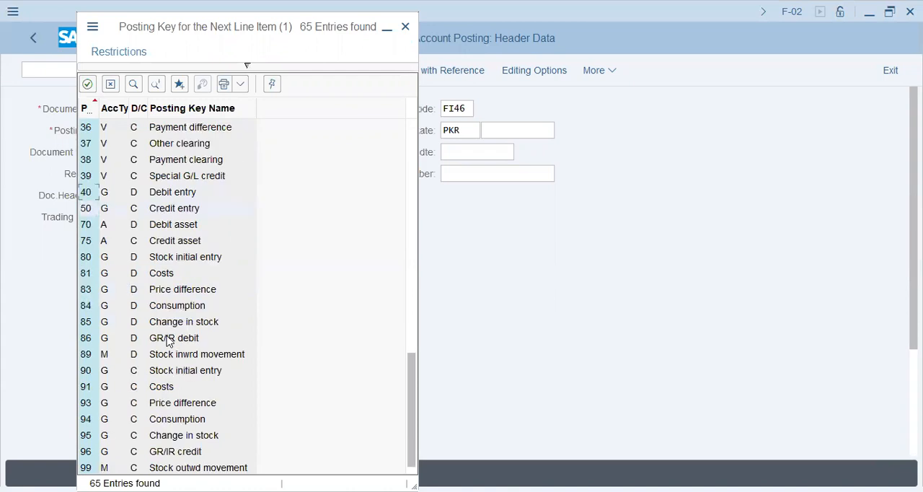
scroll(167, 341, up, 2)
scroll(167, 342, up, 2)
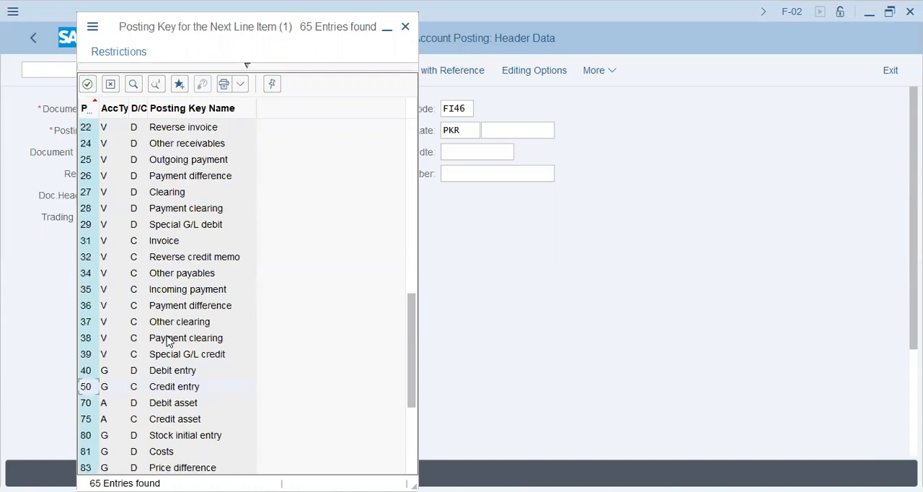
scroll(167, 341, up, 4)
scroll(166, 341, up, 2)
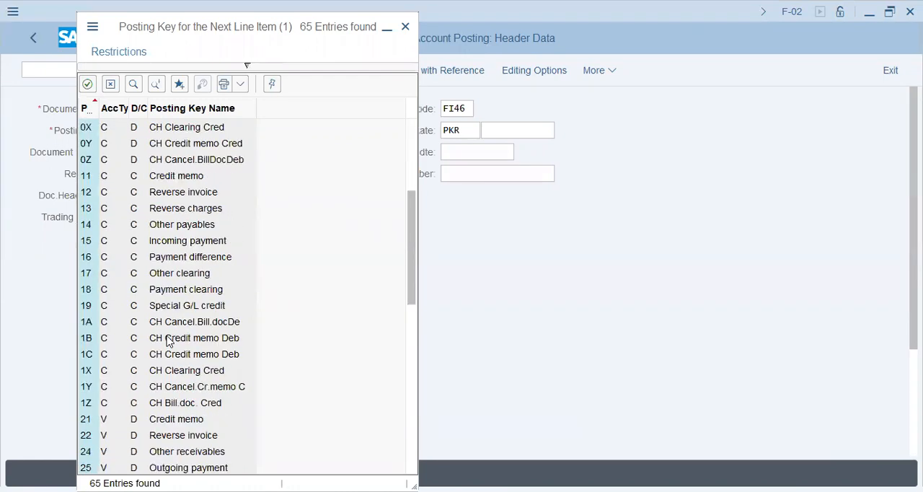
scroll(167, 342, down, 1)
scroll(166, 341, down, 4)
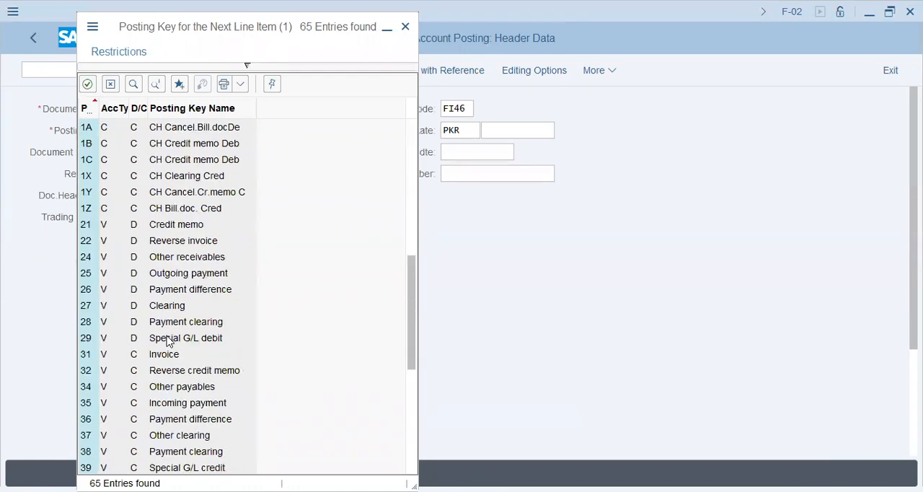
scroll(166, 341, down, 2)
scroll(167, 342, down, 1)
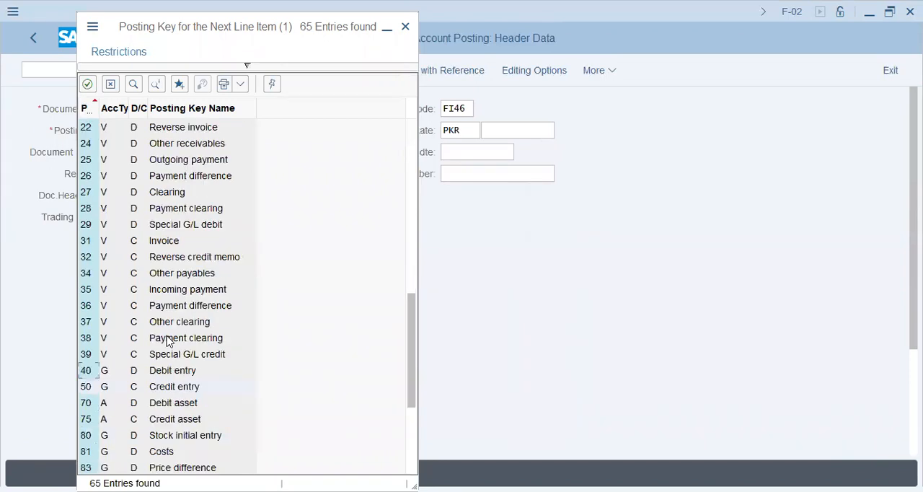
Step: Examine the vendor posting keys 31 Invoice, 21 Credit memo and 22 Reverse invoice with their account type
key(Down)
click(166, 240)
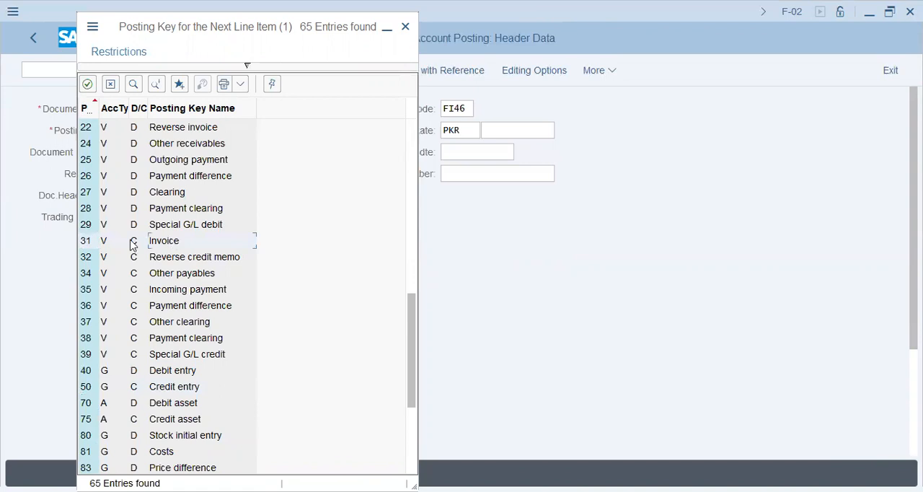
click(102, 246)
scroll(143, 254, up, 1)
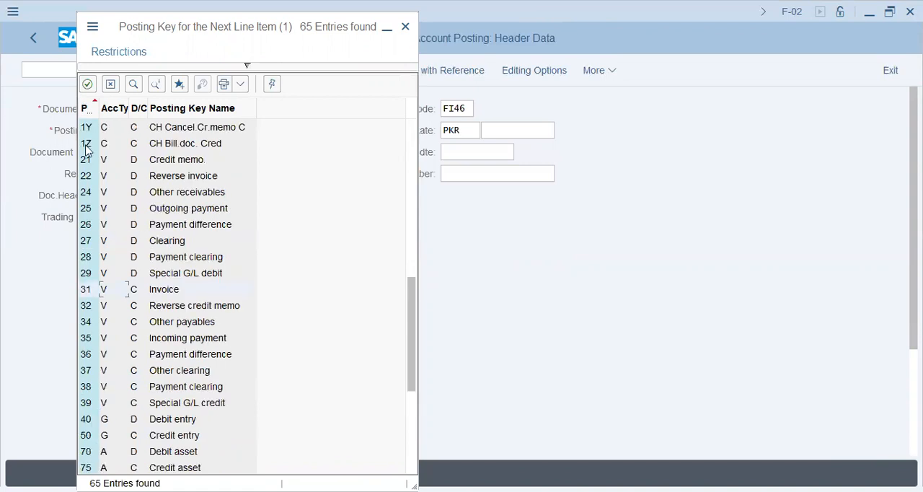
click(166, 160)
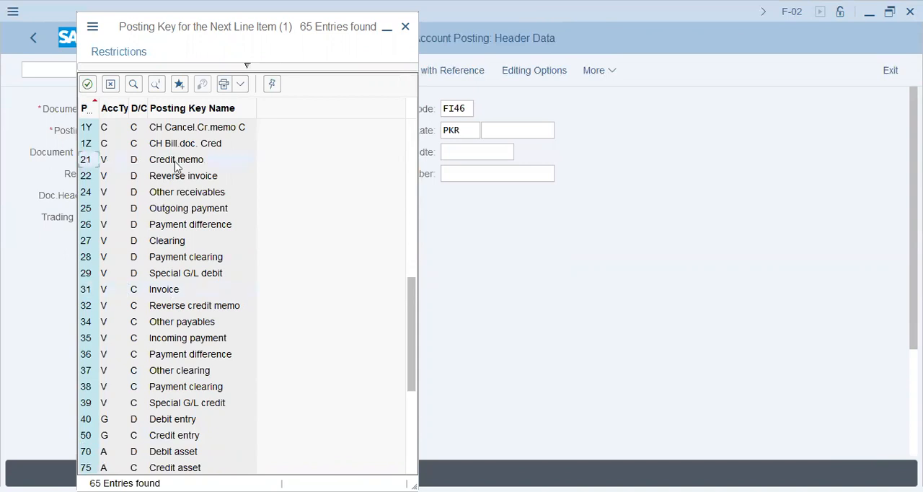
click(85, 178)
scroll(134, 252, up, 5)
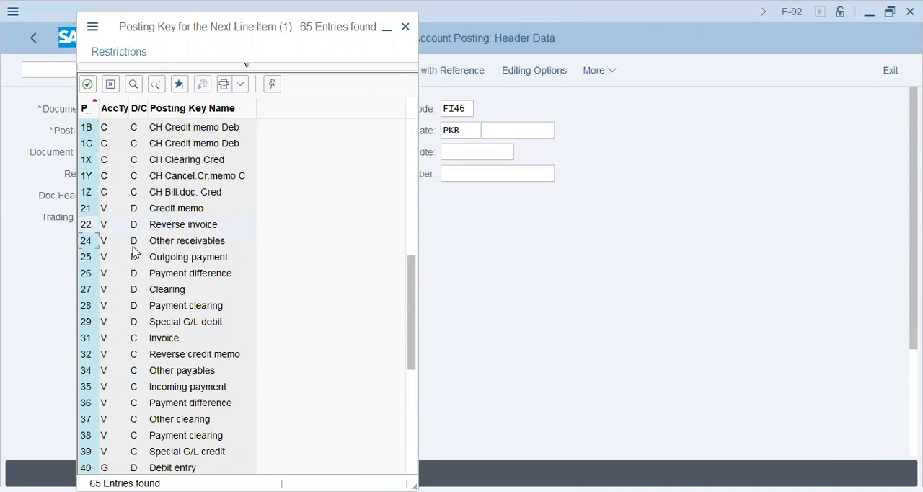
Step: Examine the customer posting keys 01 Invoice, 11 Credit memo and 12 Reverse invoice
scroll(134, 252, up, 4)
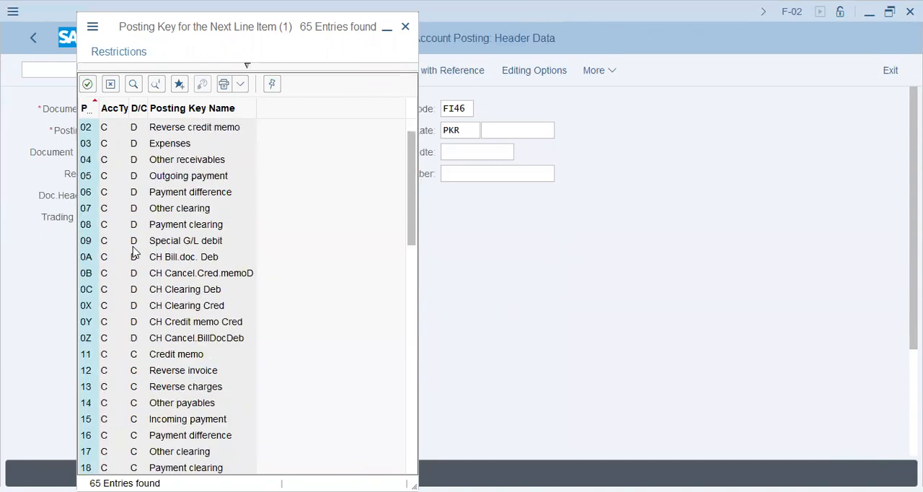
scroll(133, 251, up, 1)
click(86, 143)
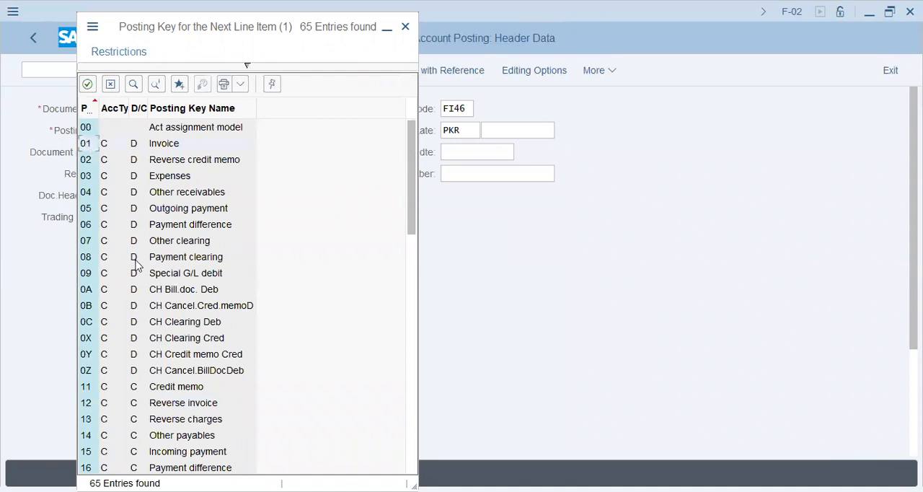
click(189, 386)
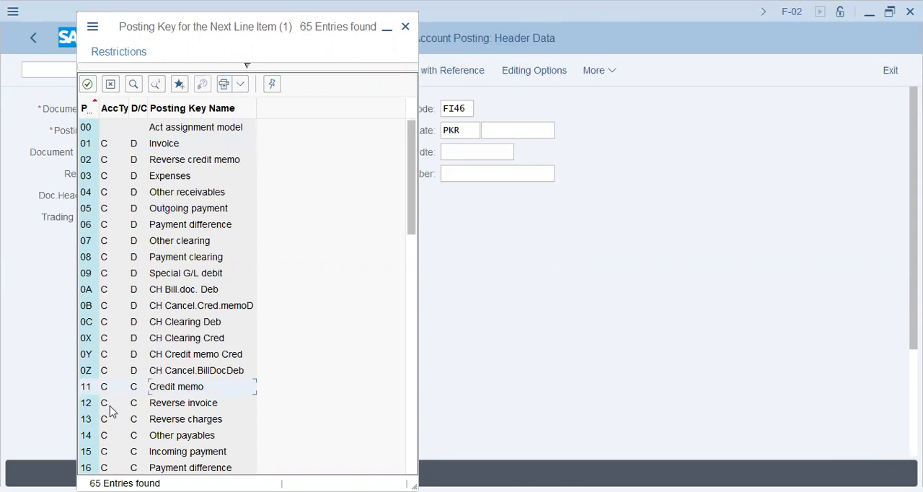
click(166, 408)
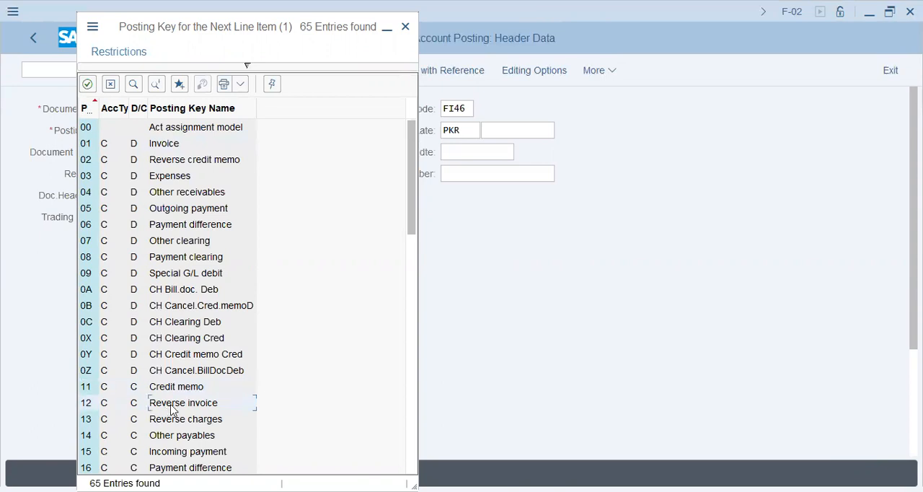
Step: Examine the material posting keys 89 and 99 for inward and outward stock movement
scroll(186, 385, down, 4)
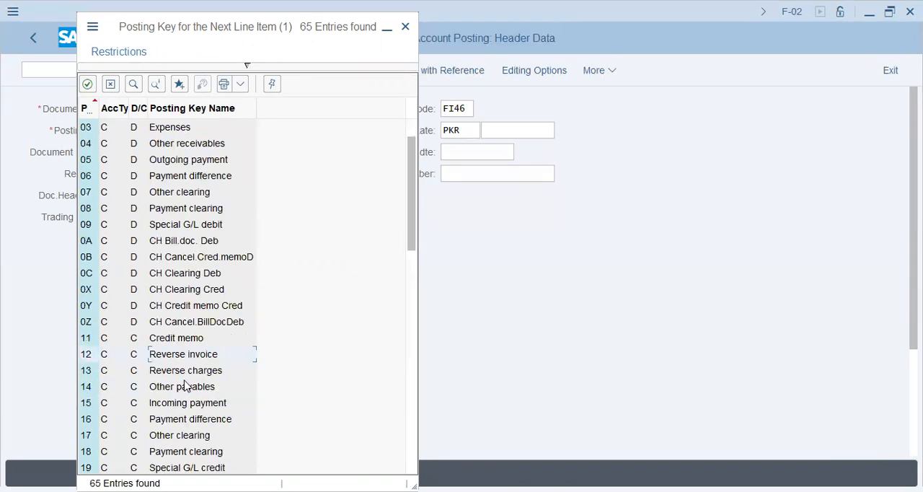
scroll(186, 385, down, 1)
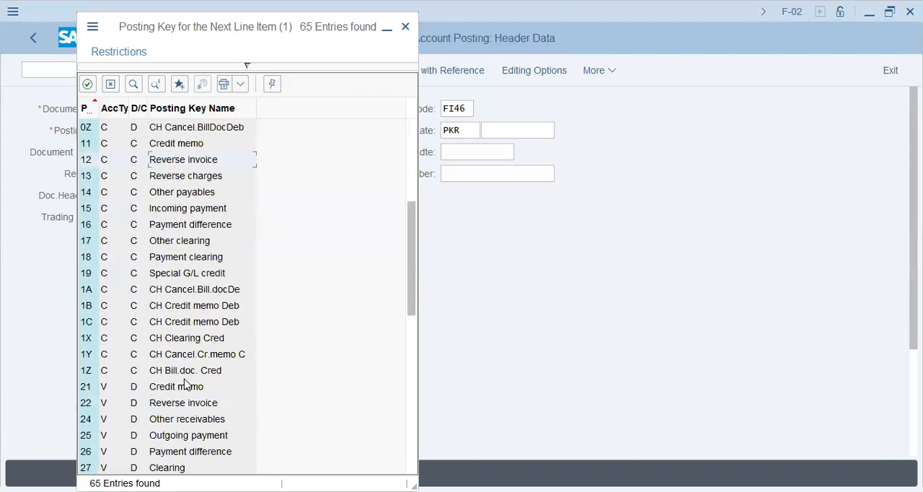
scroll(185, 384, down, 2)
scroll(186, 384, down, 3)
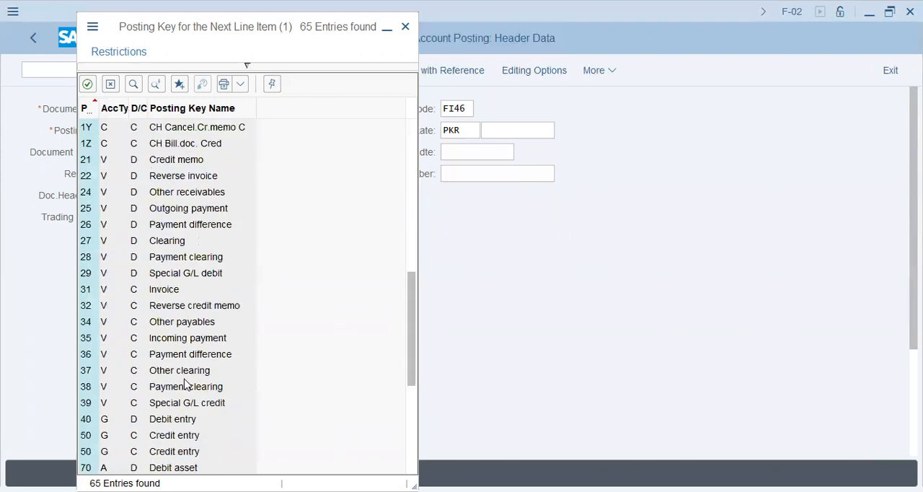
scroll(185, 385, down, 5)
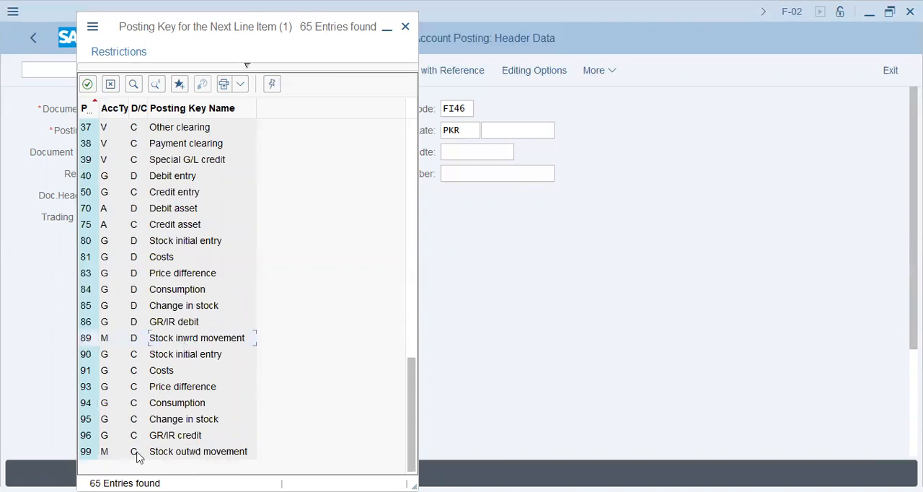
click(99, 456)
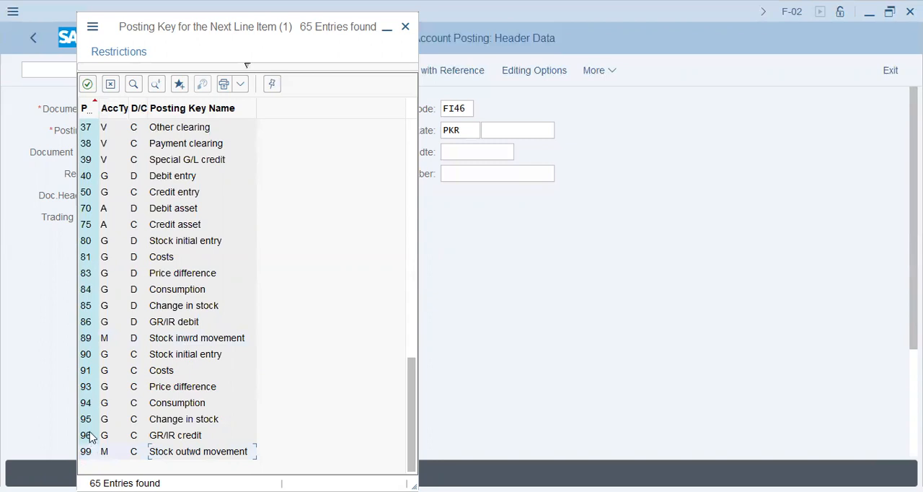
Step: Examine the G/L debit posting keys 80 to 86, from Stock initial entry to GR/IR debit
click(175, 245)
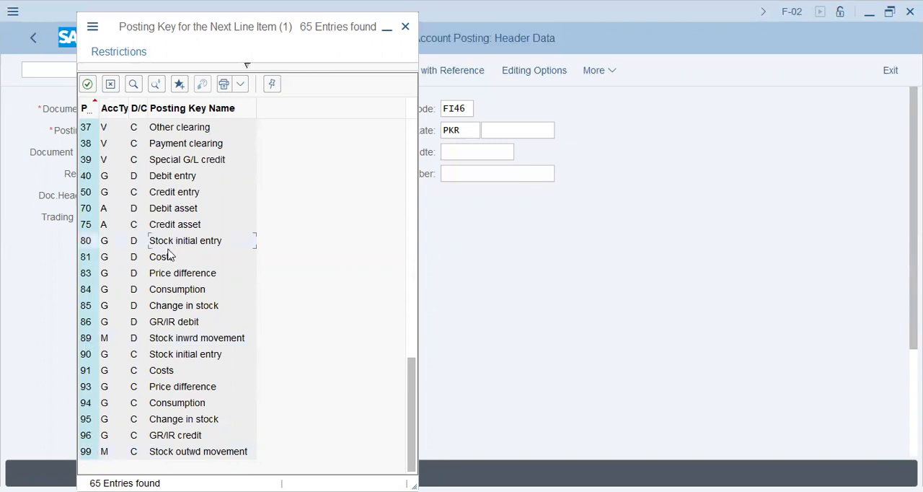
click(109, 242)
click(105, 245)
click(151, 259)
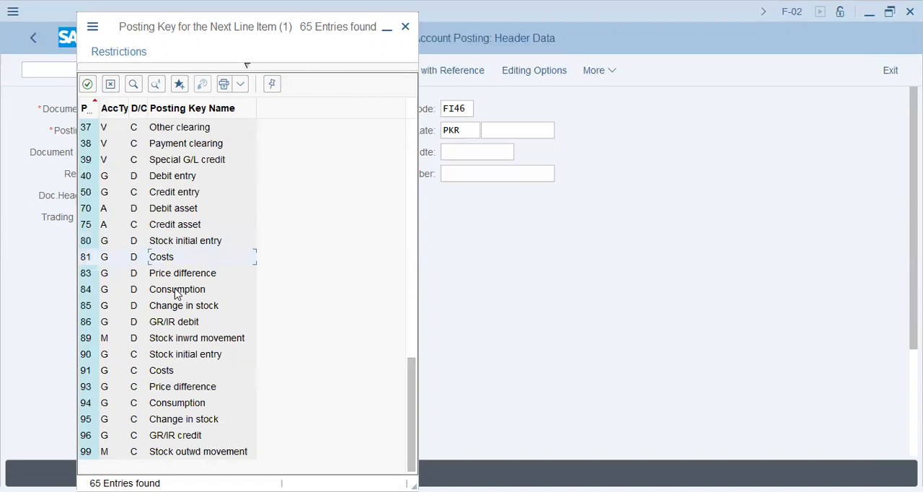
click(181, 275)
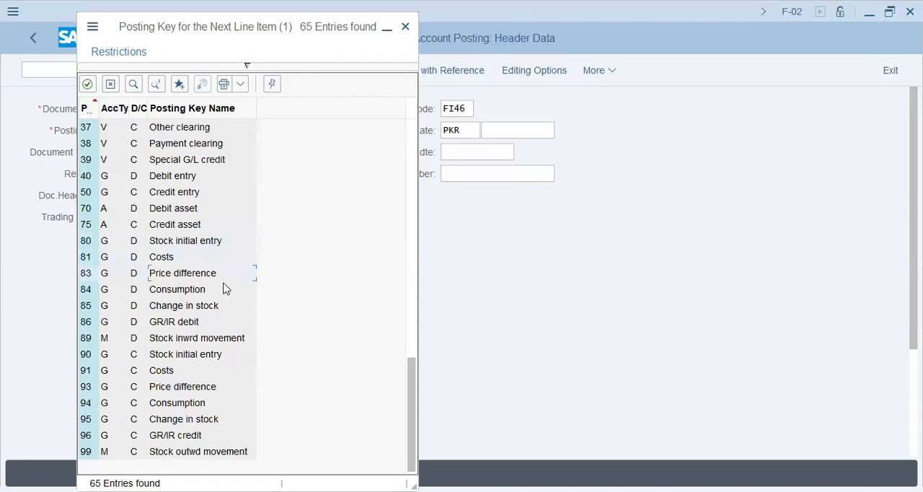
click(173, 292)
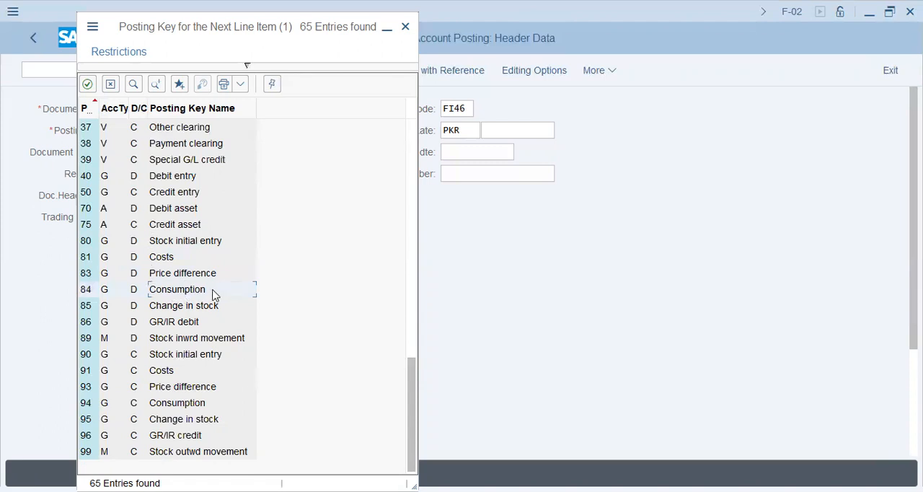
click(179, 306)
click(110, 307)
click(184, 323)
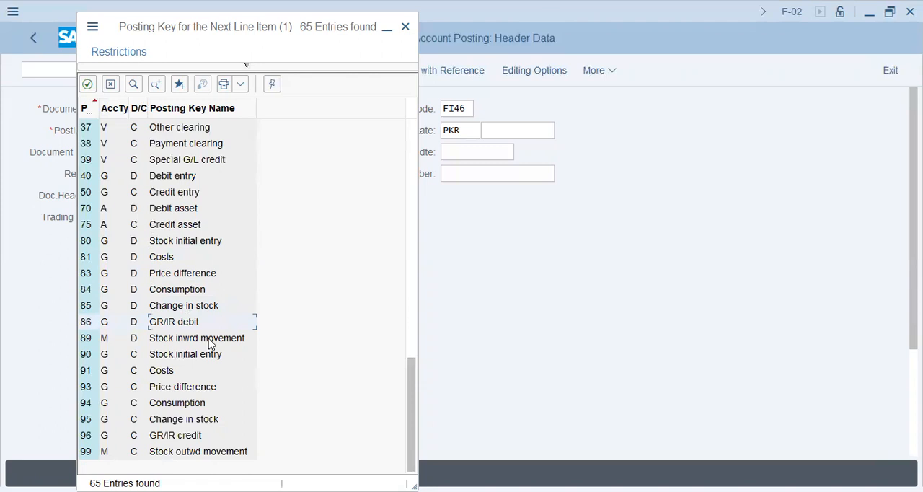
Step: Check posting key 96 GR/IR credit and close the posting key list without choosing an entry
click(173, 435)
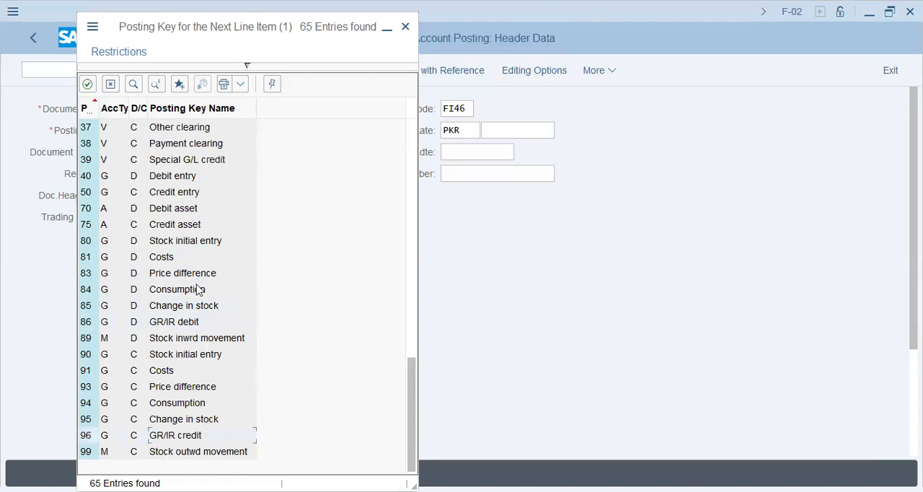
scroll(198, 285, up, 3)
scroll(198, 285, up, 5)
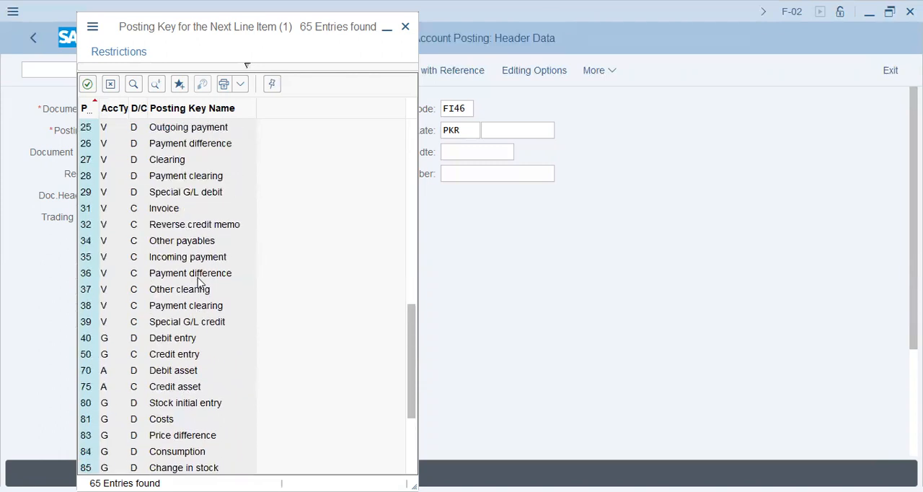
scroll(114, 88, up, 4)
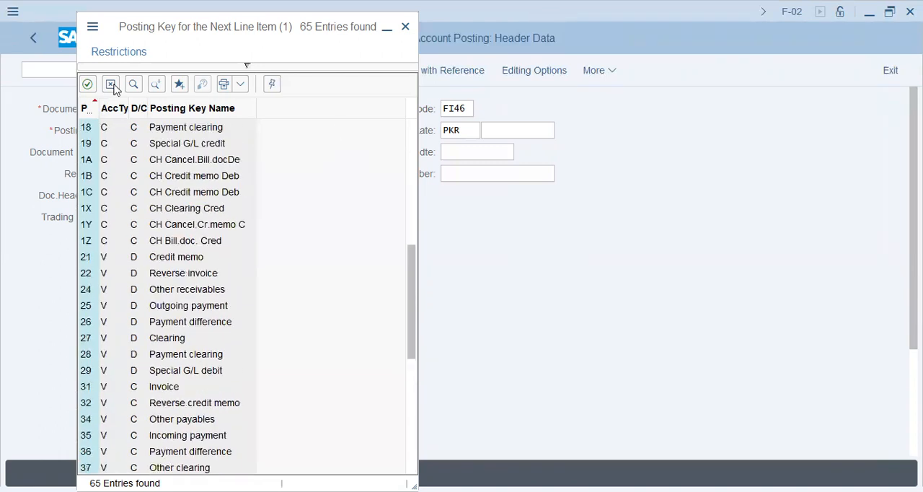
click(113, 86)
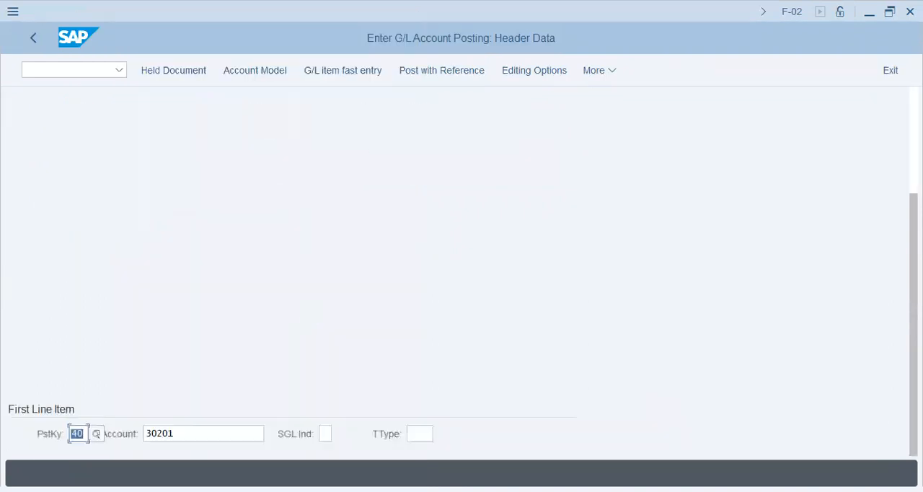
Step: Continue to the debit item for account 30201 and set its amount to 230 PKR
click(189, 433)
key(Return)
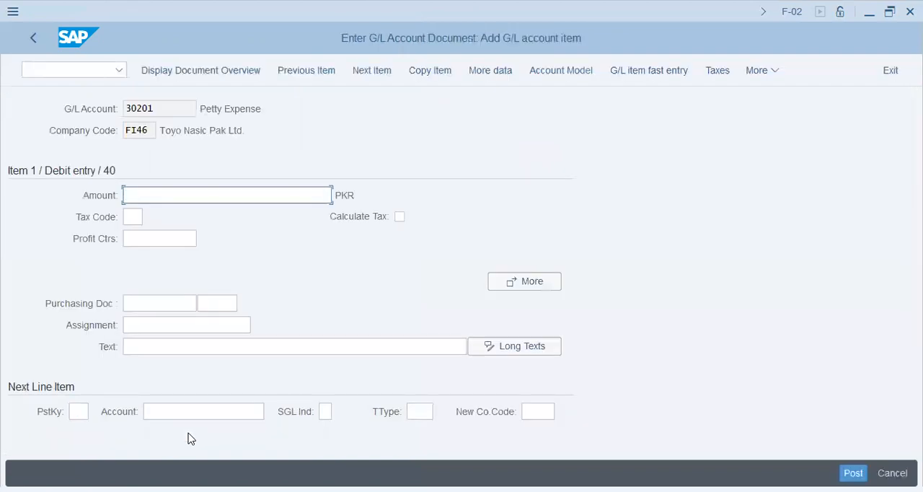
text(230)
key(Tab)
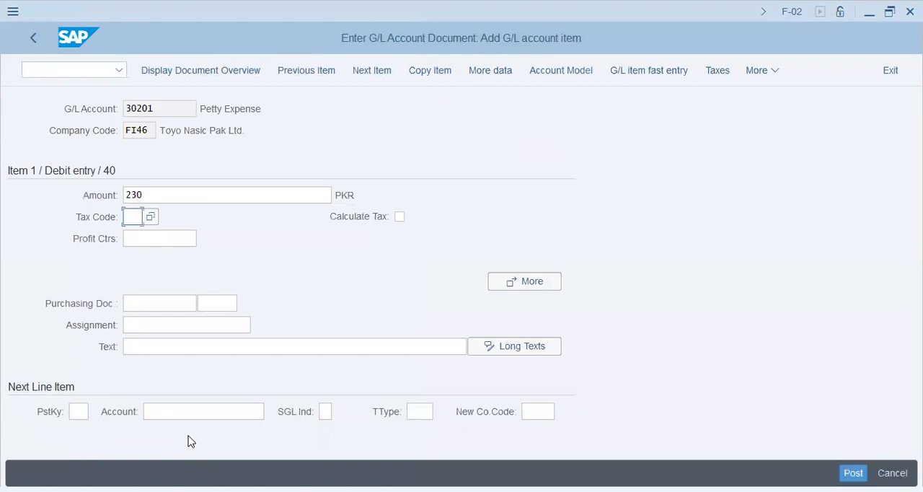
Step: Enter "230-Exp->Cash" as the assignment of the debit item
key(Tab)
key(Tab)
key(Tab)
key(shift+Tab)
key(Tab)
key(Tab)
text(230-Exp)
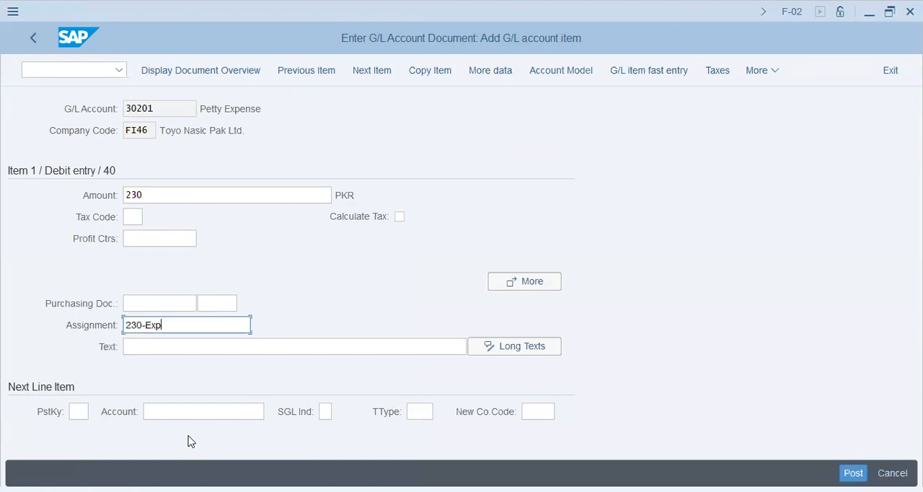
text(->Cash)
Step: Copy the assignment "230-Exp->Cash" into the text of the debit item
key(ctrl+a)
key(ctrl+c)
click(191, 341)
key(ctrl+v)
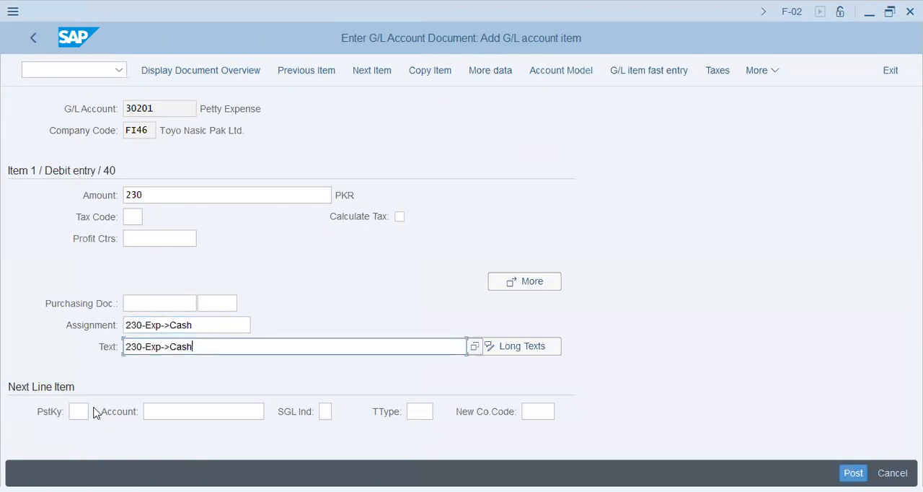
click(103, 324)
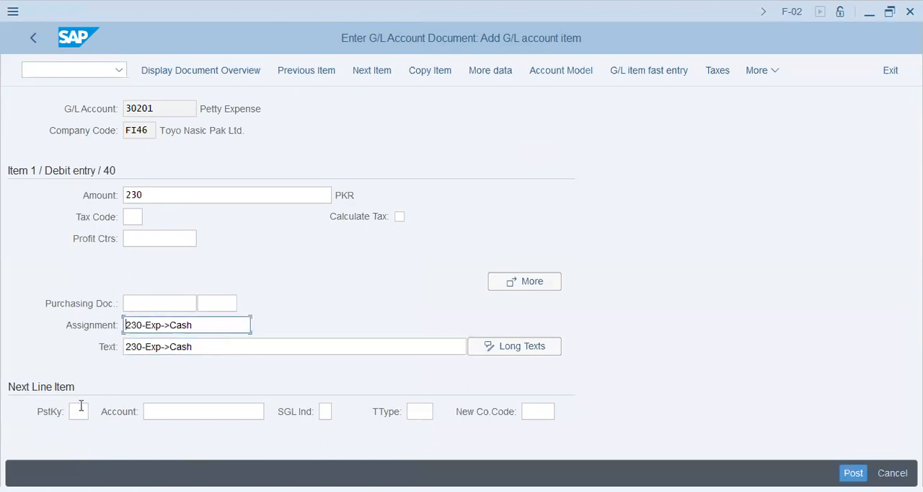
key(ctrl+a)
key(ctrl+c)
key(Return)
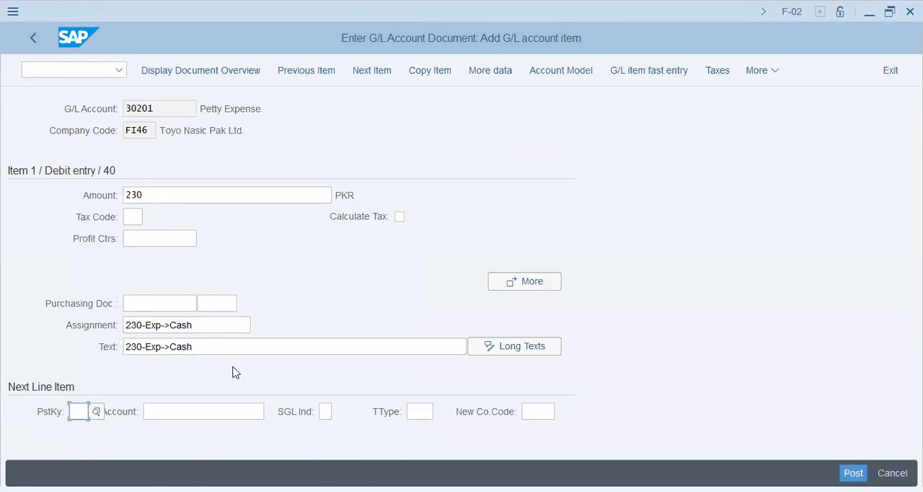
Step: Set the next line item to posting key 50 and G/L account 10101
text(50)
key(Tab)
text(10101)
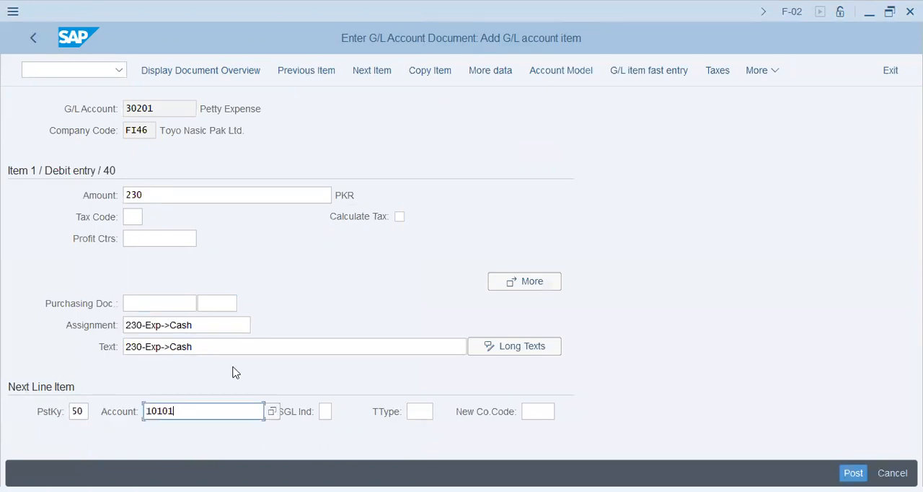
key(Tab)
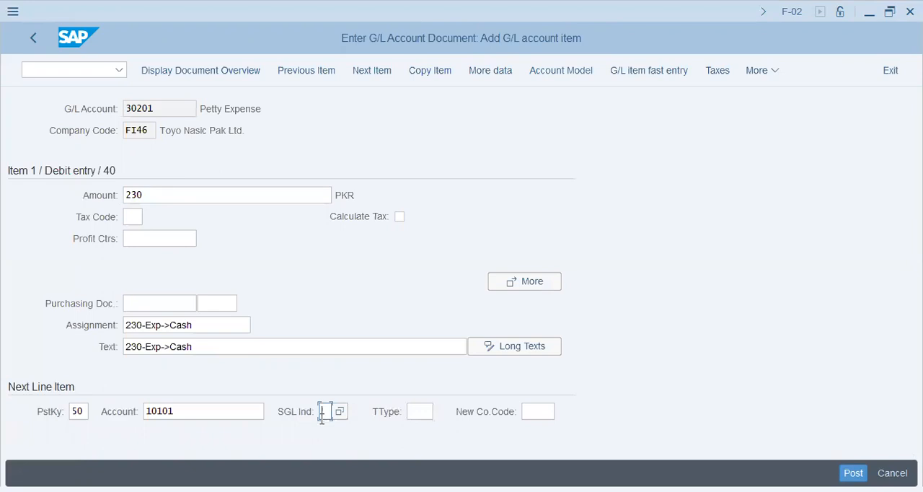
Step: Continue to the credit item for account 10101 and enter * as its amount
click(420, 412)
click(531, 411)
click(208, 72)
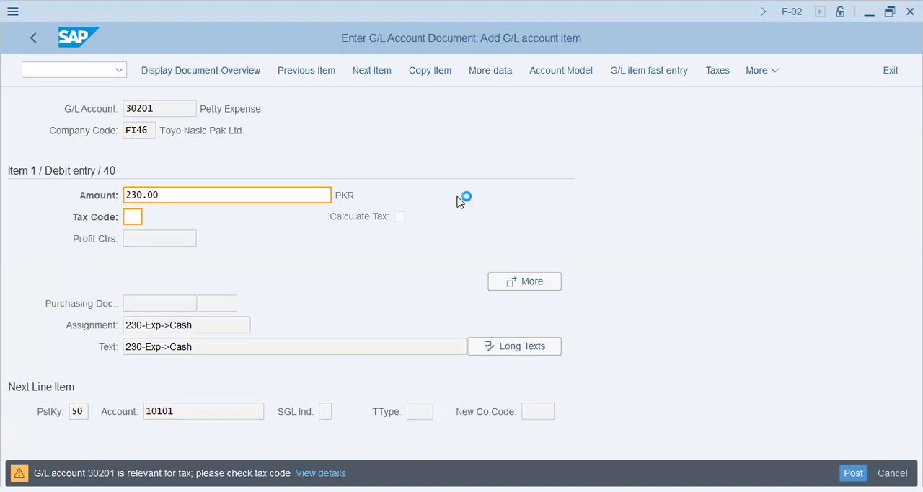
key(Return)
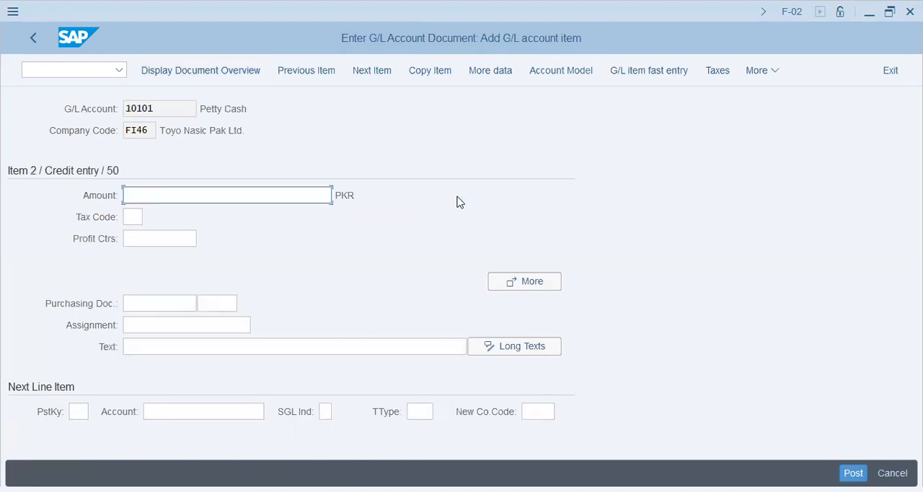
text(*)
key(Tab)
key(shift+Tab)
Step: Enter "230-Exp->Cash" as both the assignment and the text of the credit item for account 10101
click(191, 324)
key(ctrl+v)
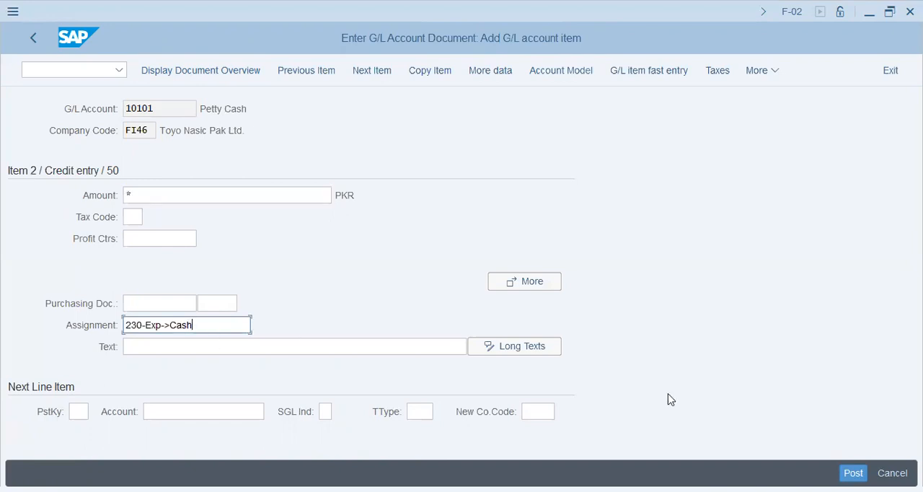
key(Return)
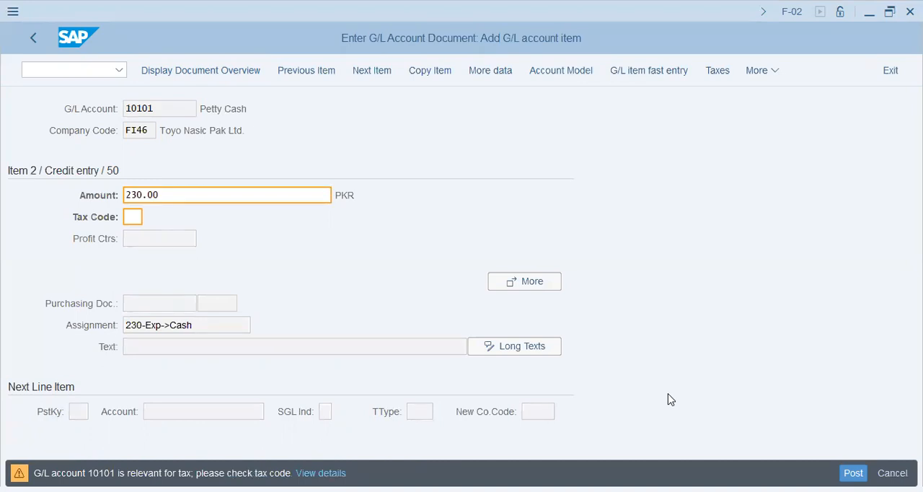
key(Return)
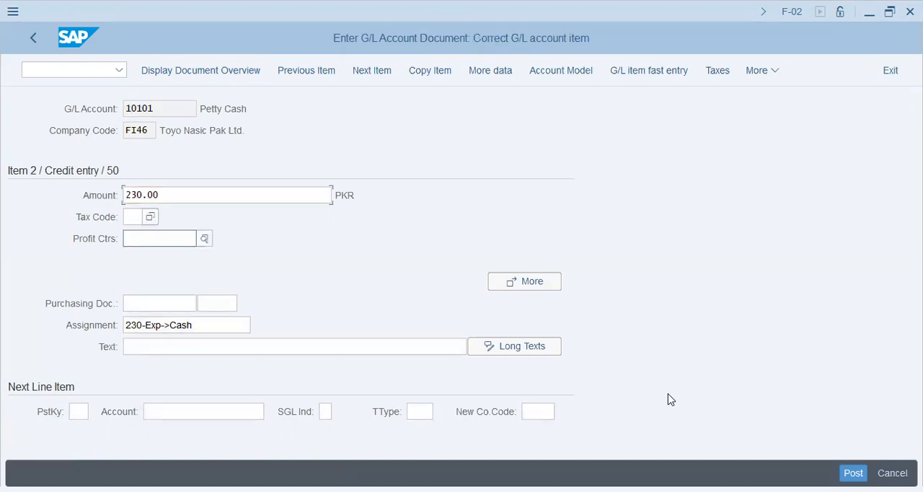
key(ctrl+v)
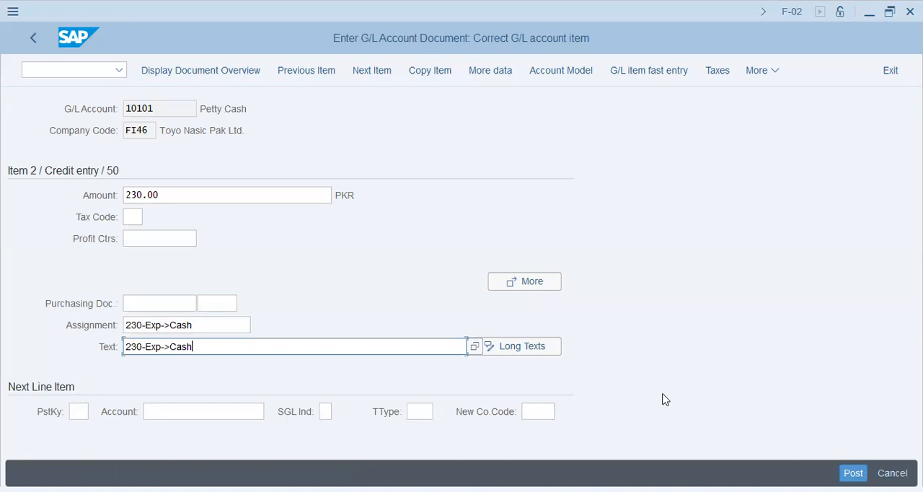
Step: Display the document overview and post the 230 PKR expense-to-cash document
click(216, 76)
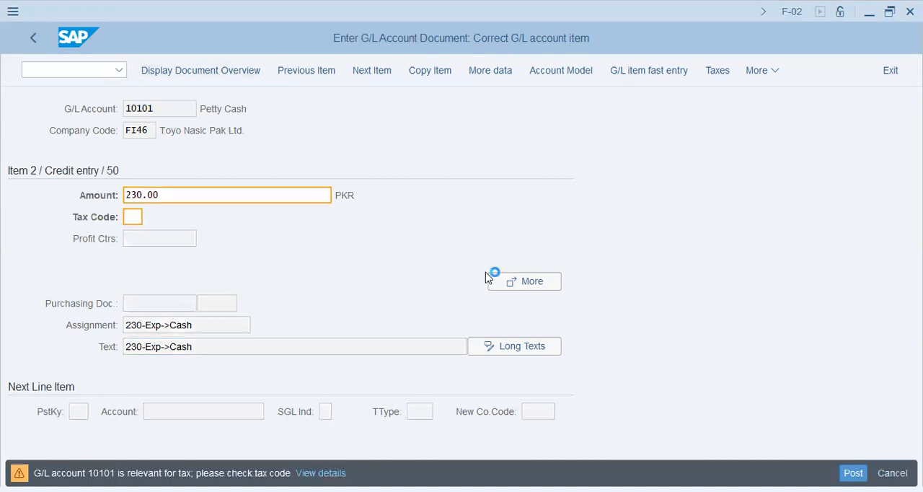
key(Return)
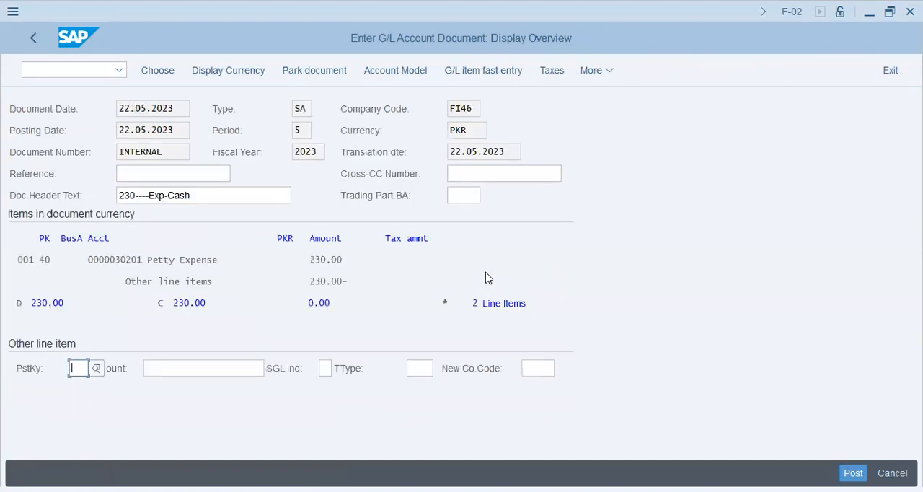
click(851, 471)
drag(132, 473, 91, 474)
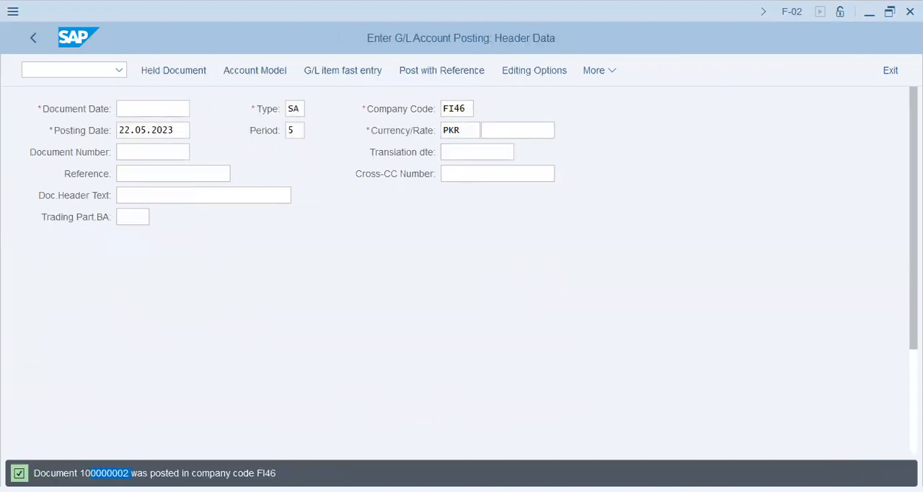
Step: Leave General Posting with /n and open the document display transaction FB03
key(ctrl+slash)
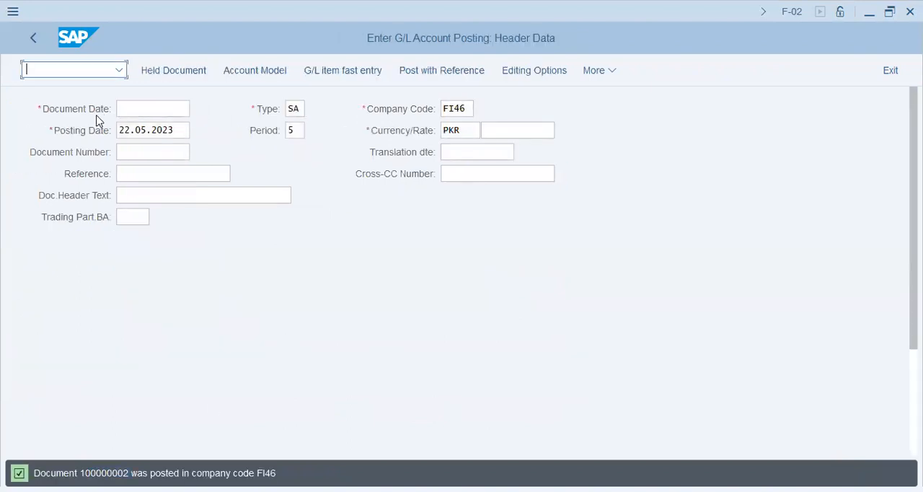
text(/n)
key(Return)
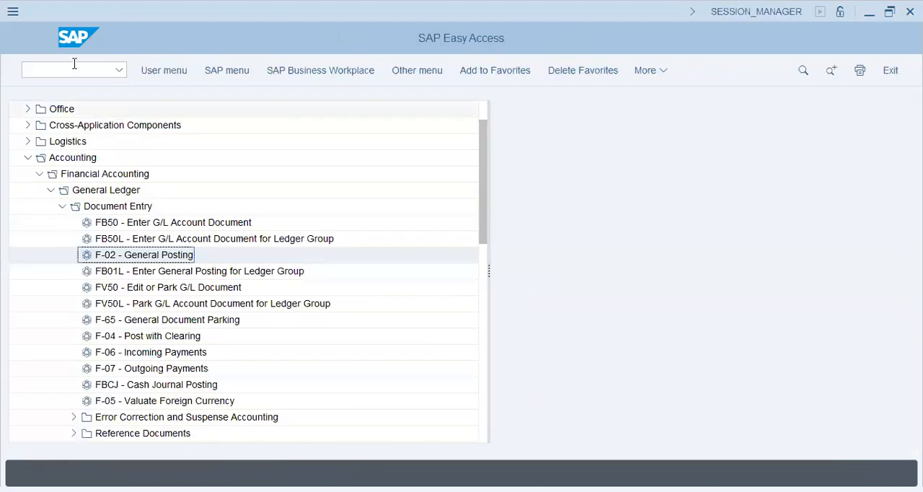
click(75, 68)
text(fb03)
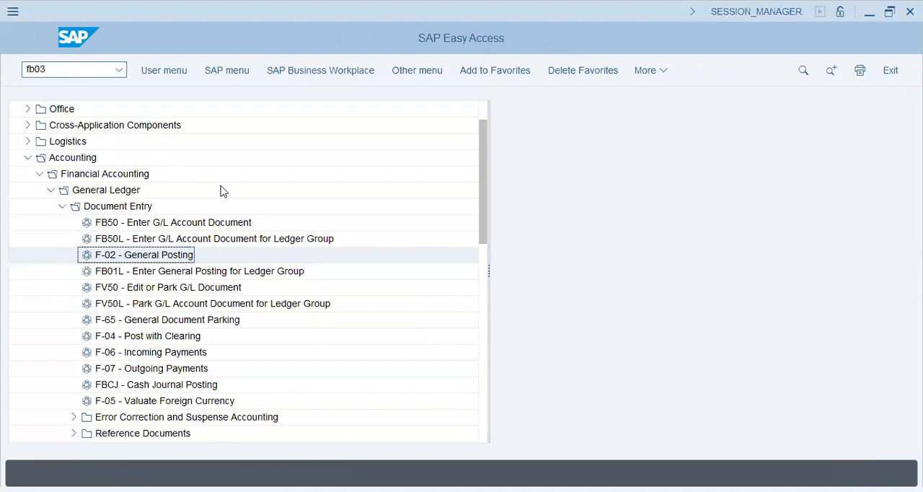
key(Return)
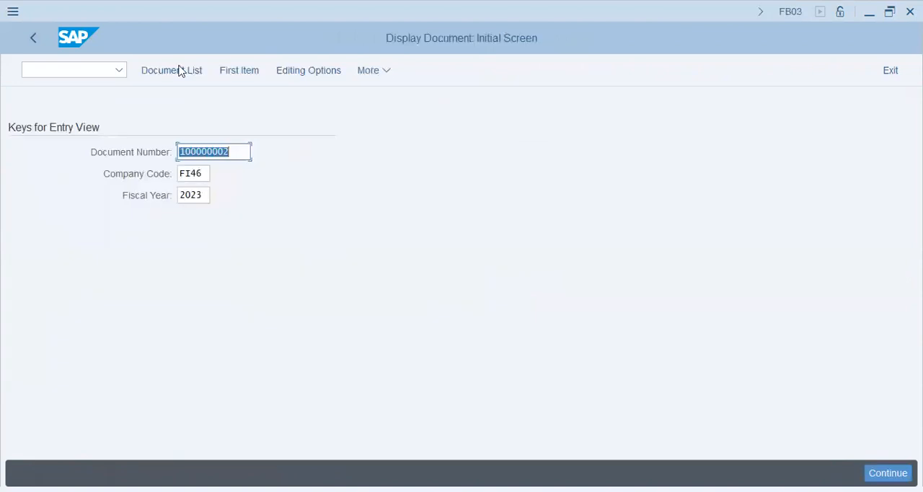
Step: List the documents posted in company code FI46 for ledger 0L and review their document and posting dates
click(180, 70)
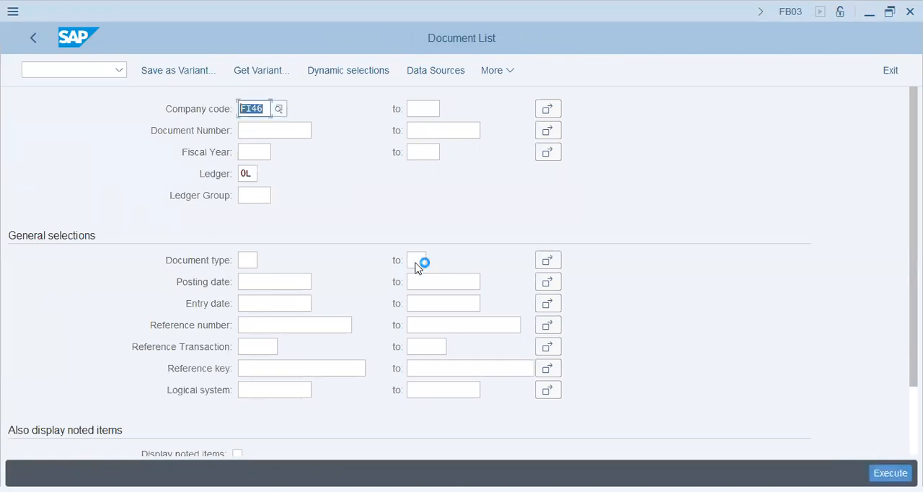
key(F8)
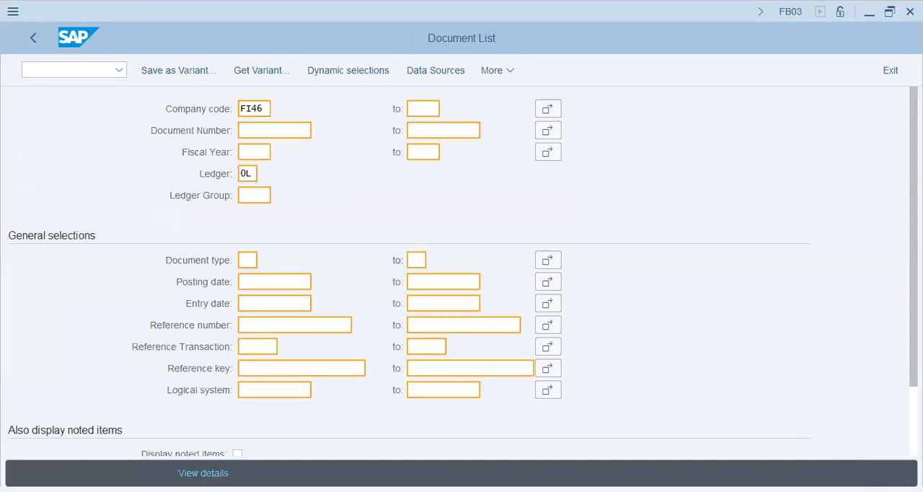
right_click(416, 265)
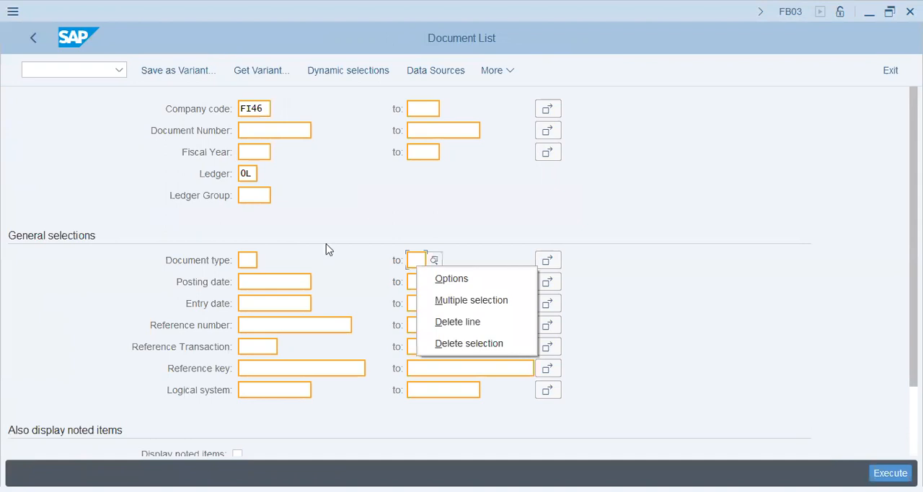
click(326, 249)
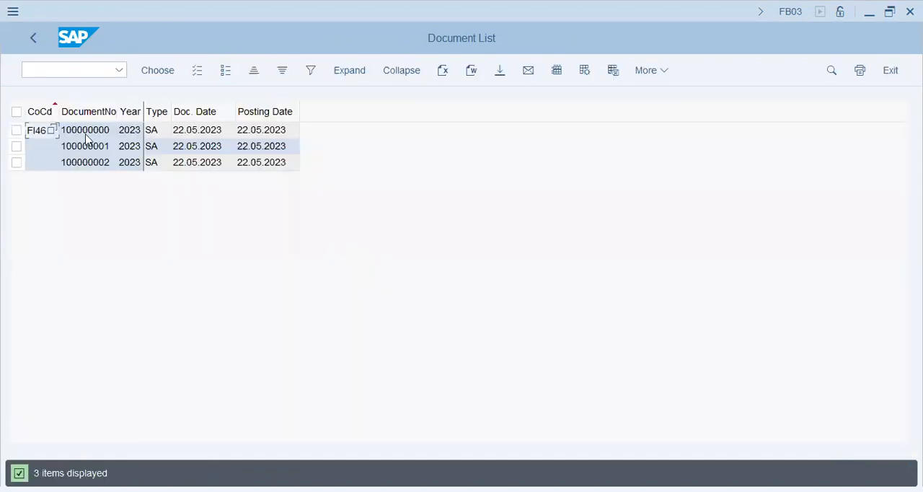
click(88, 147)
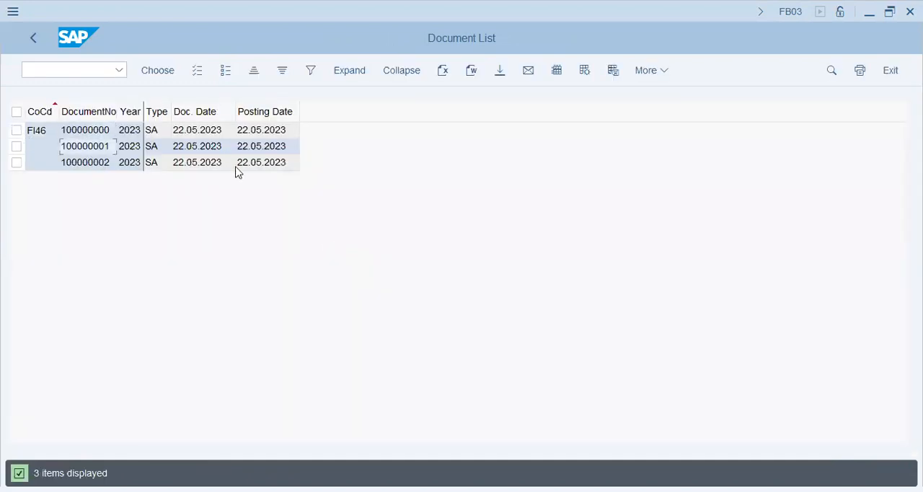
click(200, 148)
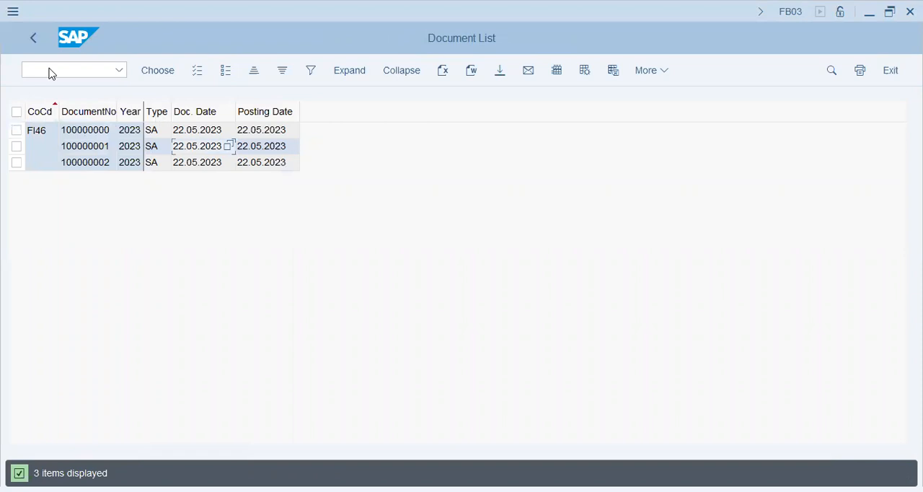
Step: Leave the document list and return to the SAP Easy Access screen with /n
key(F3)
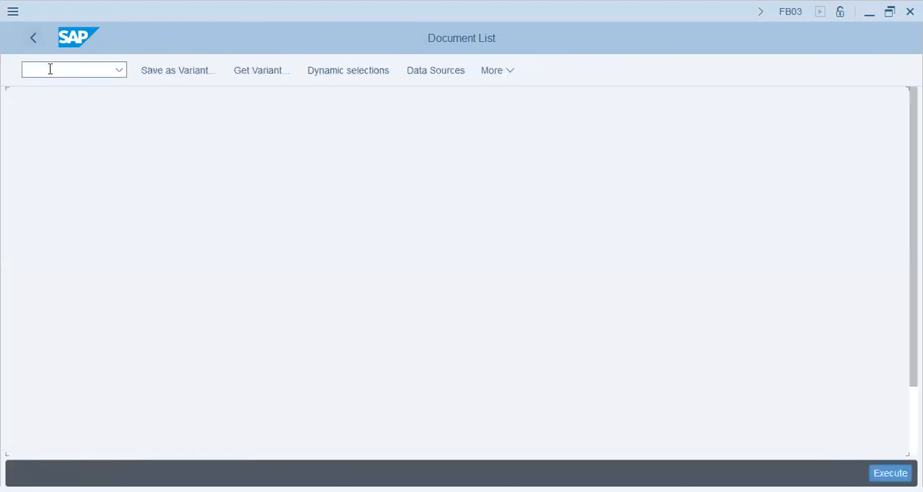
text(/n)
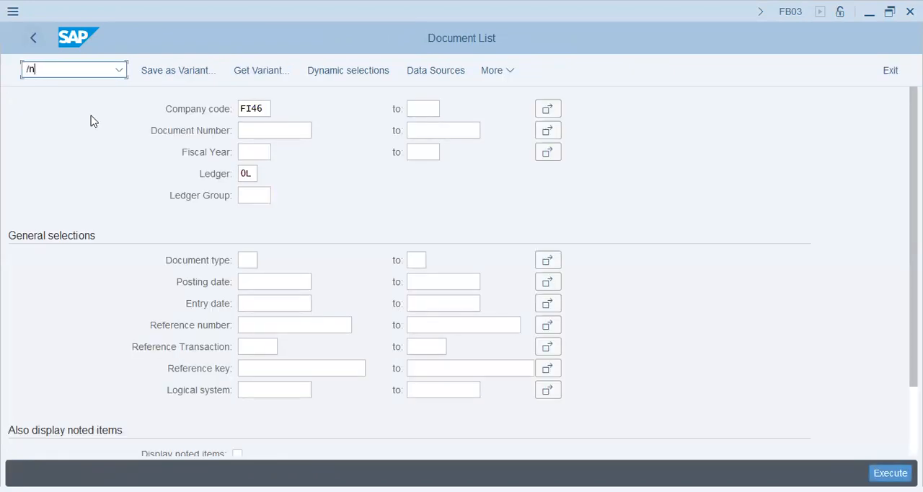
key(Return)
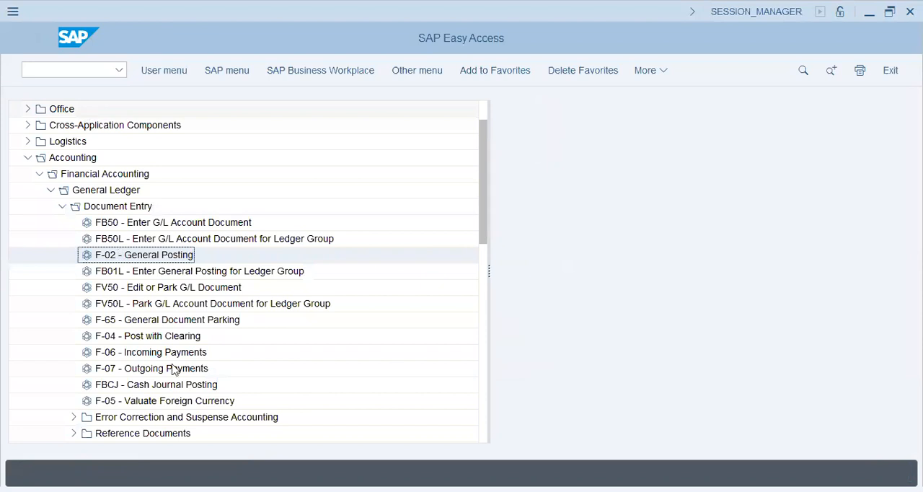
Step: Collapse Document Entry, expand Account and Reporting under General Ledger, and look through their available transactions and subfolders
click(62, 207)
click(62, 240)
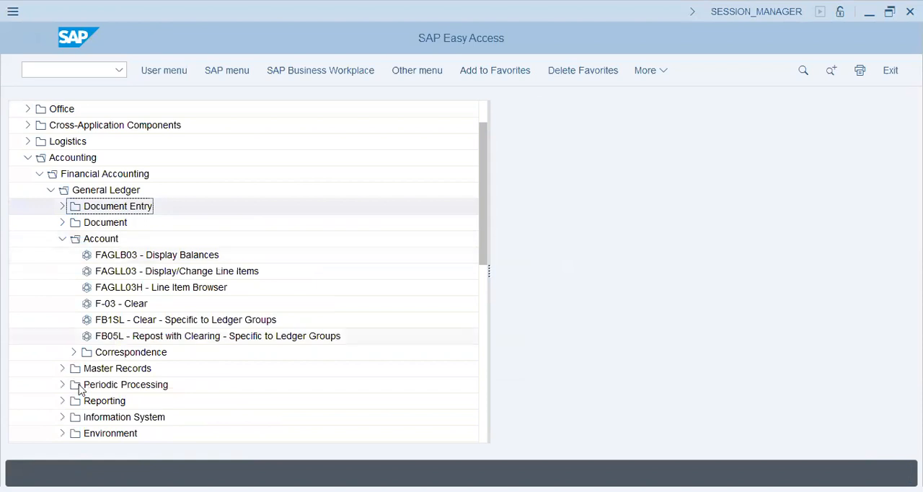
click(192, 258)
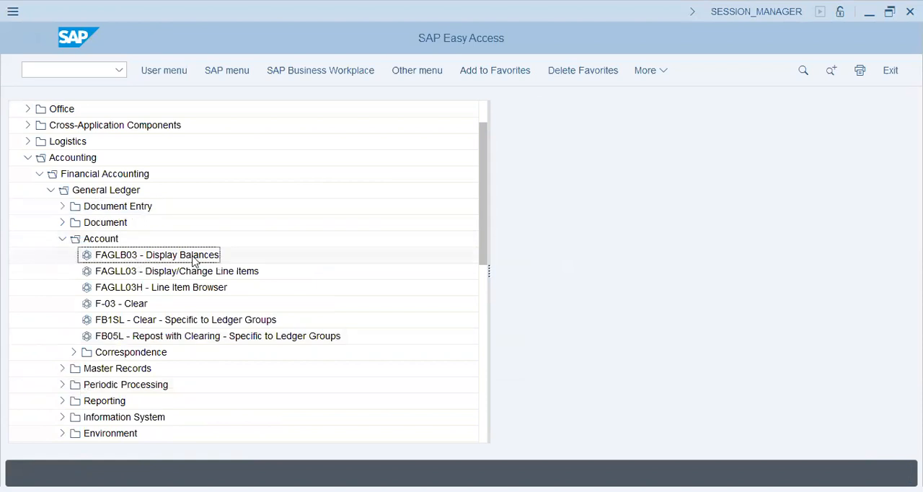
scroll(51, 329, down, 1)
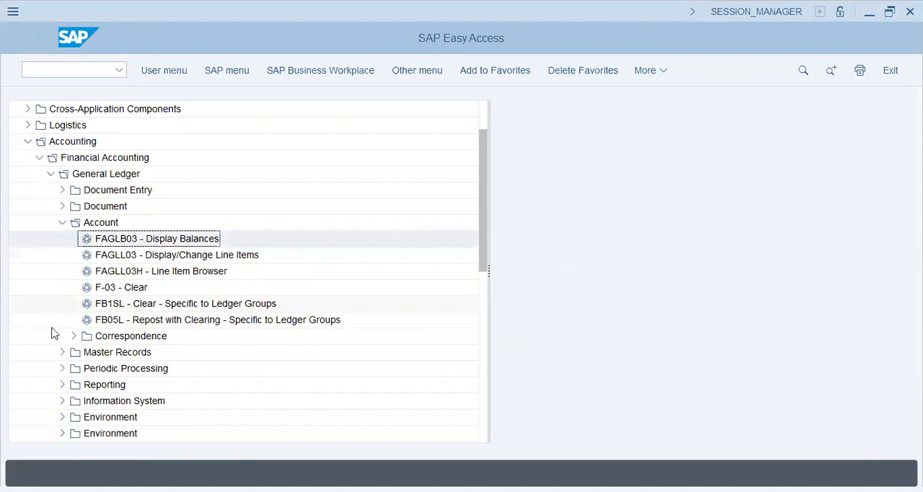
scroll(67, 336, down, 2)
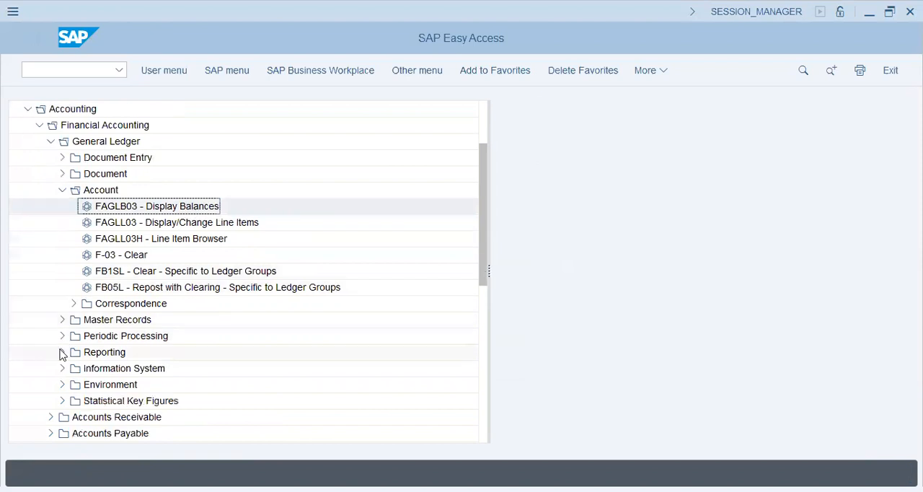
click(62, 352)
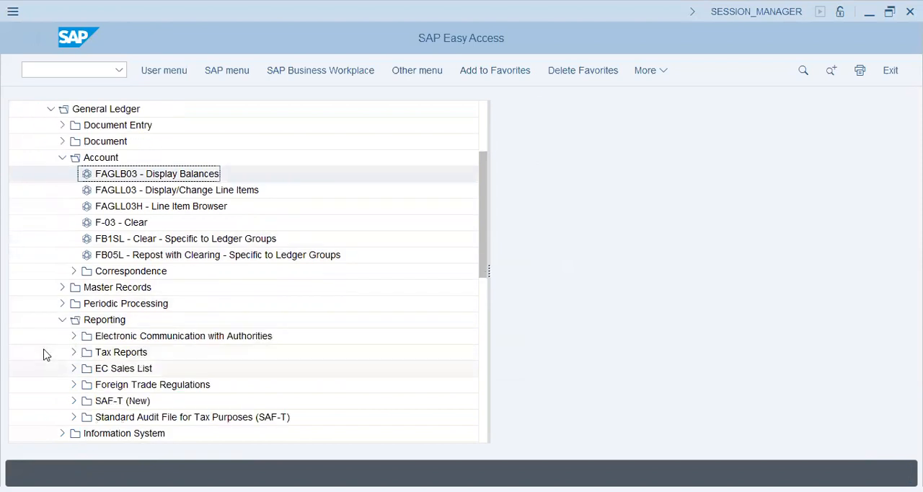
scroll(75, 309, down, 2)
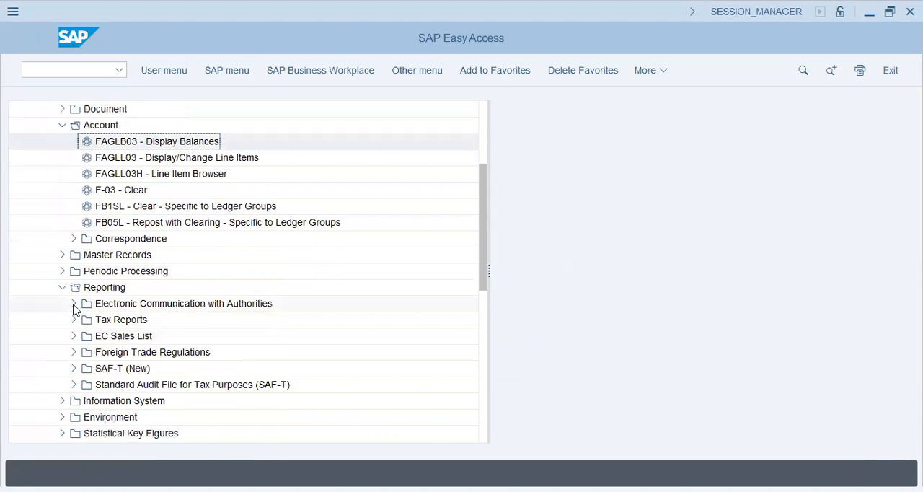
scroll(29, 354, down, 1)
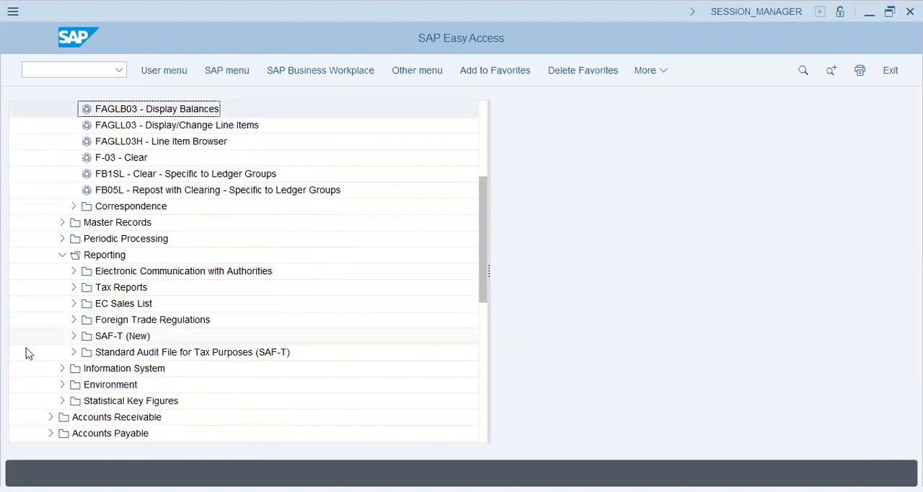
scroll(29, 353, down, 1)
scroll(29, 353, down, 1)
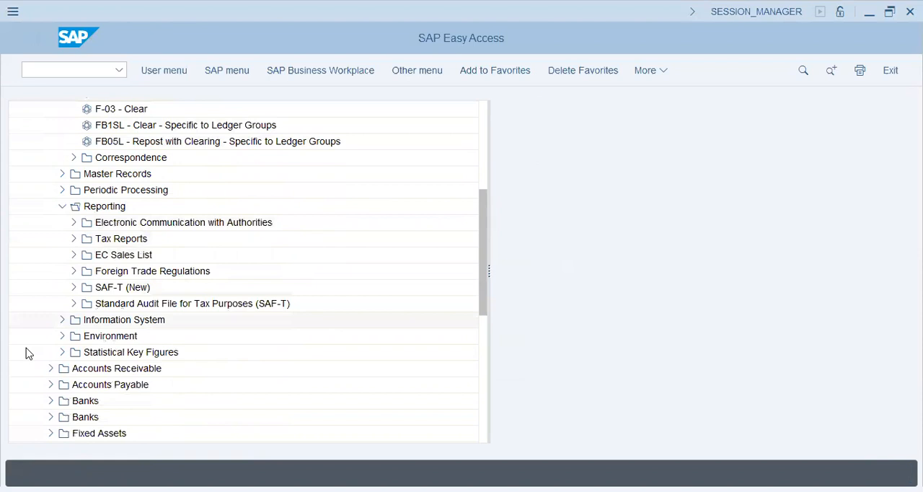
scroll(25, 353, up, 2)
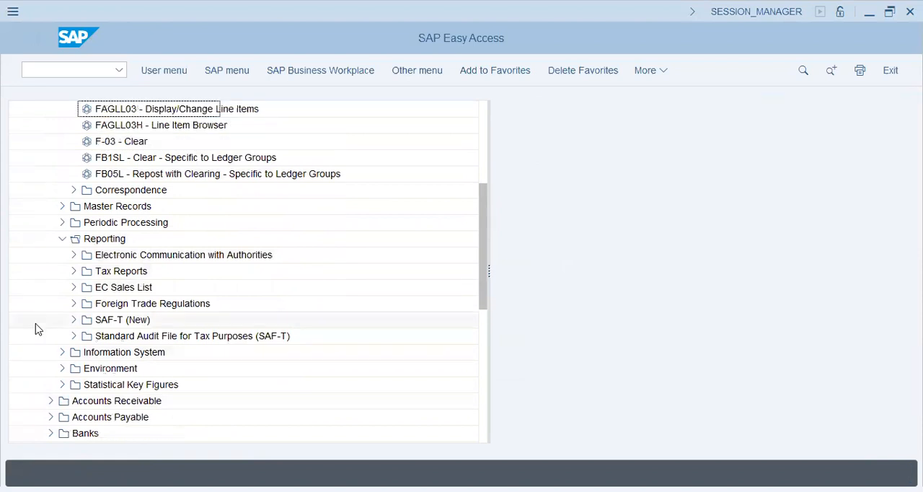
scroll(39, 323, up, 1)
scroll(41, 322, up, 2)
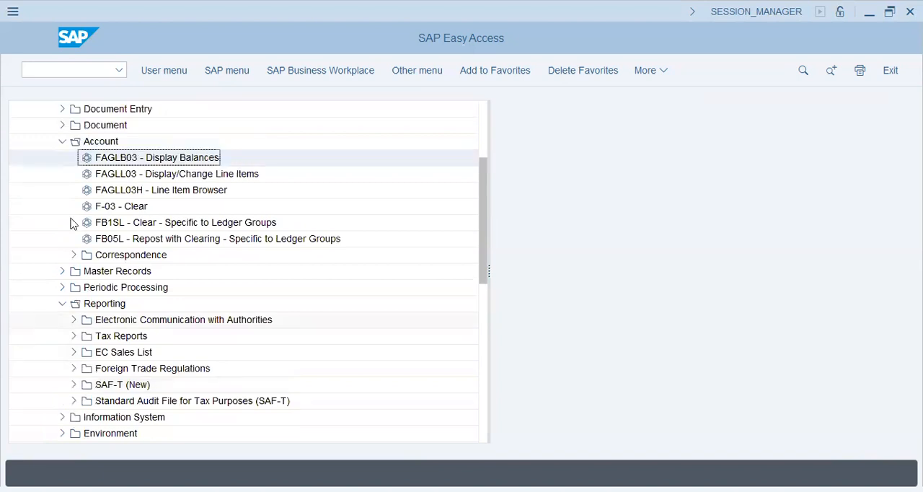
Step: Open the G/L Account Line Item Display with transaction FBL3N and go to its line item selection
click(94, 70)
text(fbl3n)
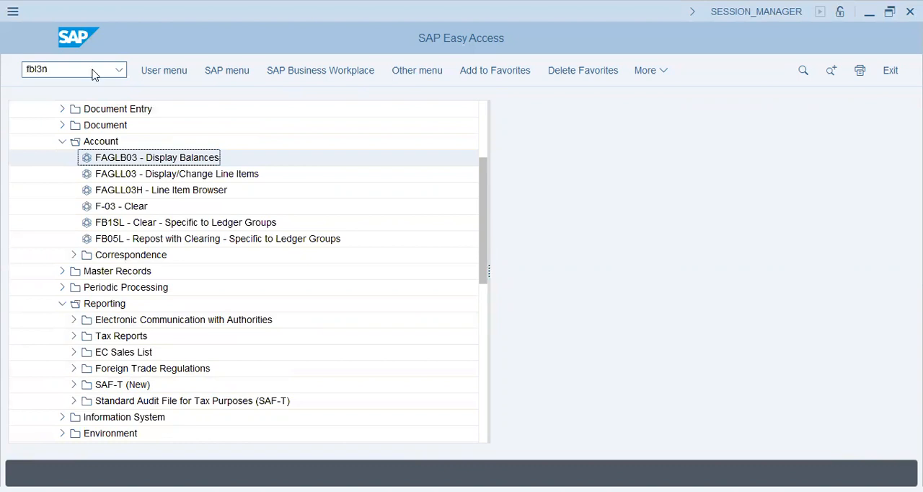
key(Return)
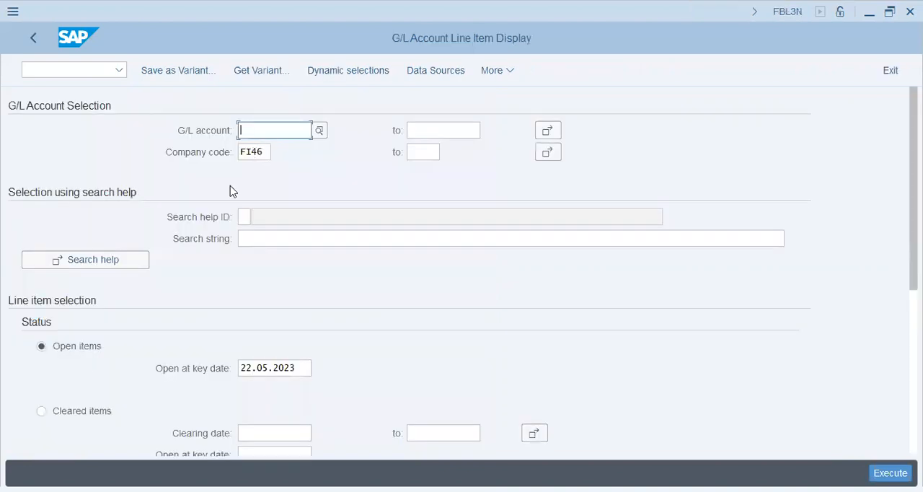
scroll(88, 370, down, 3)
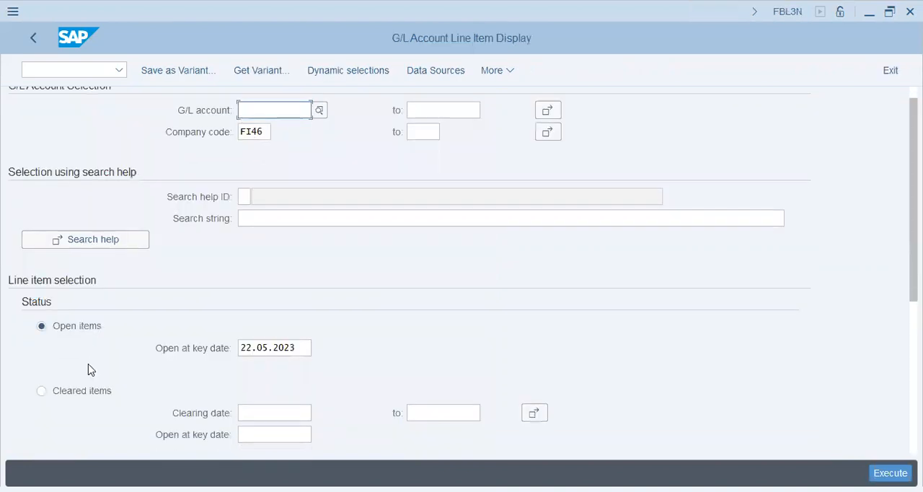
Step: Display all line items, both open and cleared, for the G/L accounts in company code FI46
click(41, 385)
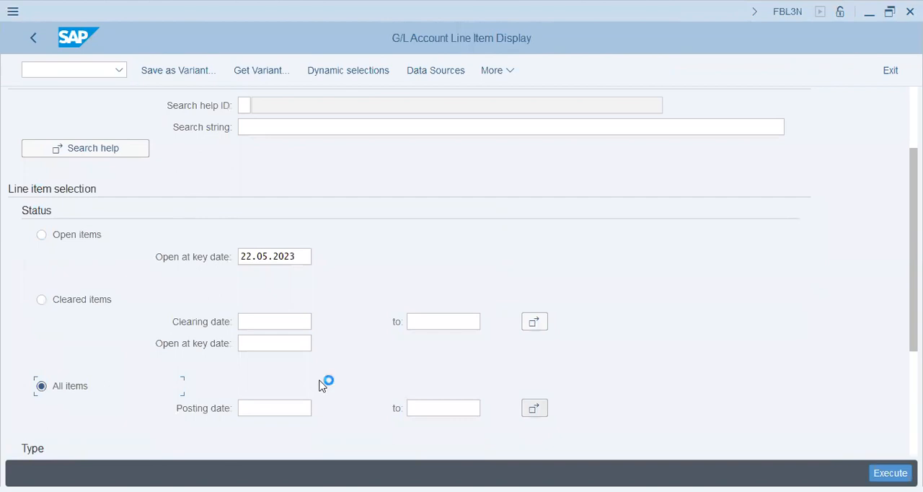
key(F8)
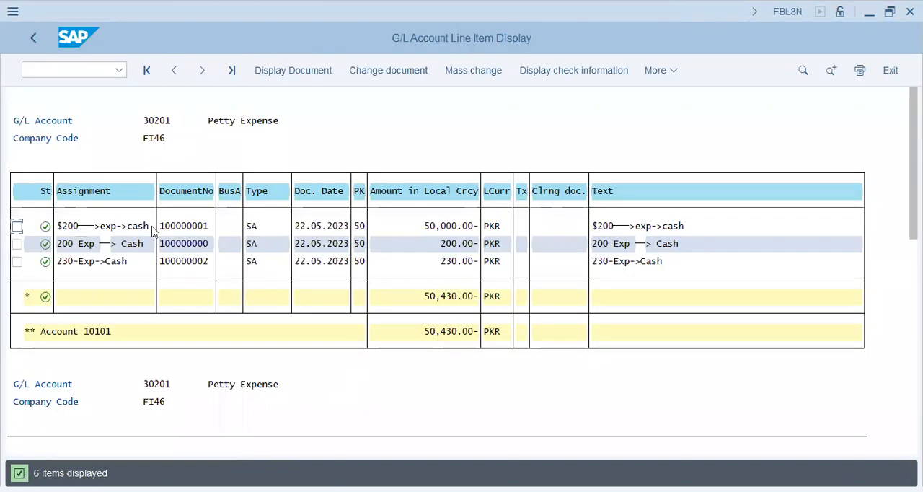
Step: Examine the G/L line items' amounts, local currency and texts, the account in the list heading, and the entries further down the list
click(459, 266)
click(491, 228)
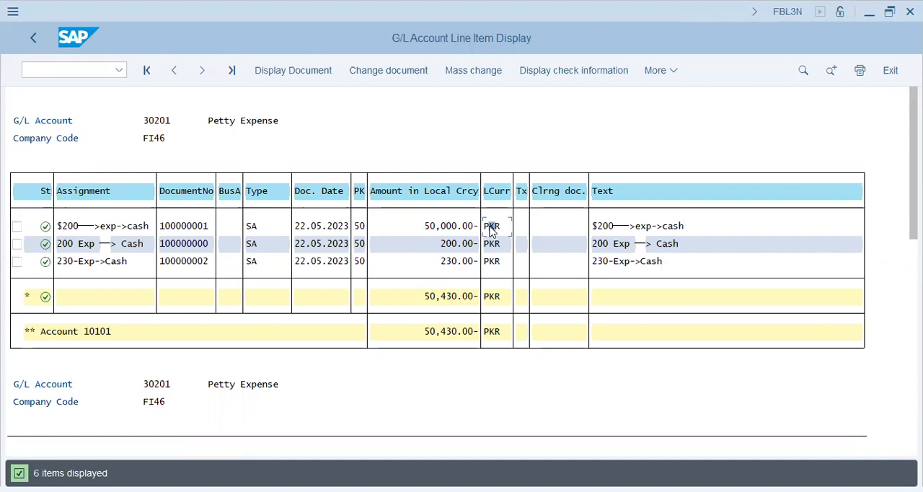
click(596, 228)
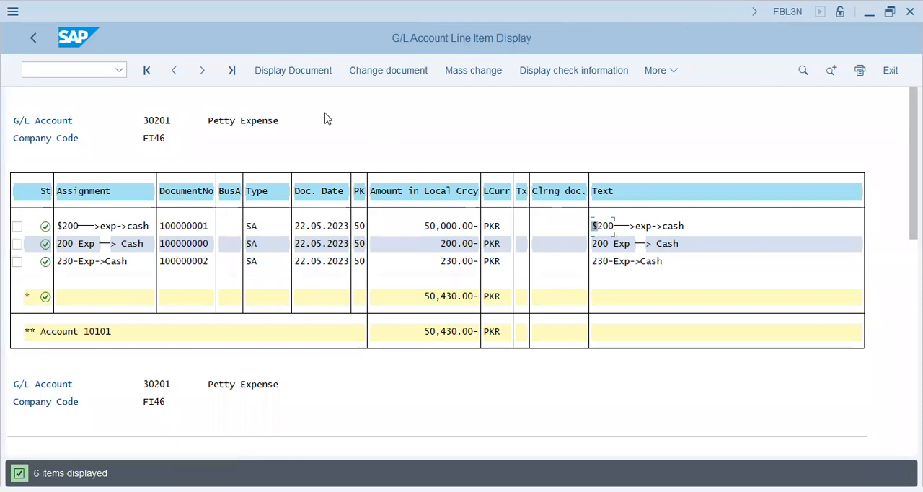
click(159, 124)
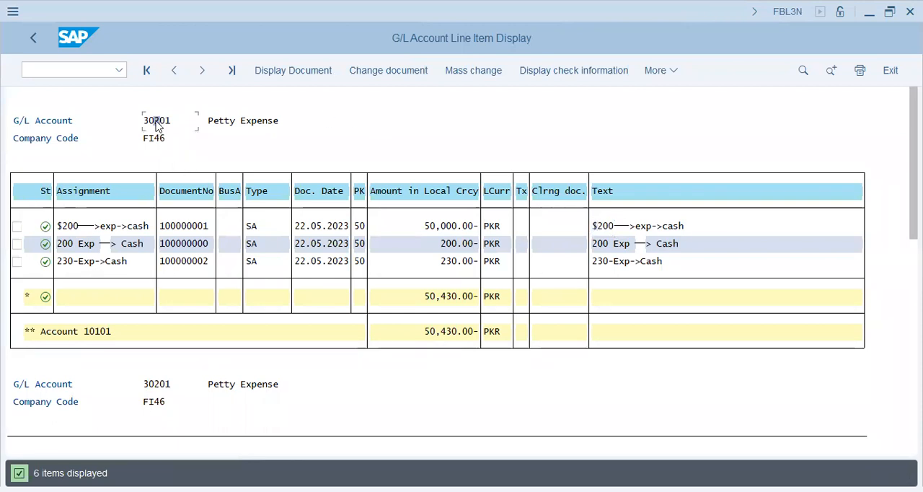
click(453, 226)
click(505, 230)
scroll(231, 393, down, 1)
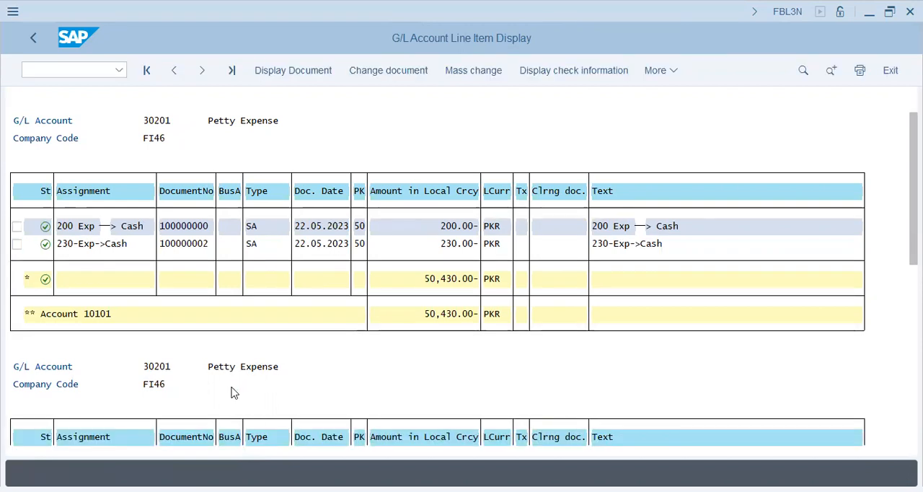
scroll(266, 344, down, 1)
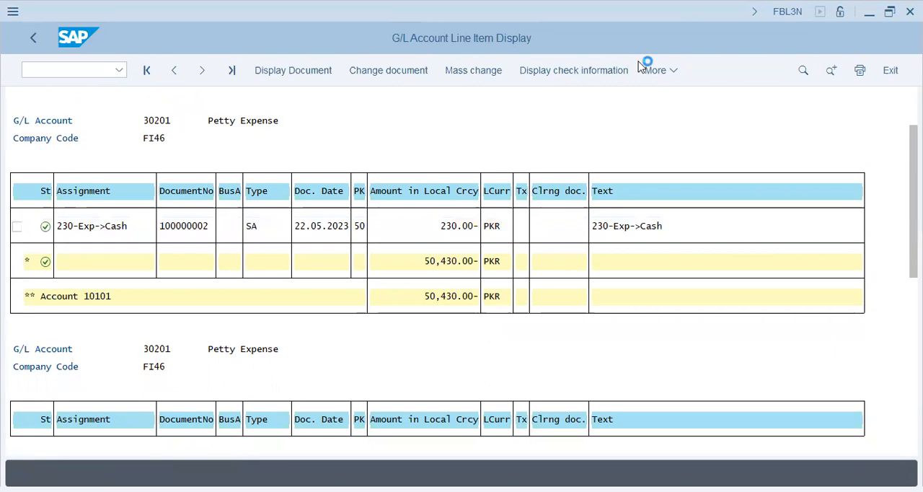